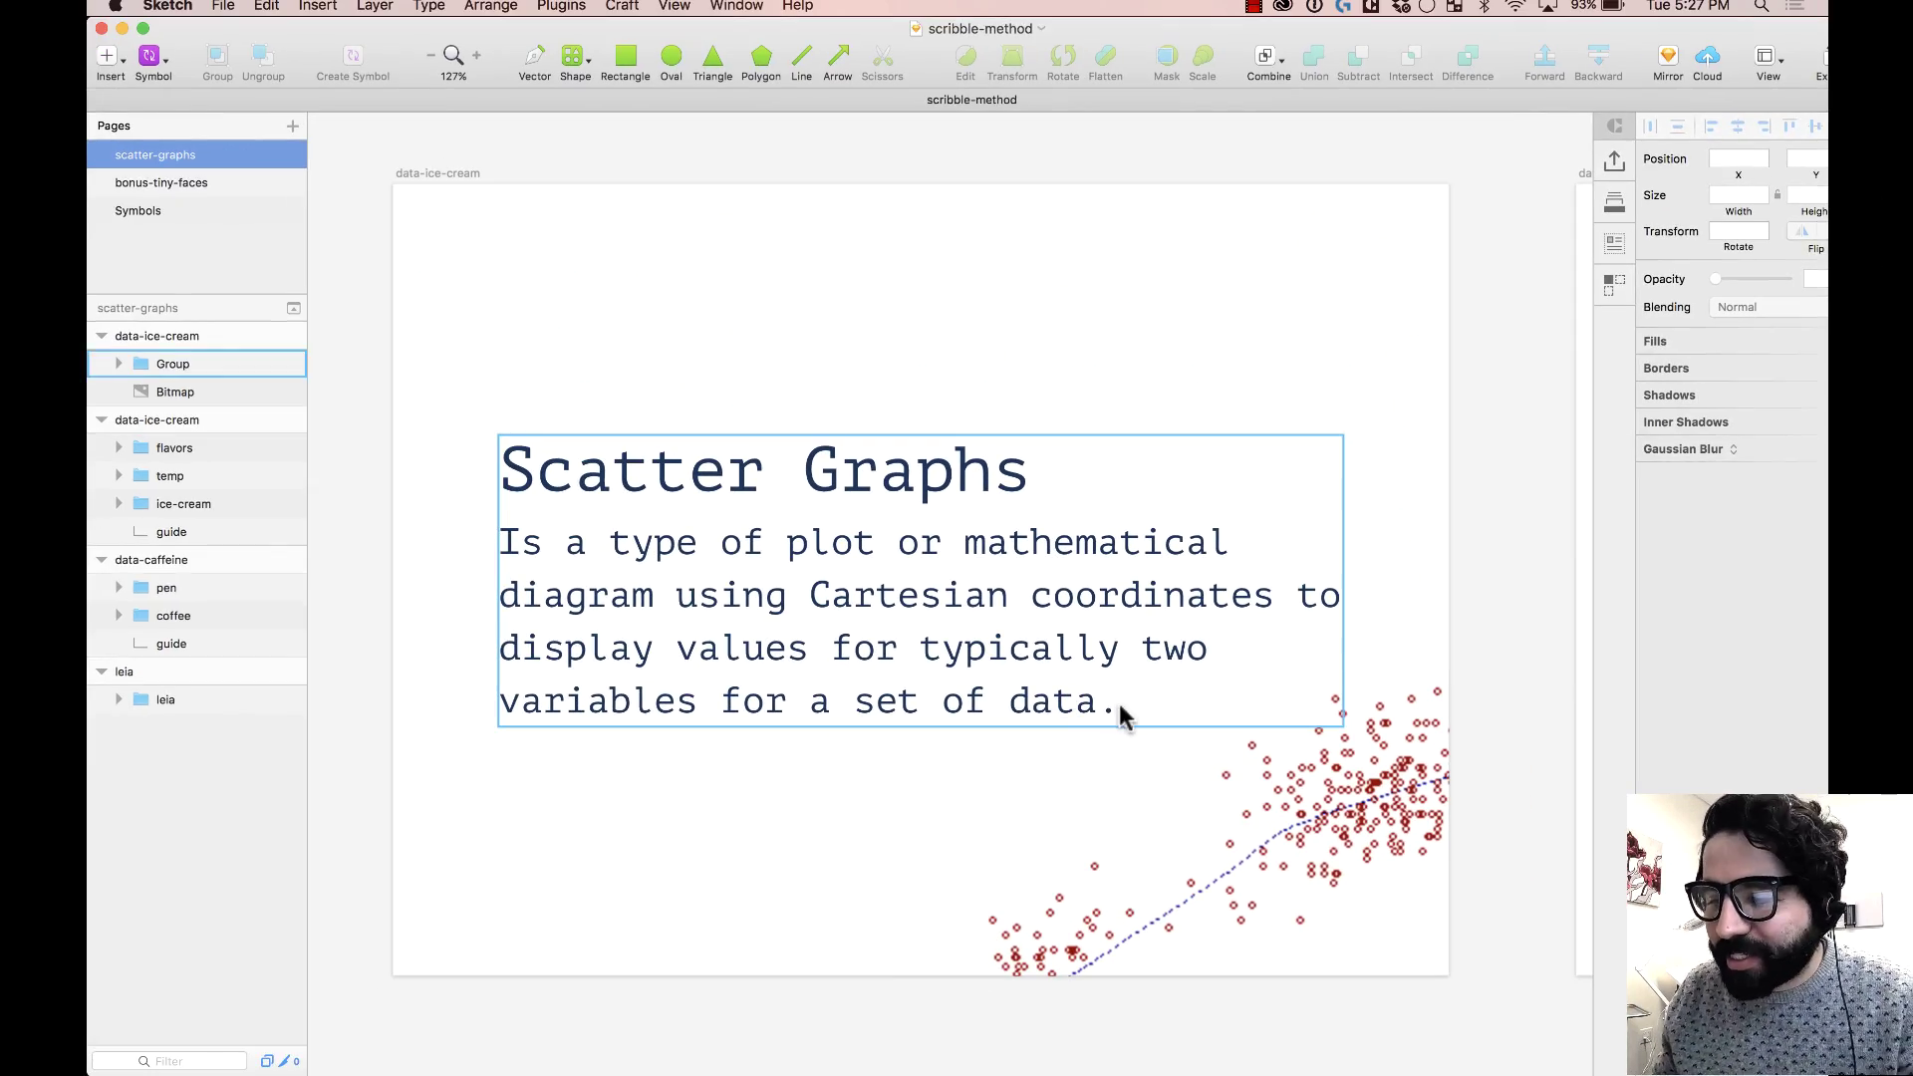
# Select the scatter plot image on the Scatter Graphs slide.
pyautogui.click(1324, 813)
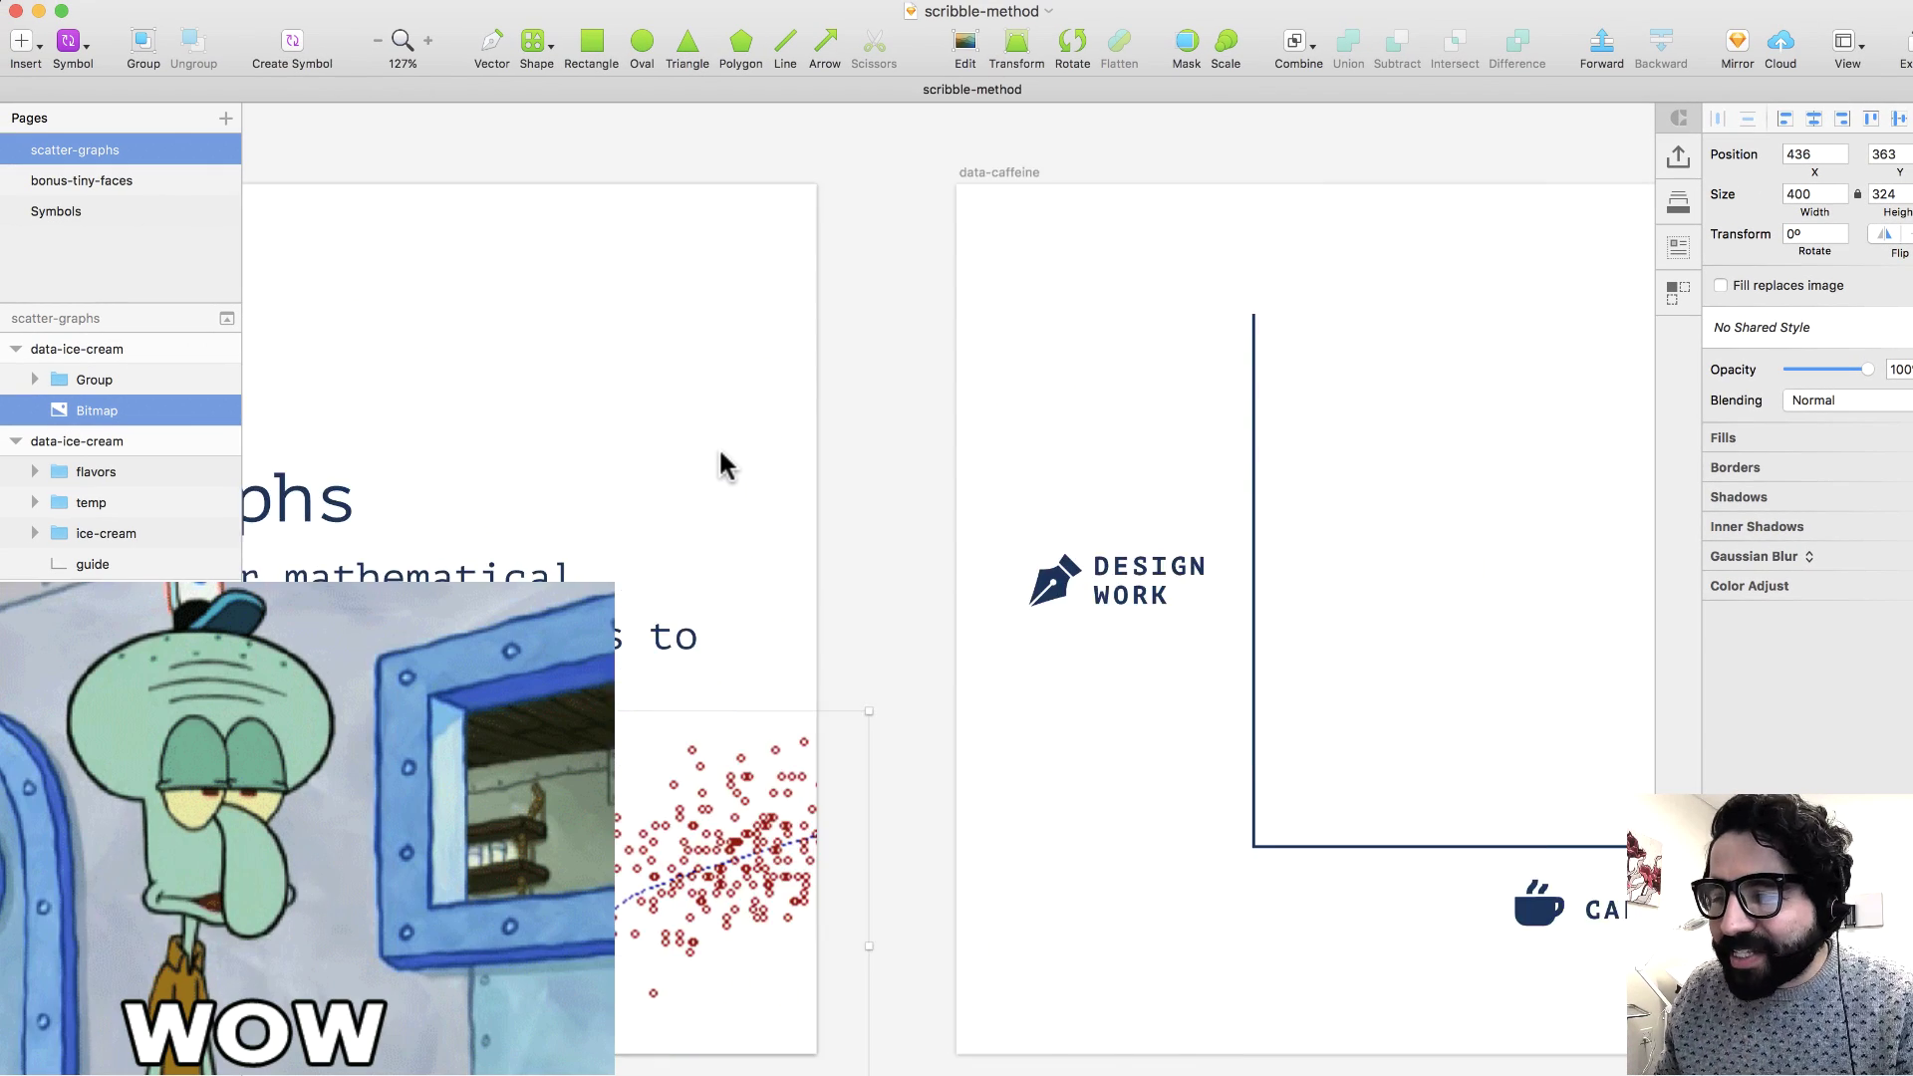
# Bring the empty caffeine chart back into view and deselect the scatter plot image.
pyautogui.hscroll(10, 554, 321)
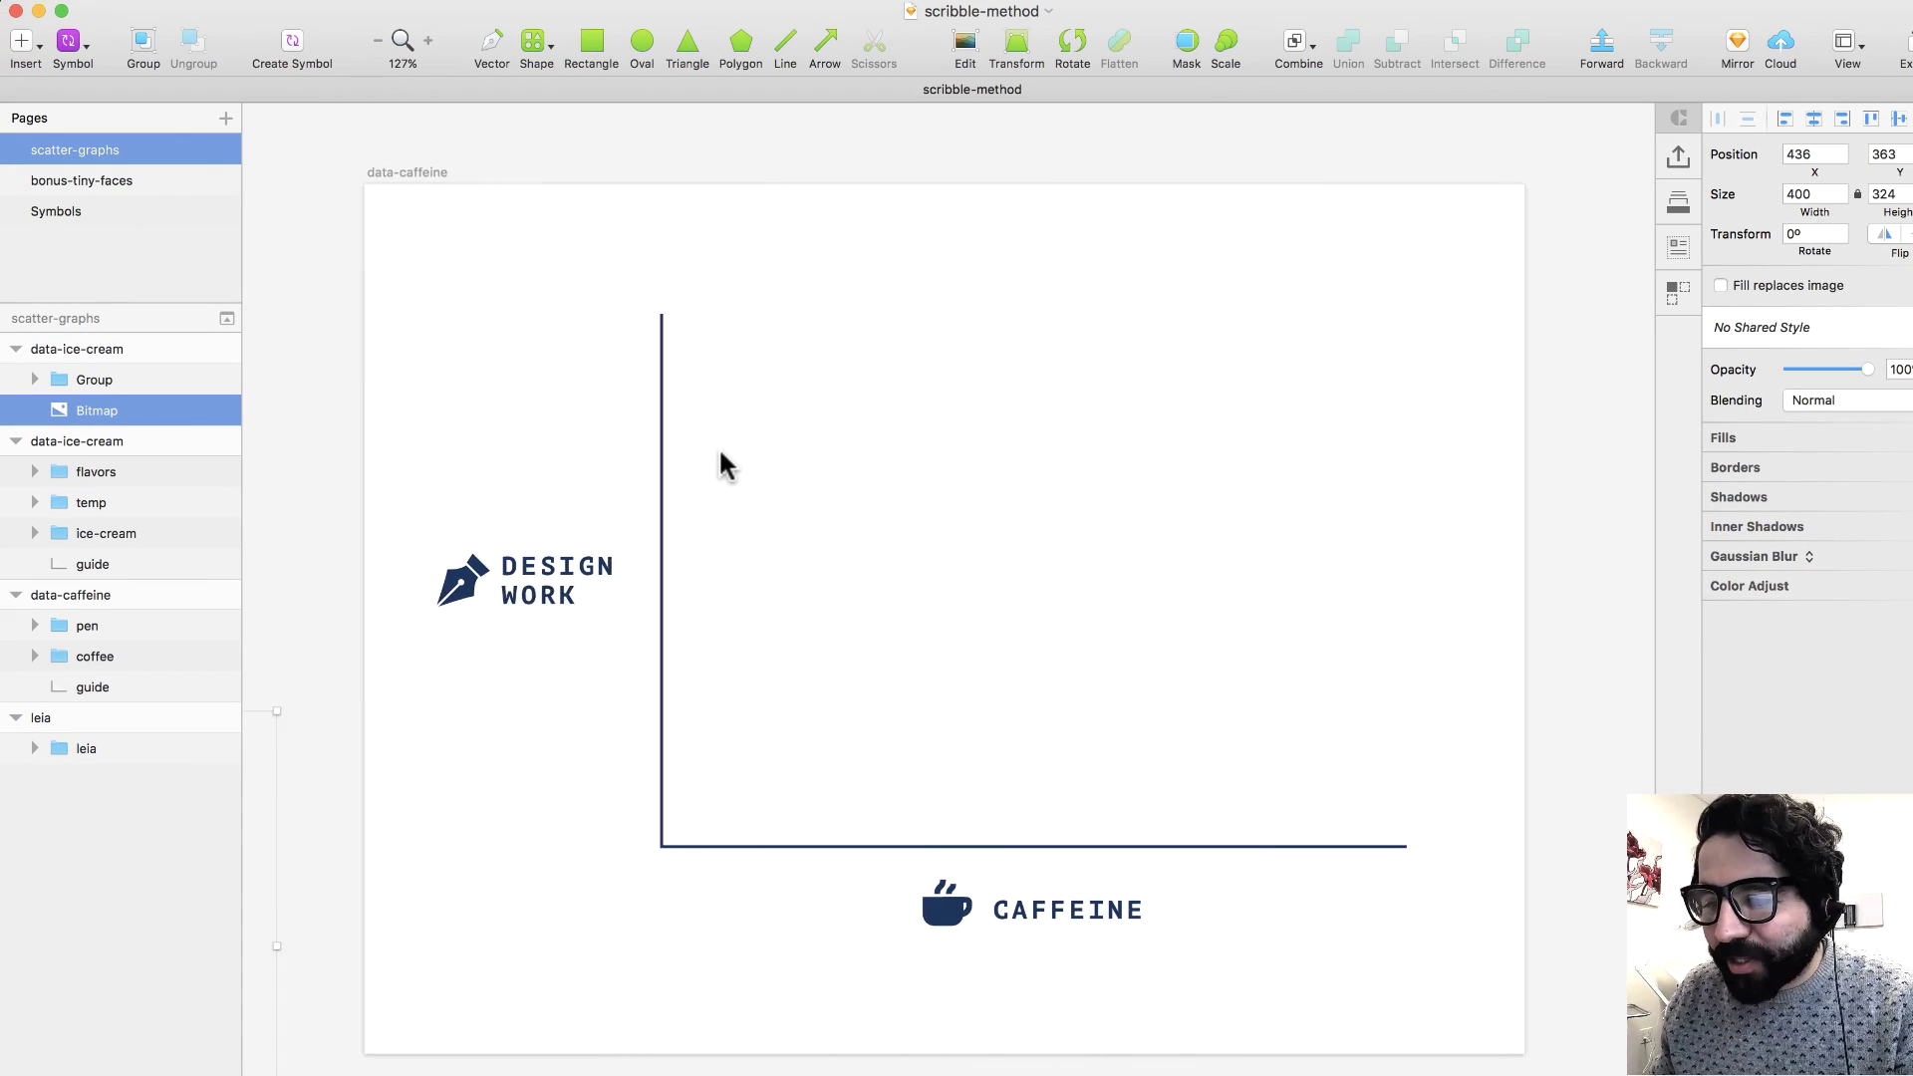
pyautogui.hscroll(-1, 724, 465)
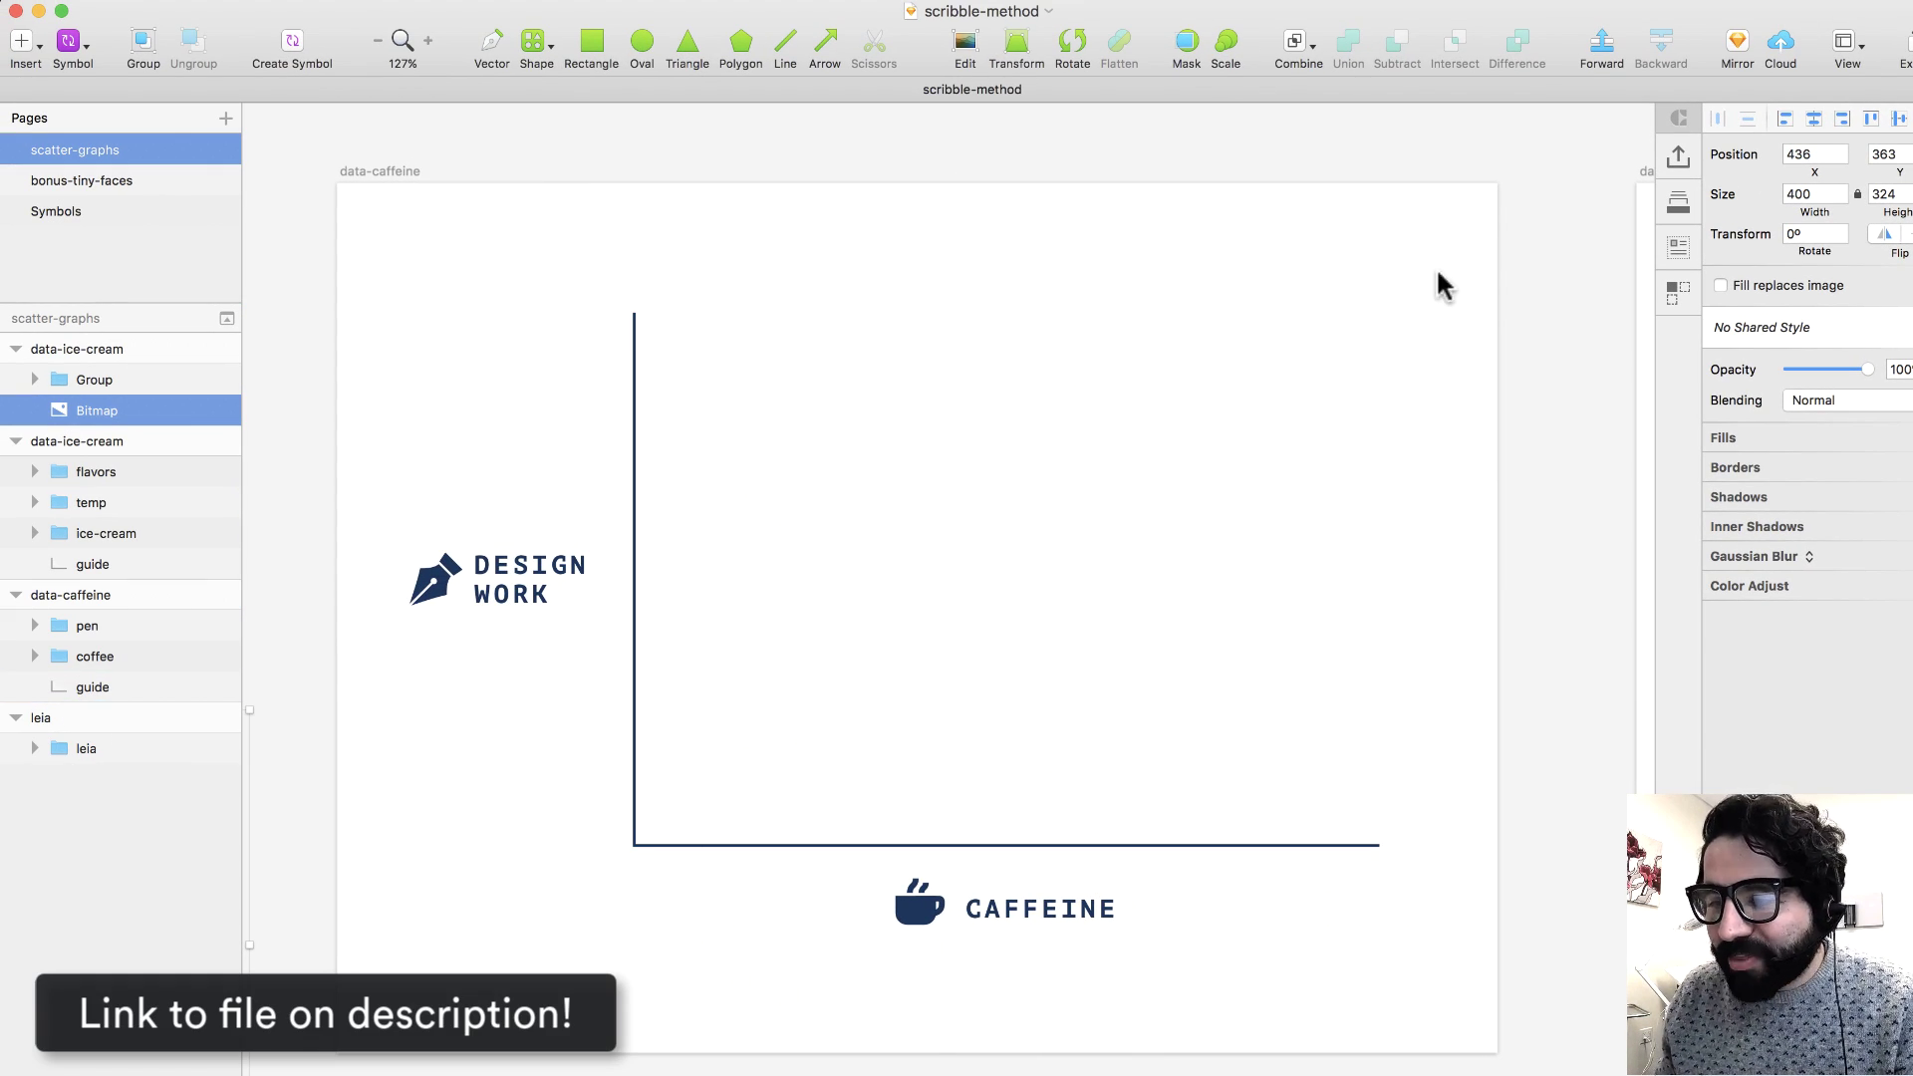
pyautogui.click(615, 182)
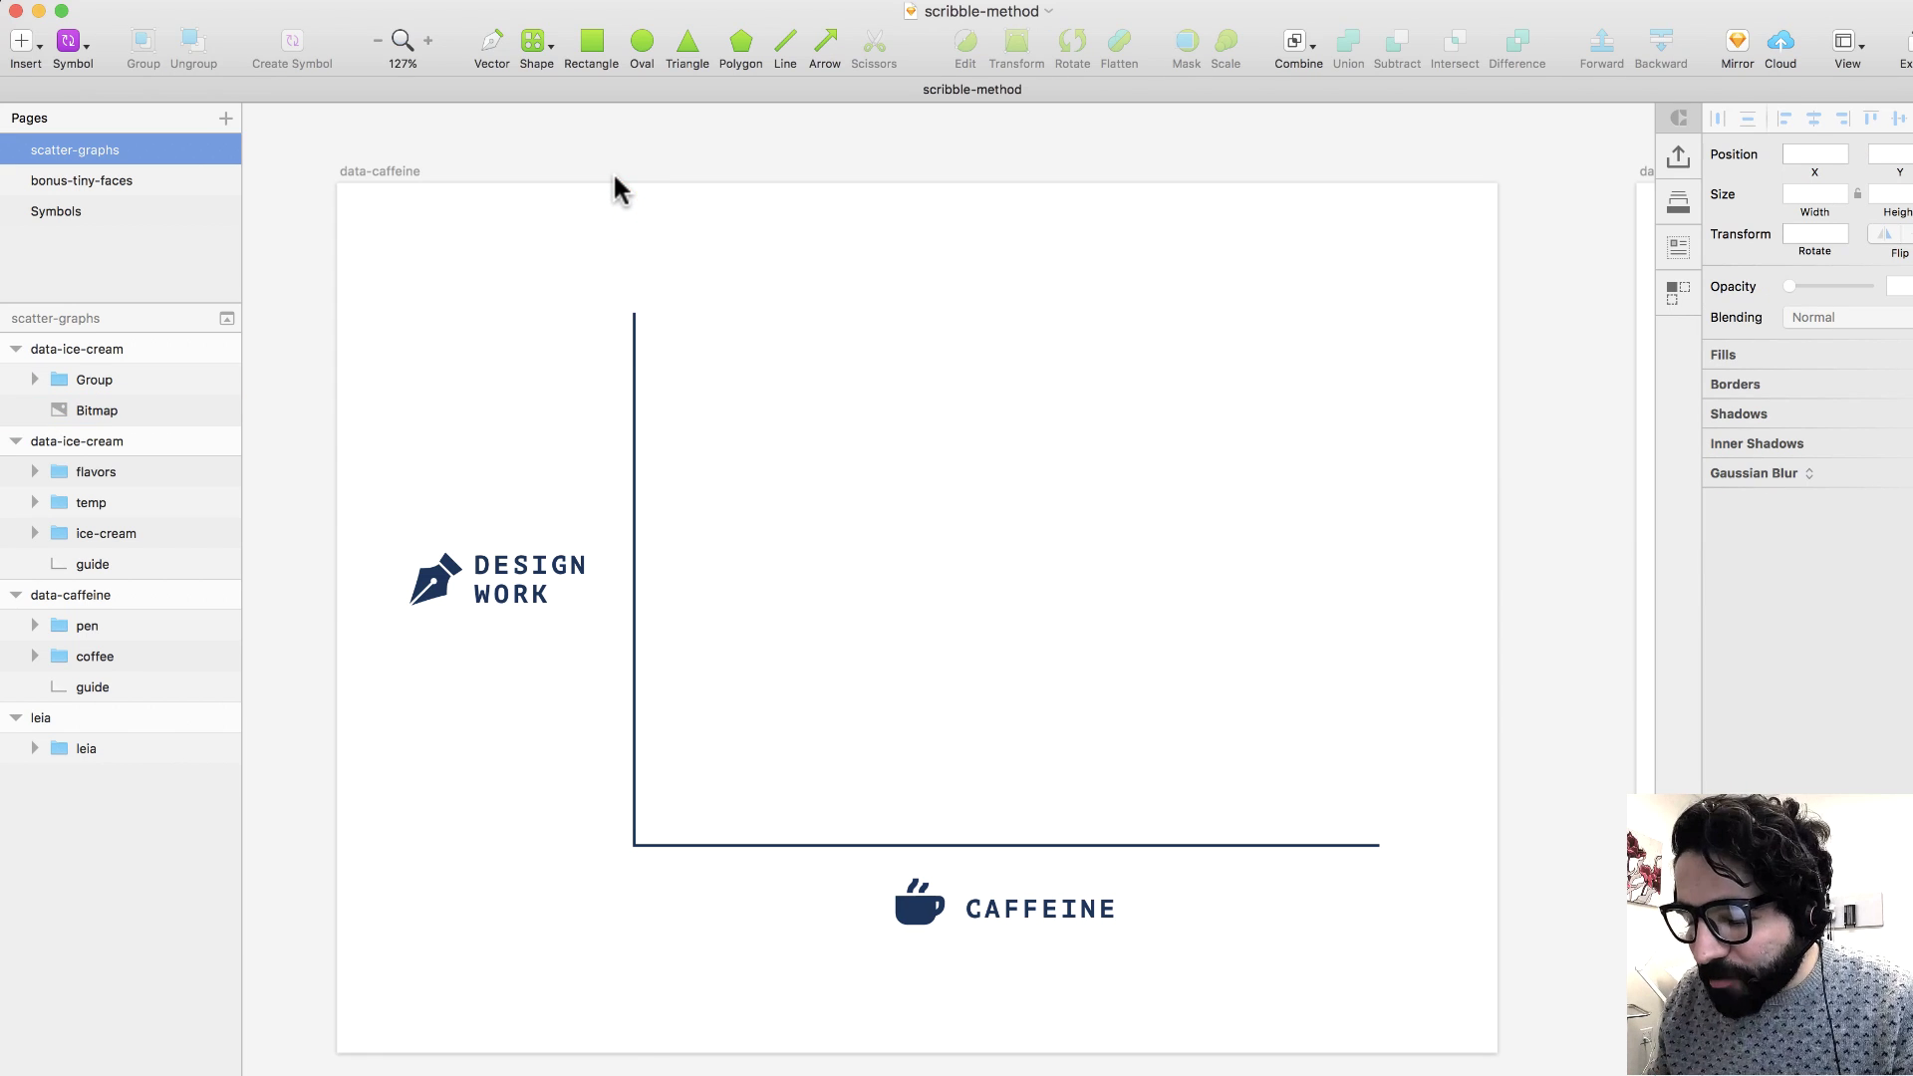
pyautogui.press('p')
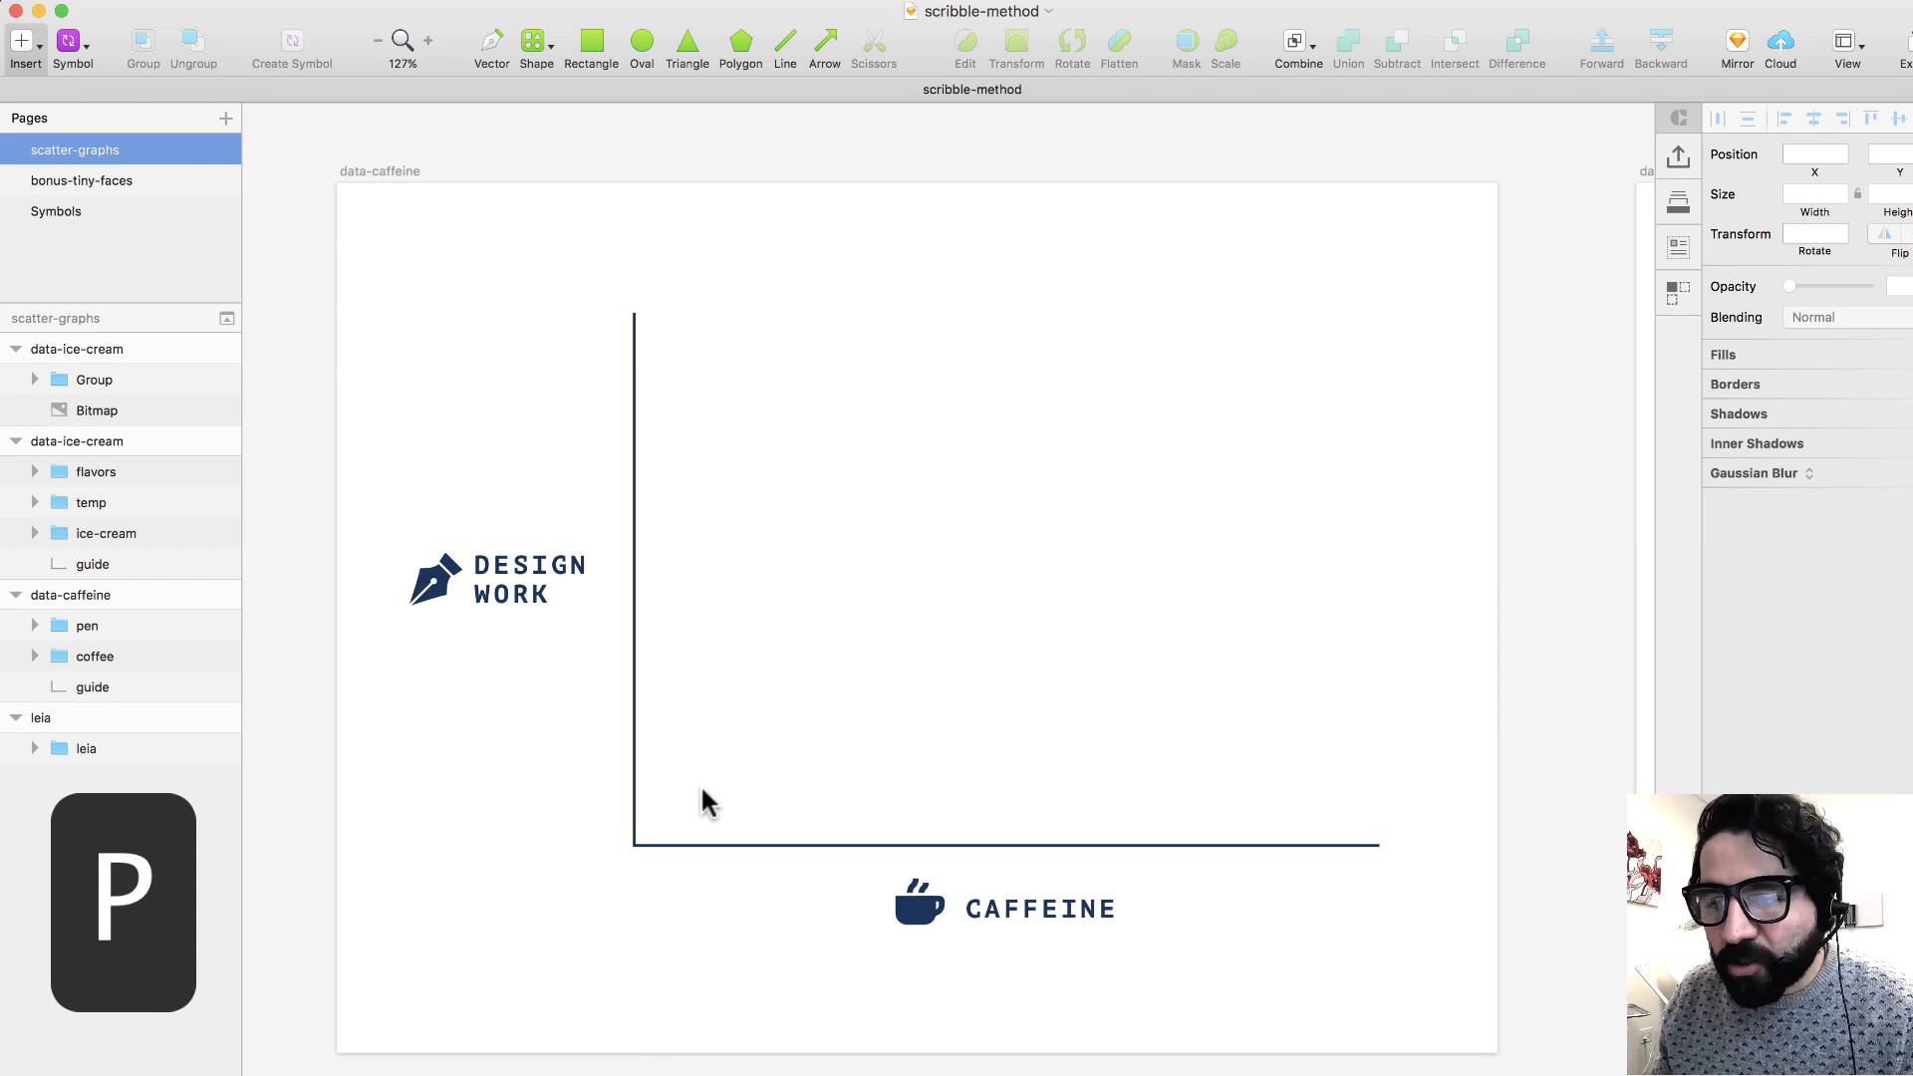
# Add the Pencil tool to the toolbar through Customize Toolbar.
pyautogui.rightClick(854, 27)
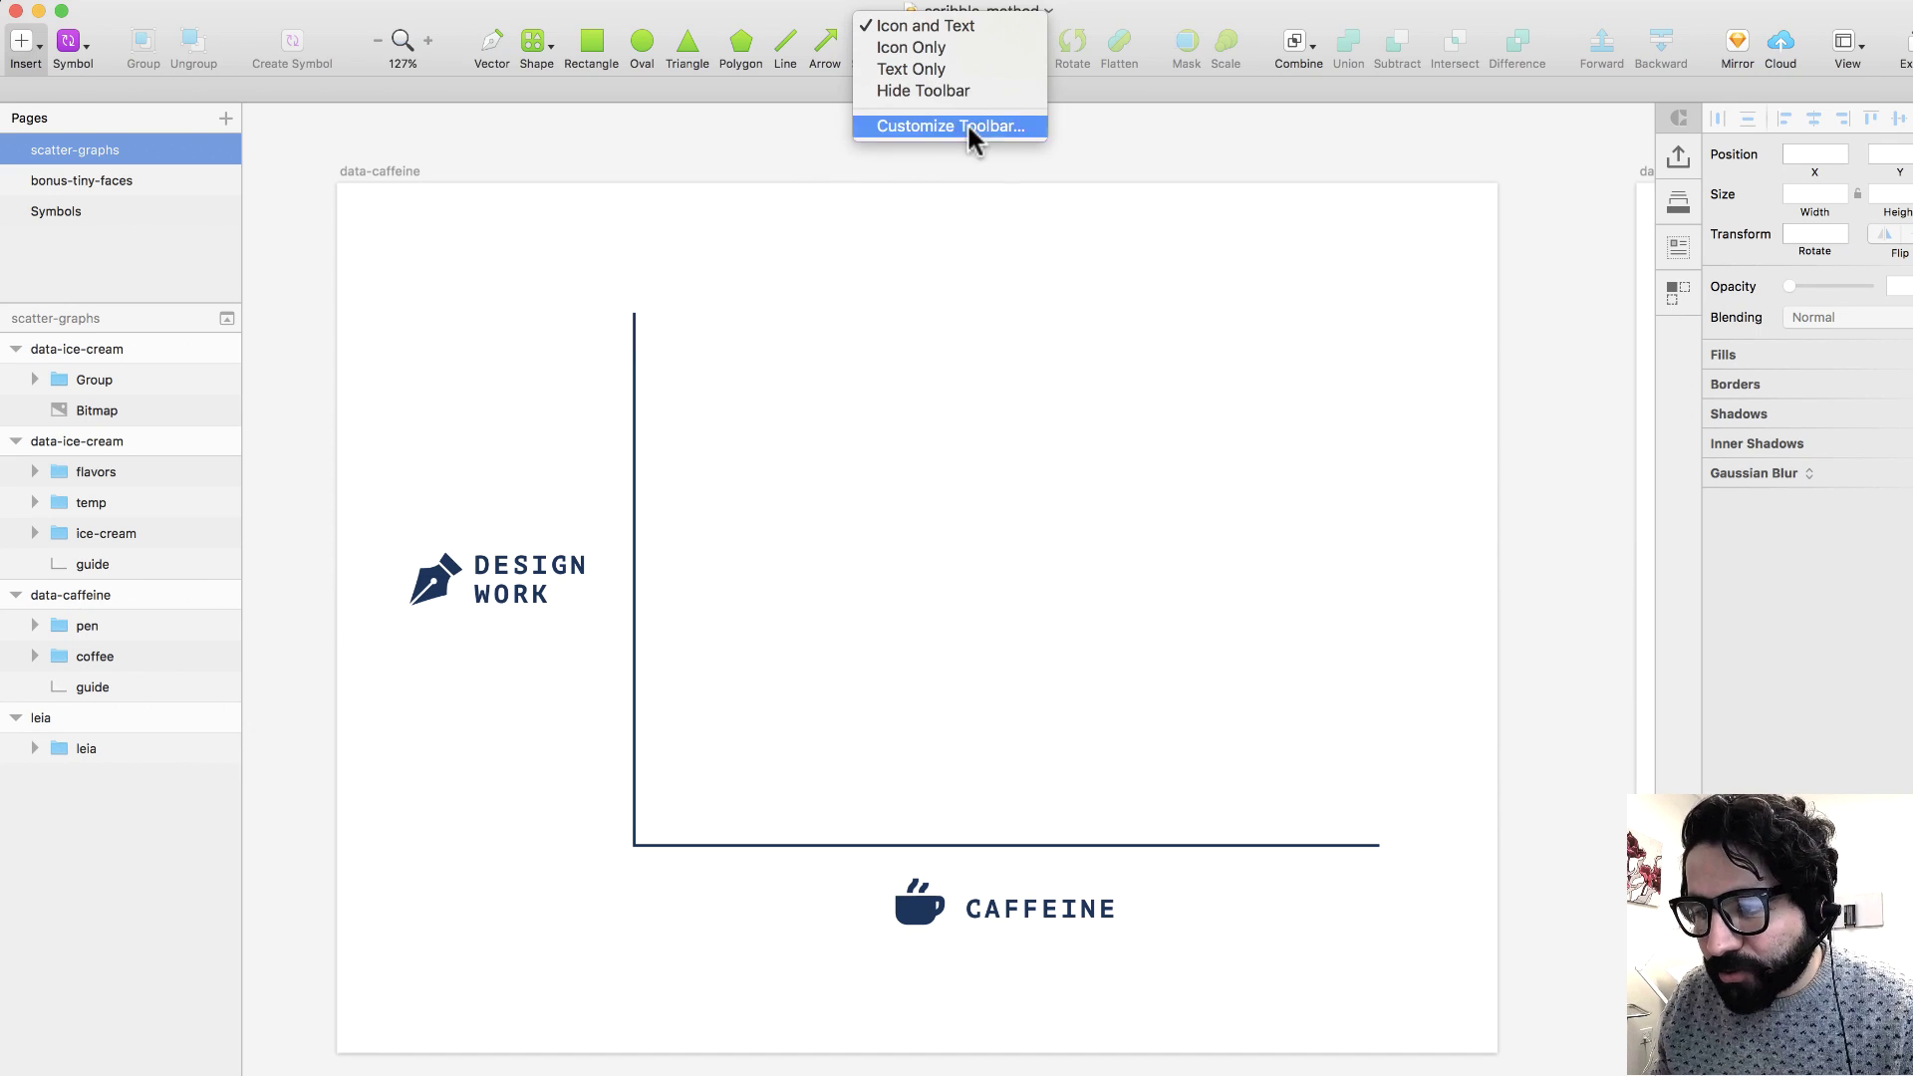
pyautogui.click(959, 124)
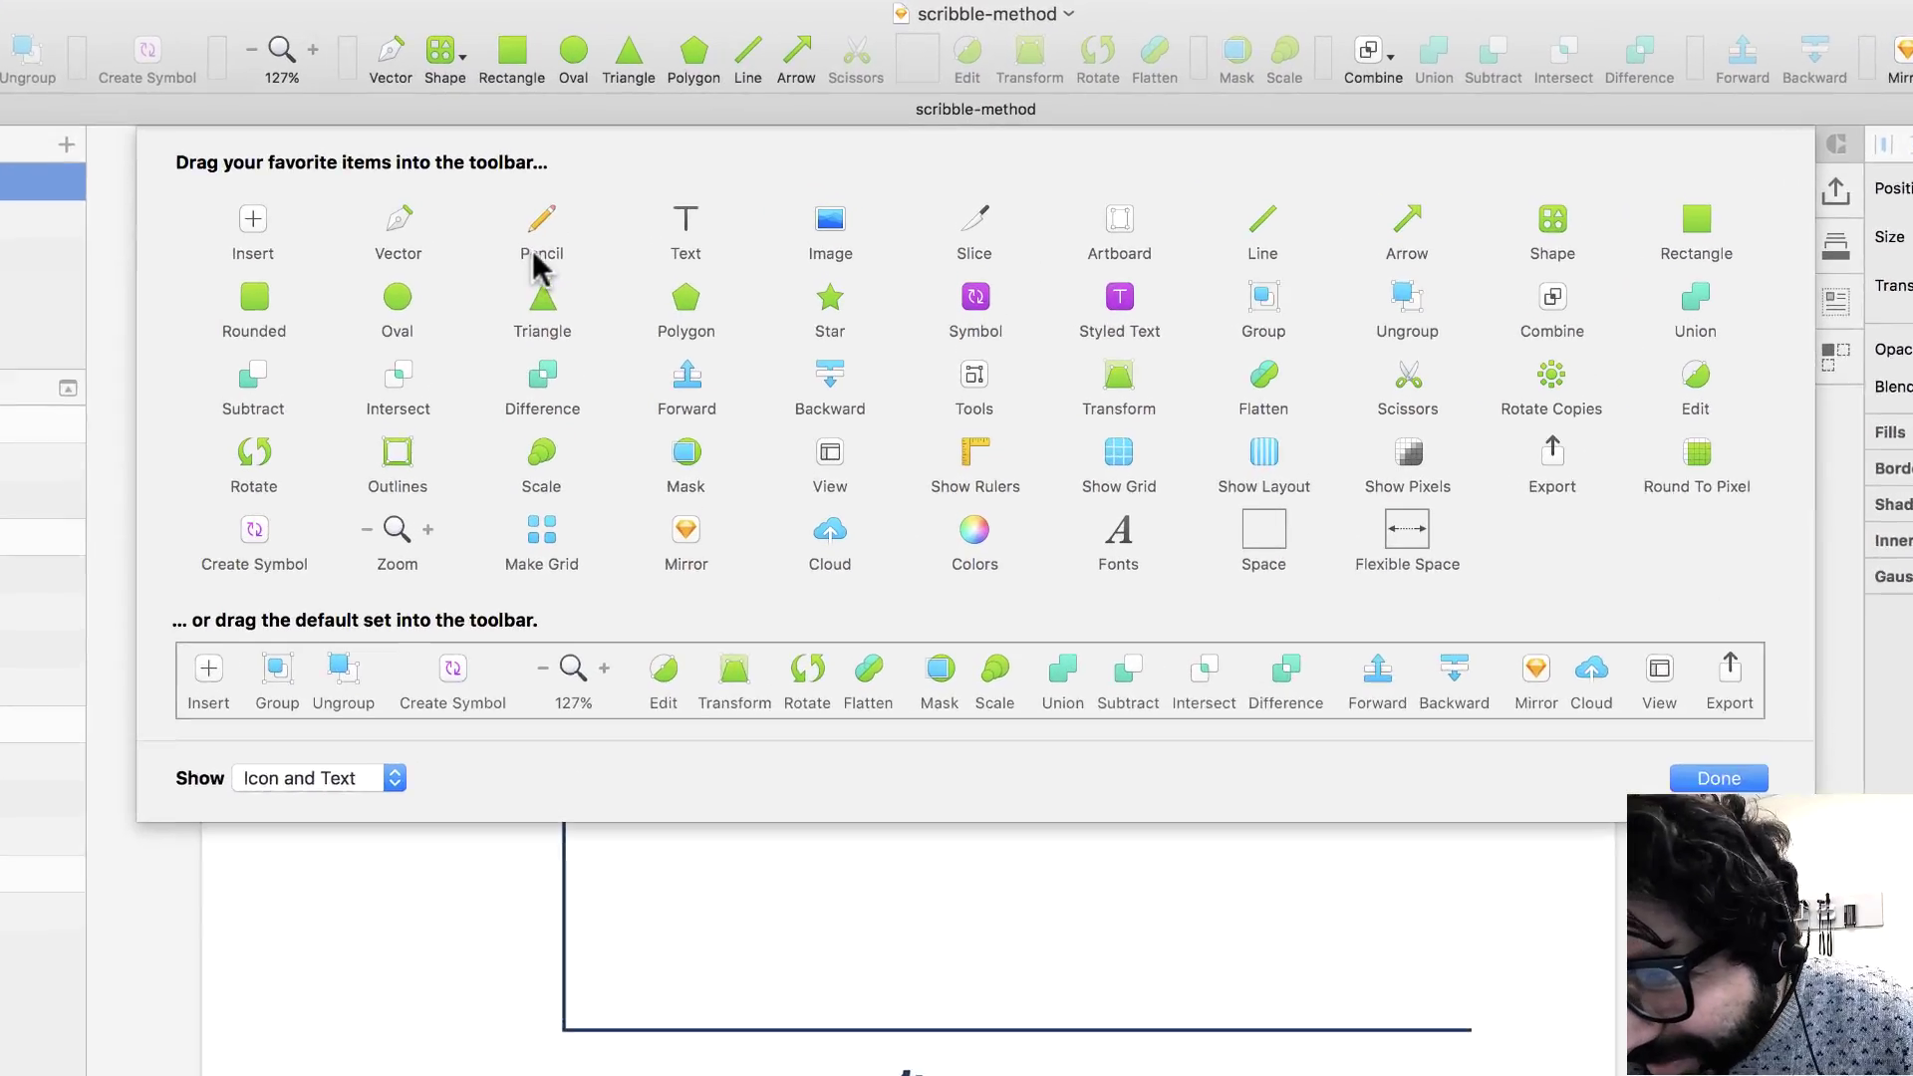
pyautogui.moveTo(616, 200)
pyautogui.mouseDown()
pyautogui.moveTo(664, 82)
pyautogui.moveTo(835, 37)
pyautogui.moveTo(787, 44)
pyautogui.mouseUp()
pyautogui.click(1843, 862)
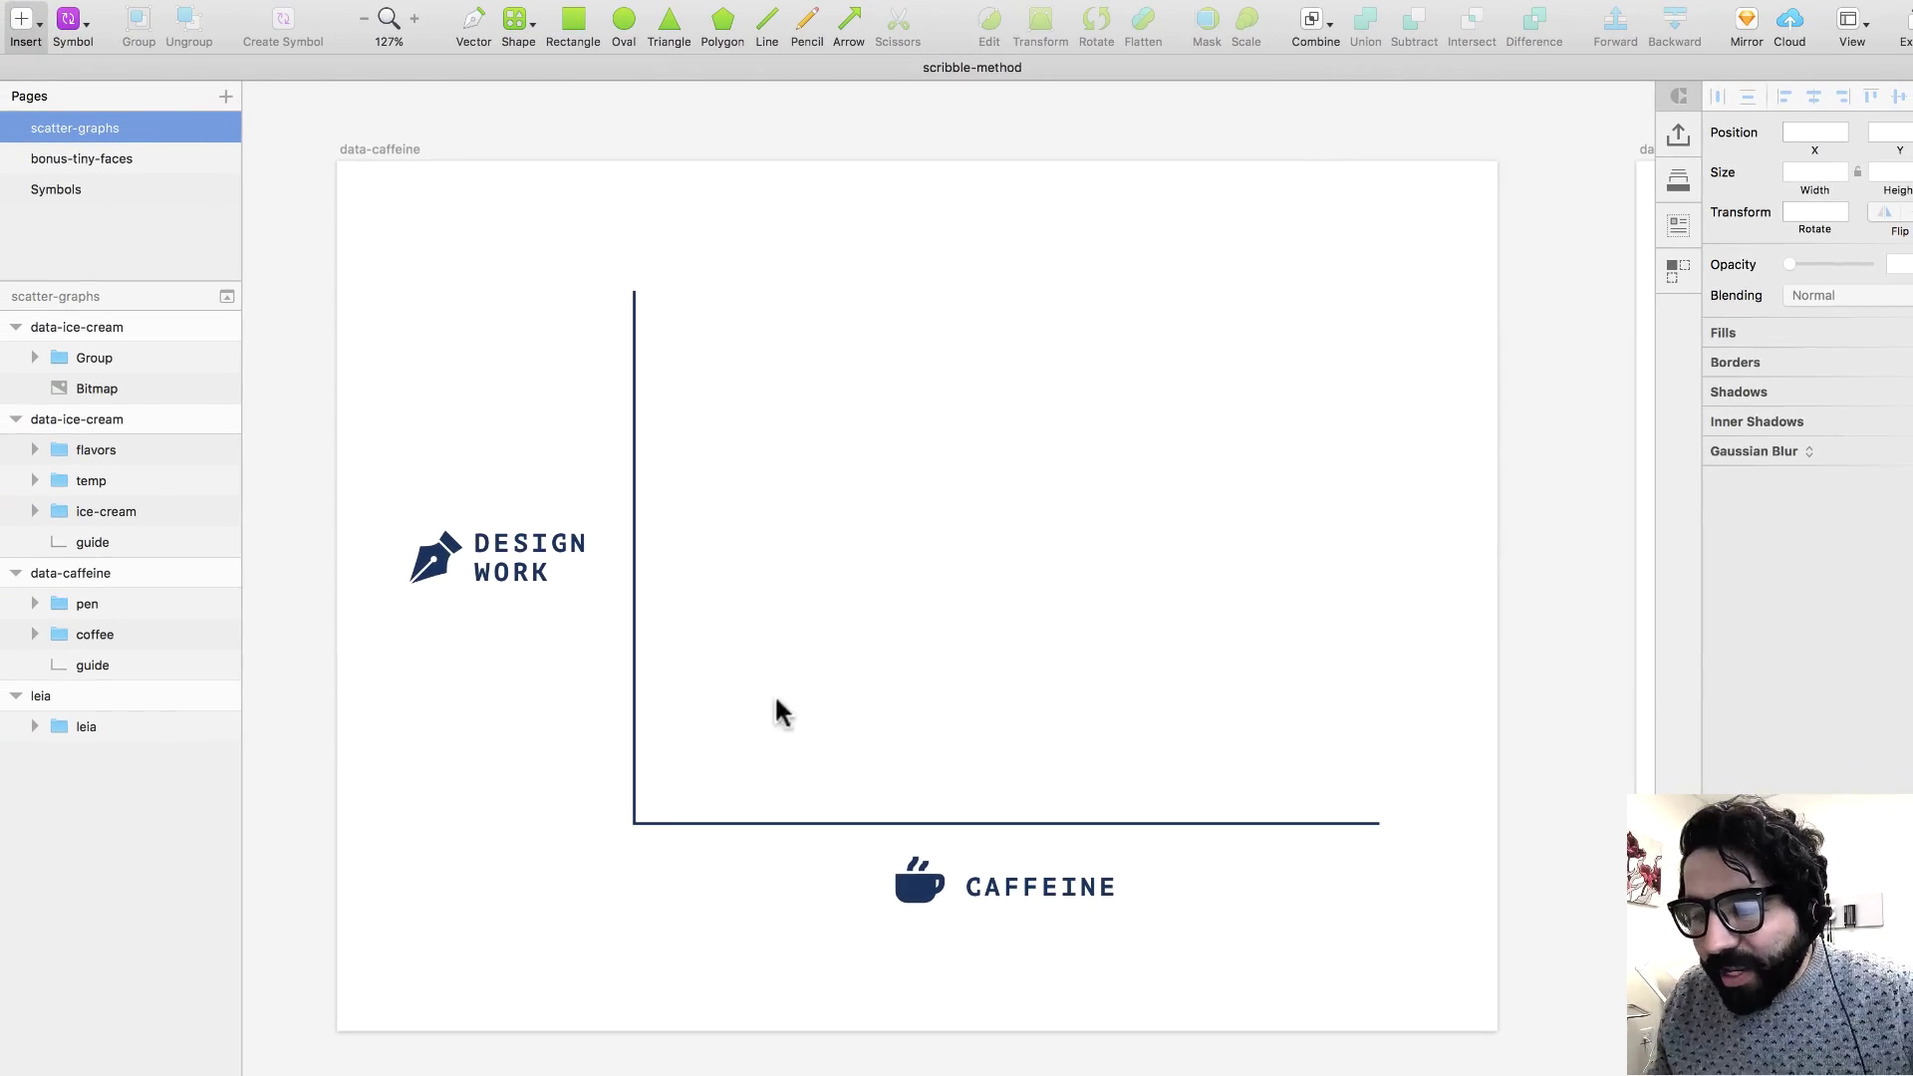
# Draw a looping pencil scribble across the caffeine chart from lower left to upper right.
pyautogui.moveTo(692, 777); pyautogui.dragTo(693, 726)
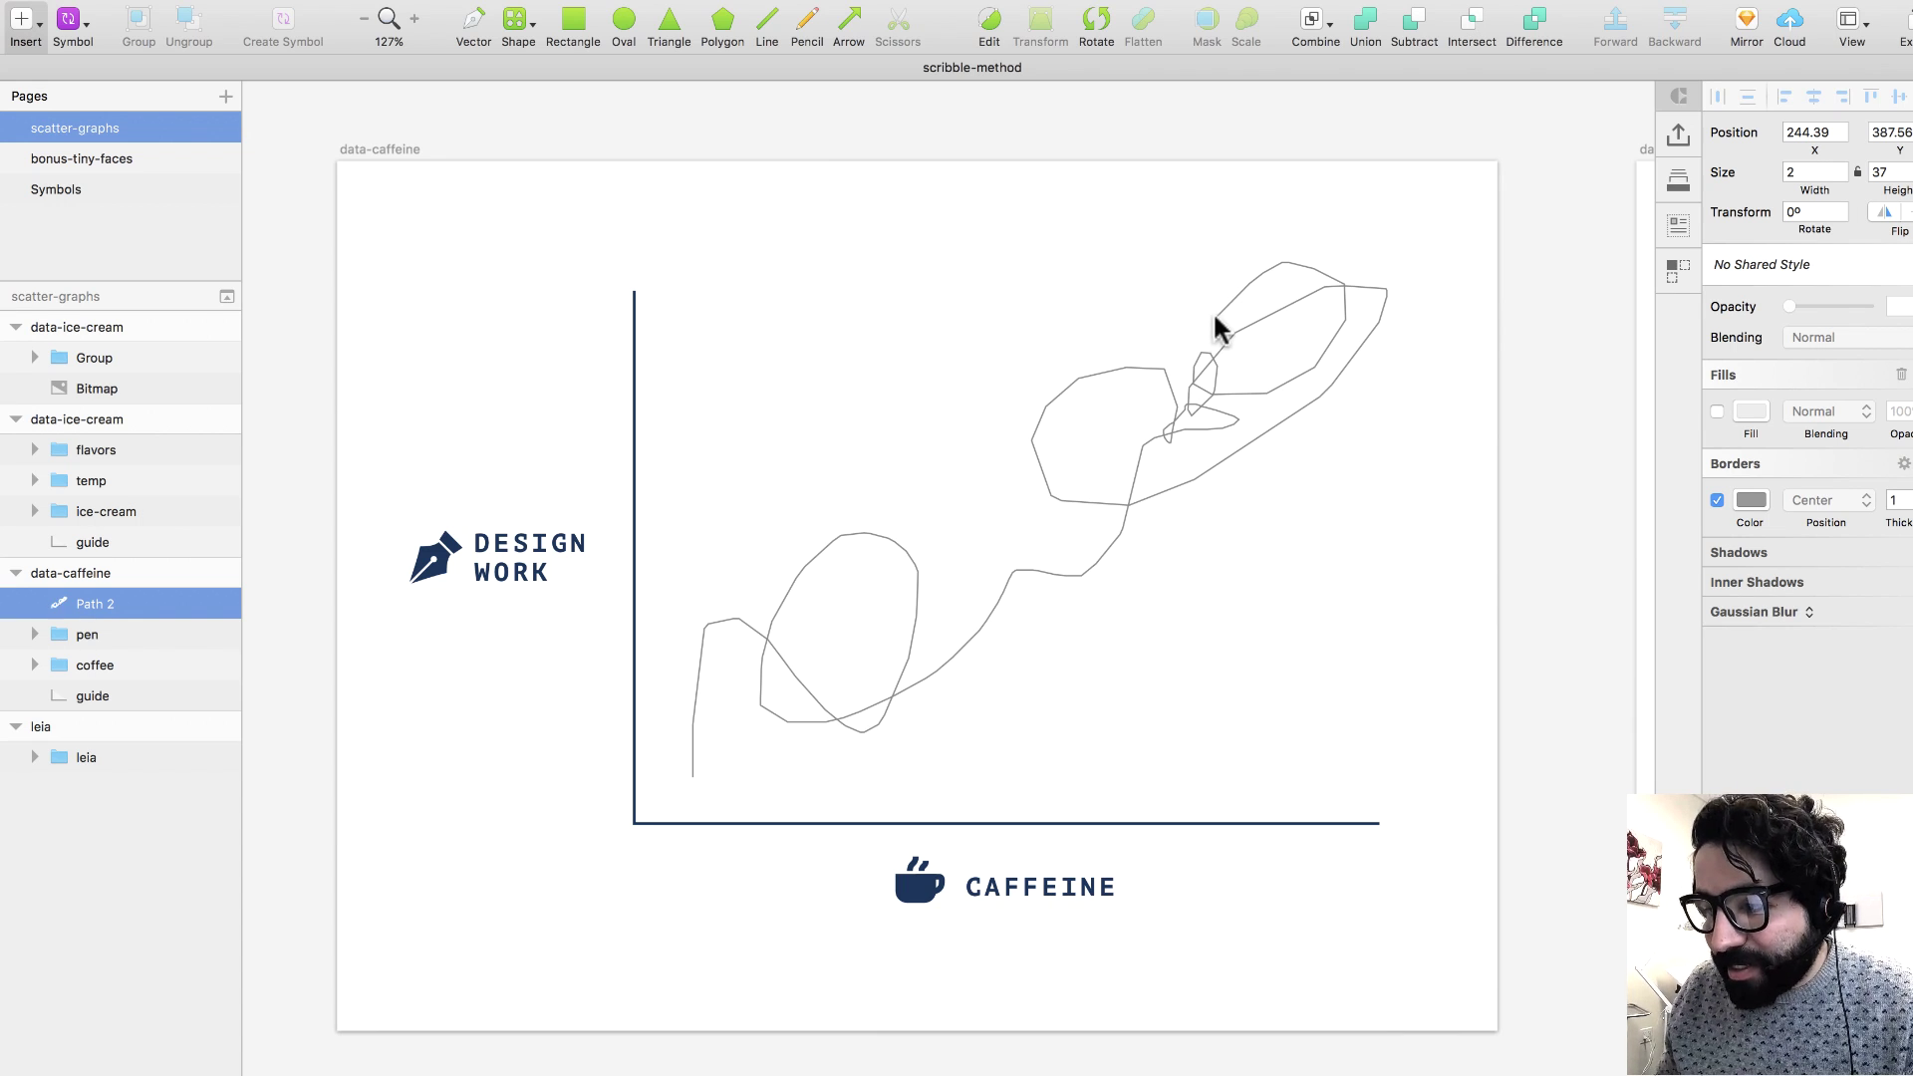
pyautogui.moveTo(1196, 460)
pyautogui.mouseDown()
pyautogui.moveTo(832, 696)
pyautogui.moveTo(714, 700)
pyautogui.moveTo(786, 640)
pyautogui.moveTo(665, 708)
pyautogui.moveTo(805, 716)
pyautogui.moveTo(918, 542)
pyautogui.moveTo(786, 575)
pyautogui.moveTo(879, 744)
pyautogui.moveTo(702, 674)
pyautogui.moveTo(866, 636)
pyautogui.moveTo(1311, 289)
pyautogui.mouseUp()
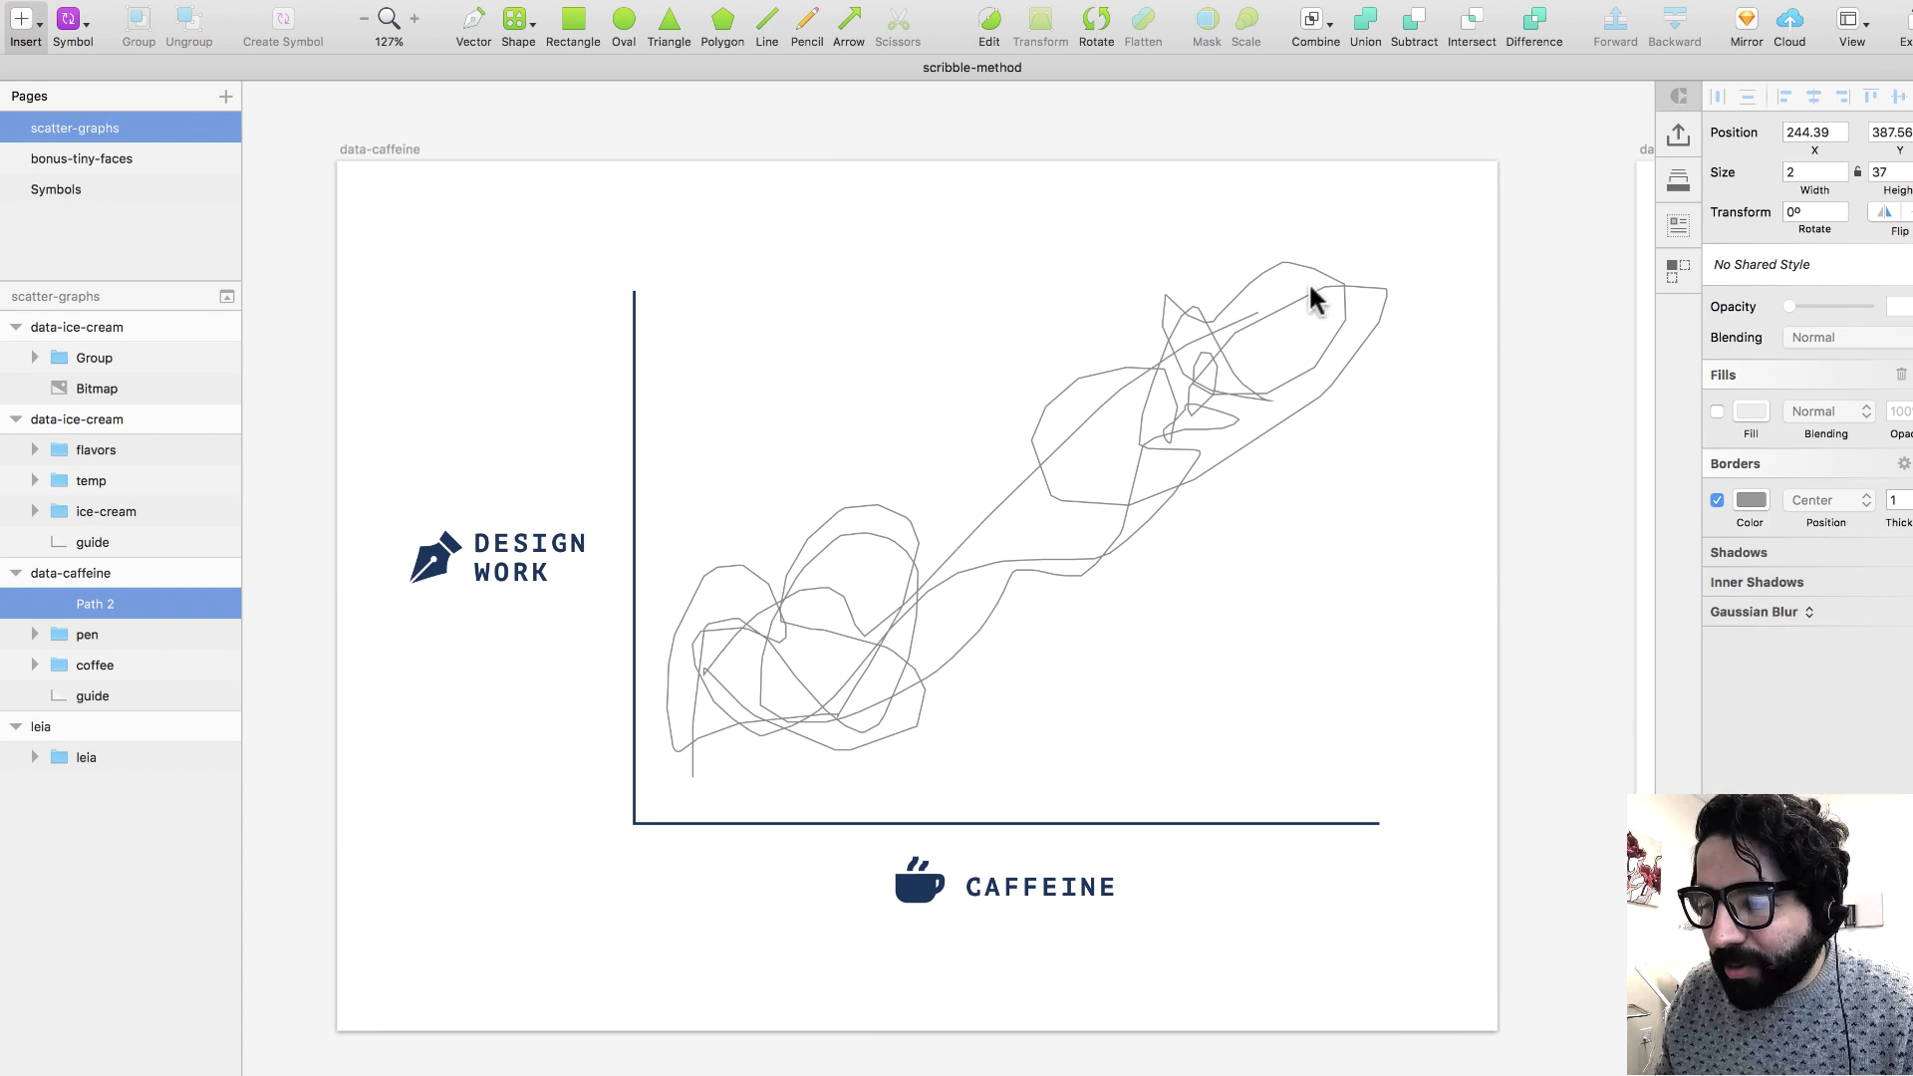
pyautogui.moveTo(1243, 397); pyautogui.dragTo(1255, 346)
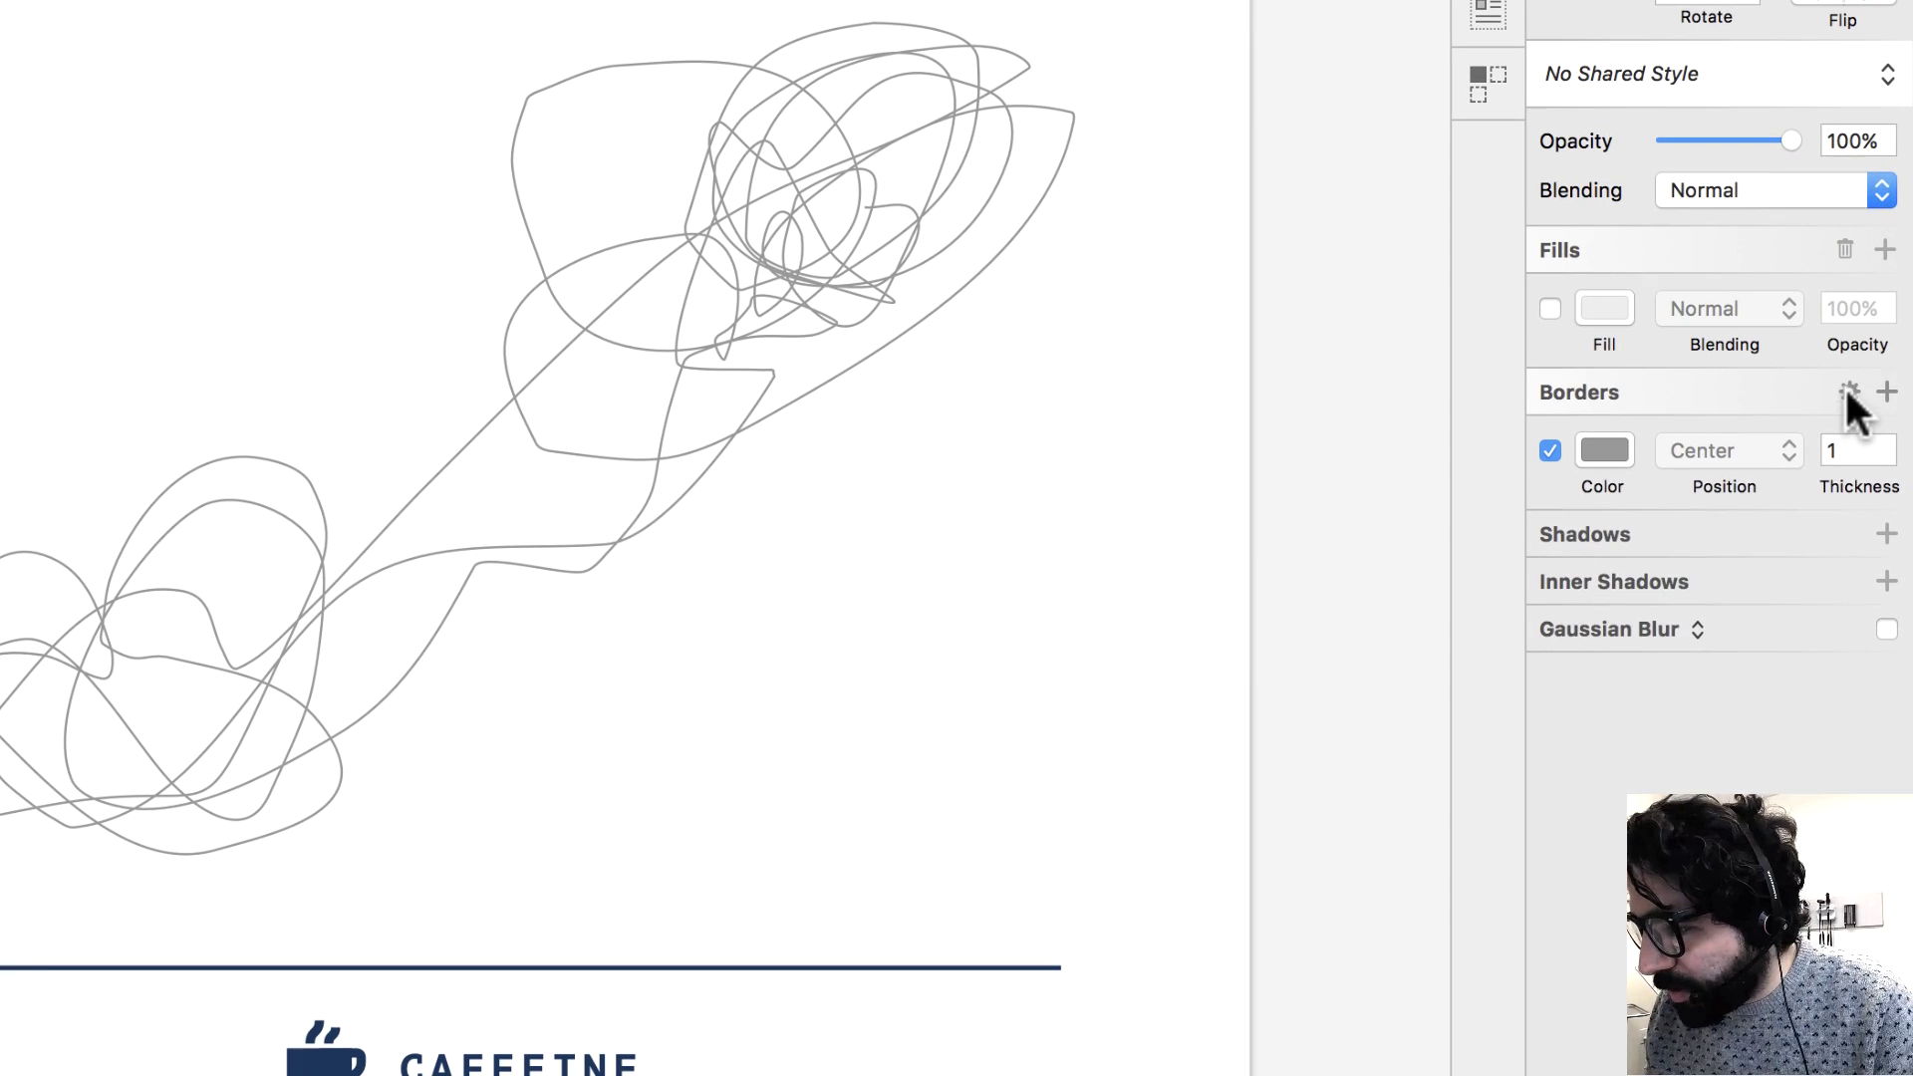
# Give the scribble's border round ends and joins, thickness 4, and a near-black colour.
pyautogui.click(1847, 391)
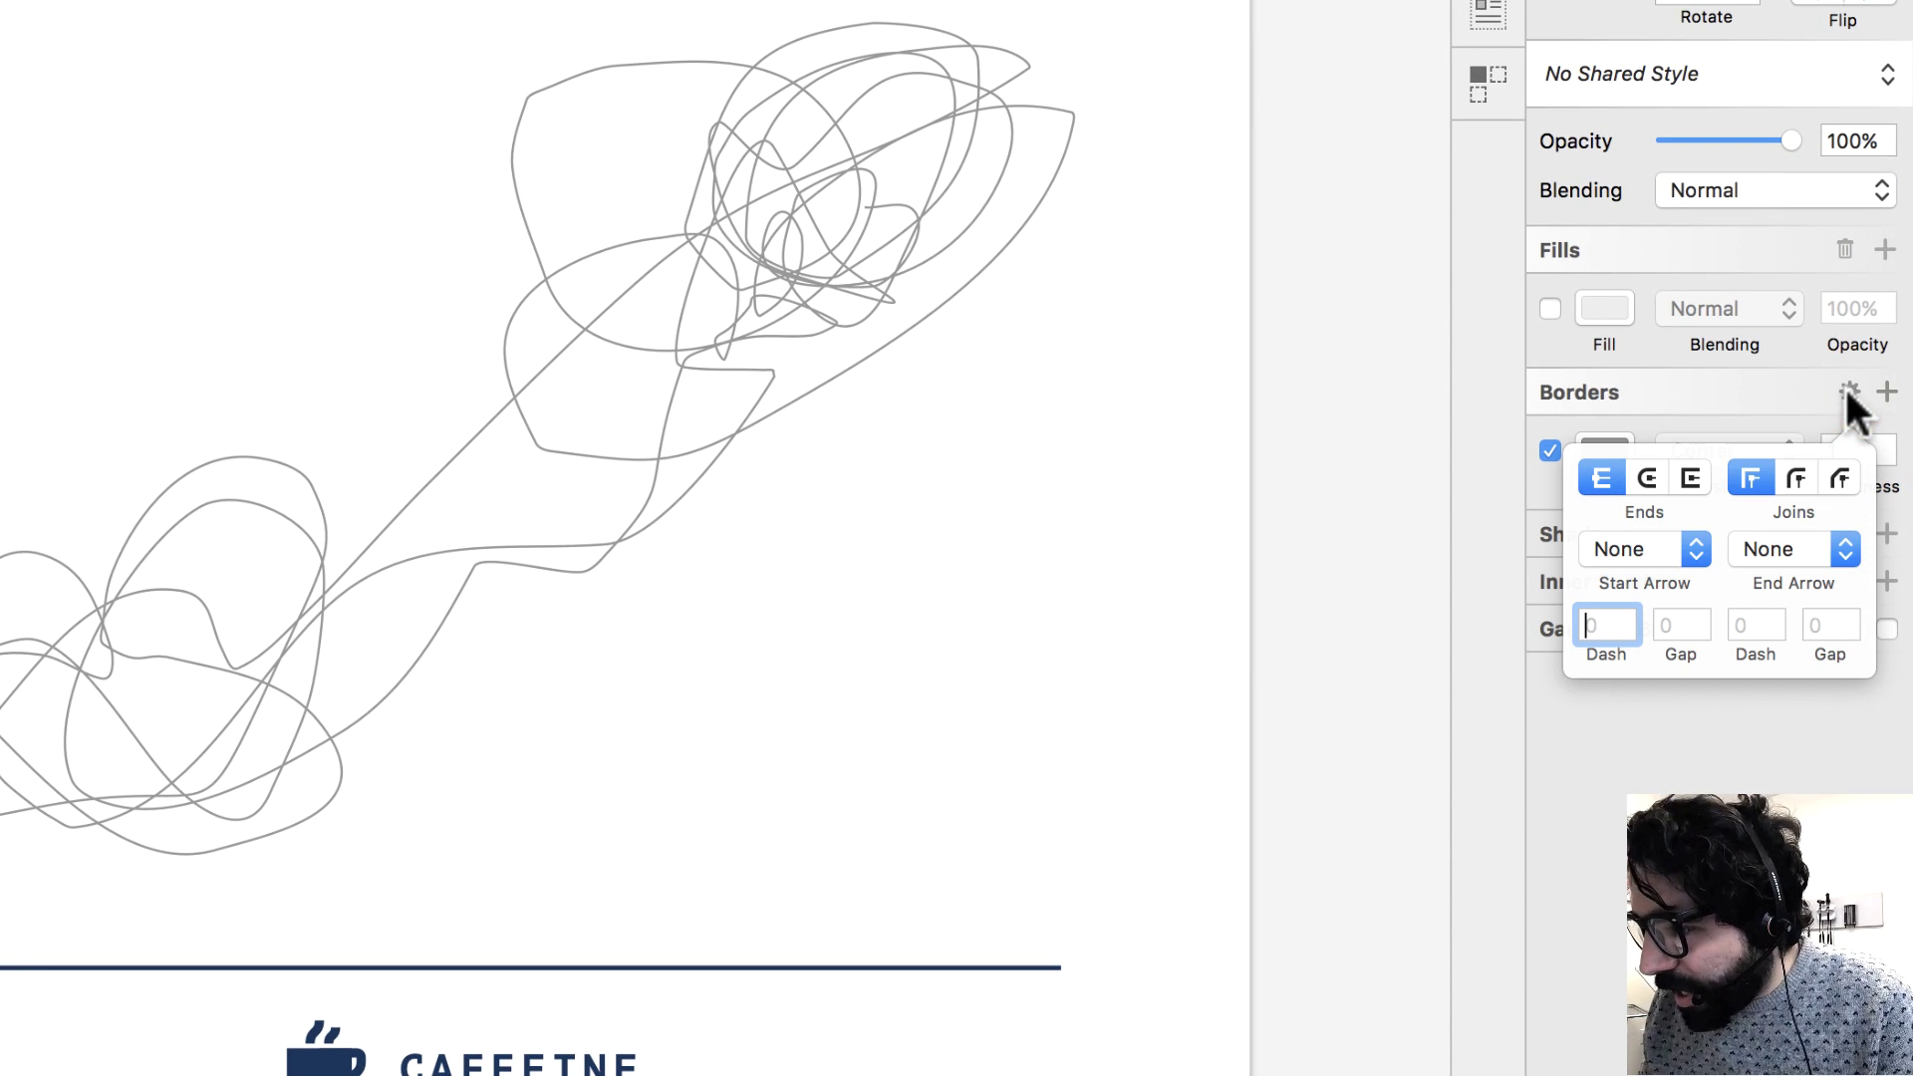
pyautogui.click(1648, 475)
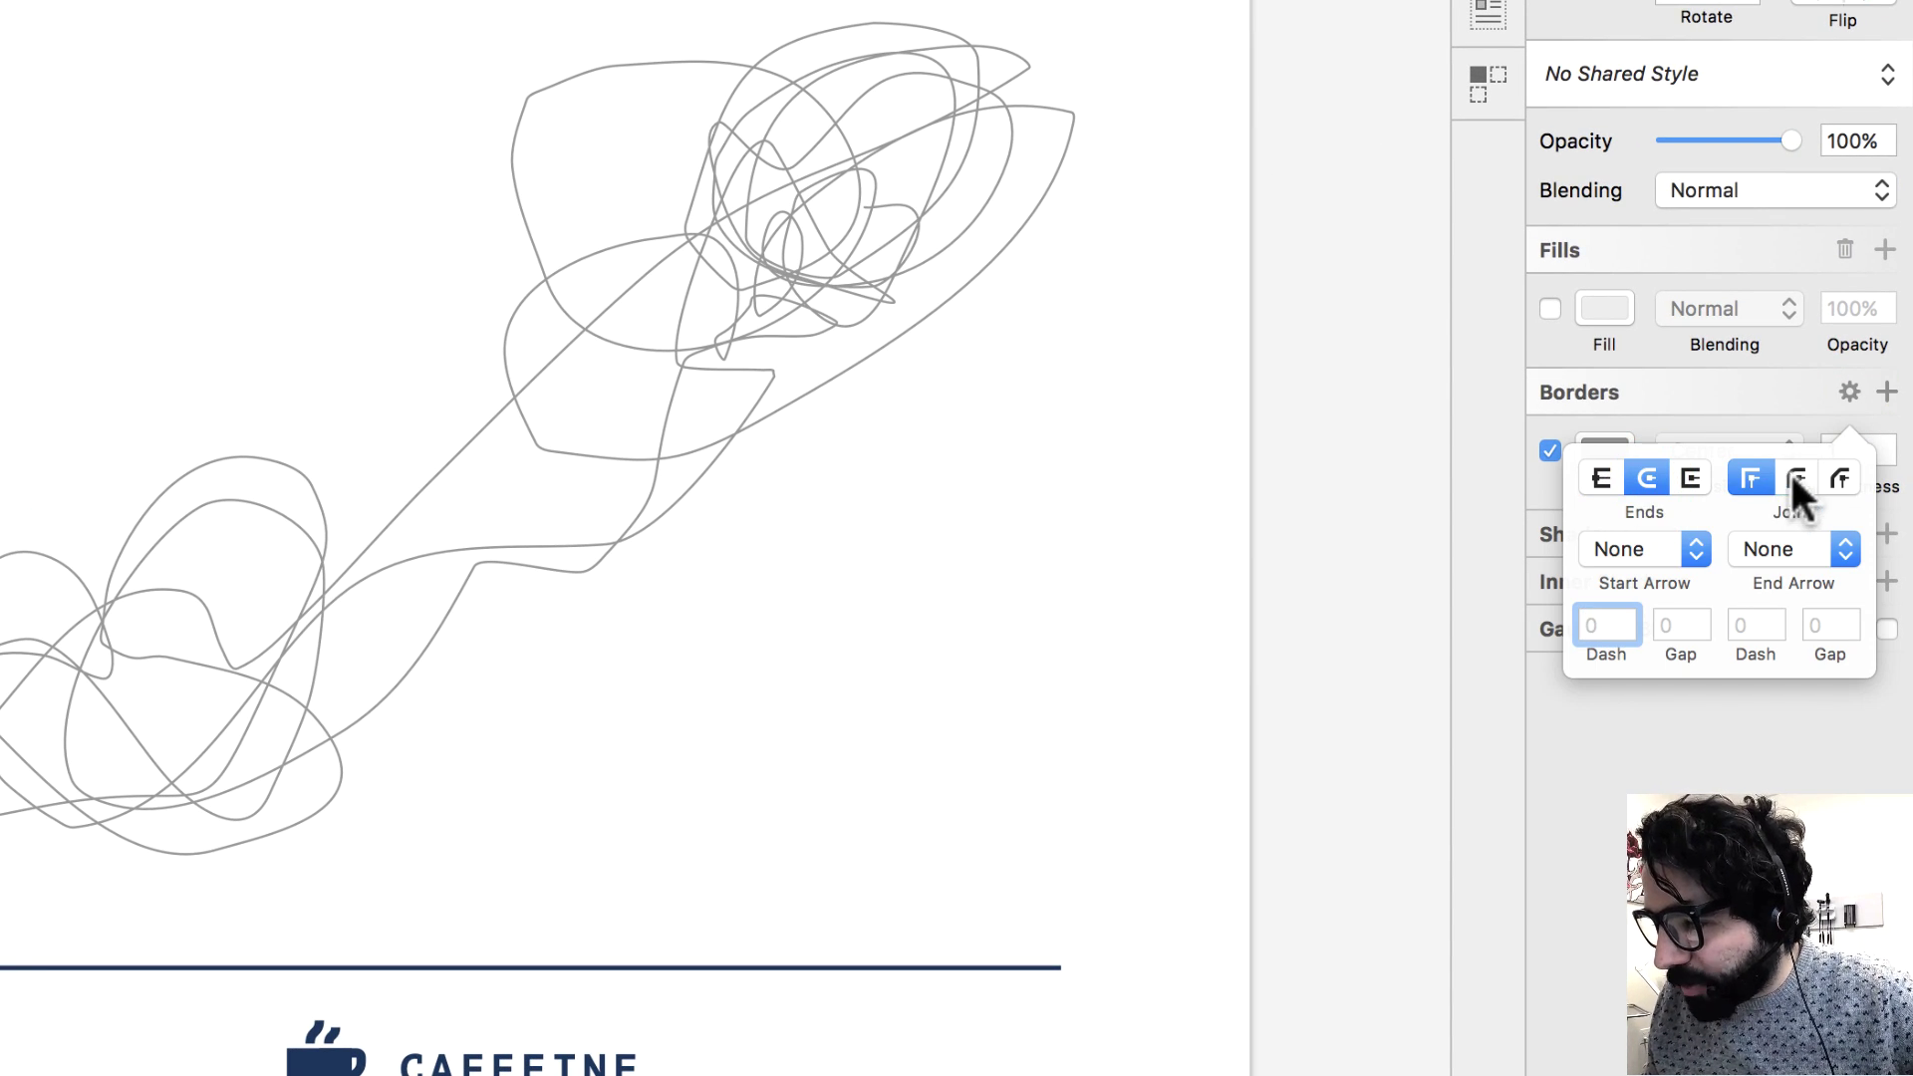
pyautogui.click(1797, 478)
pyautogui.press('Escape')
pyautogui.click(1857, 441)
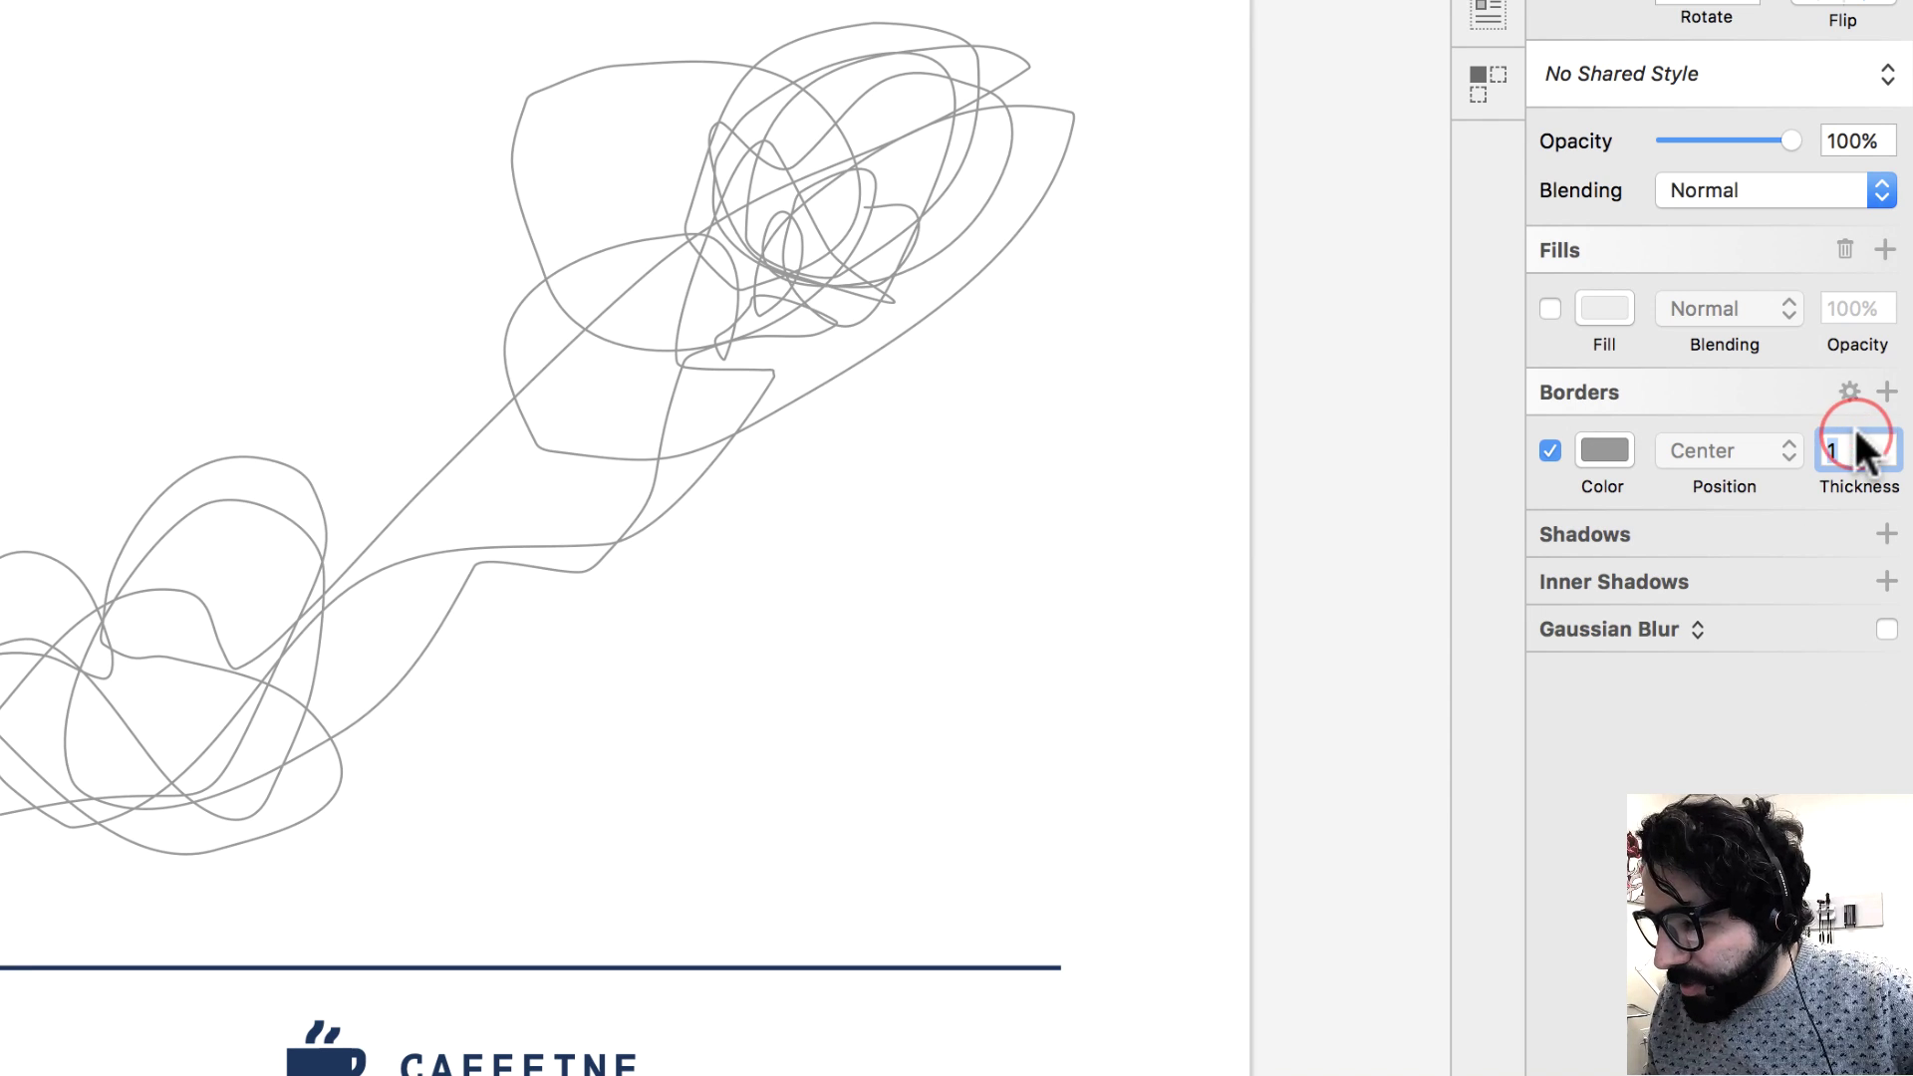
pyautogui.press('Up')
pyautogui.press('Up')
pyautogui.press('Up')
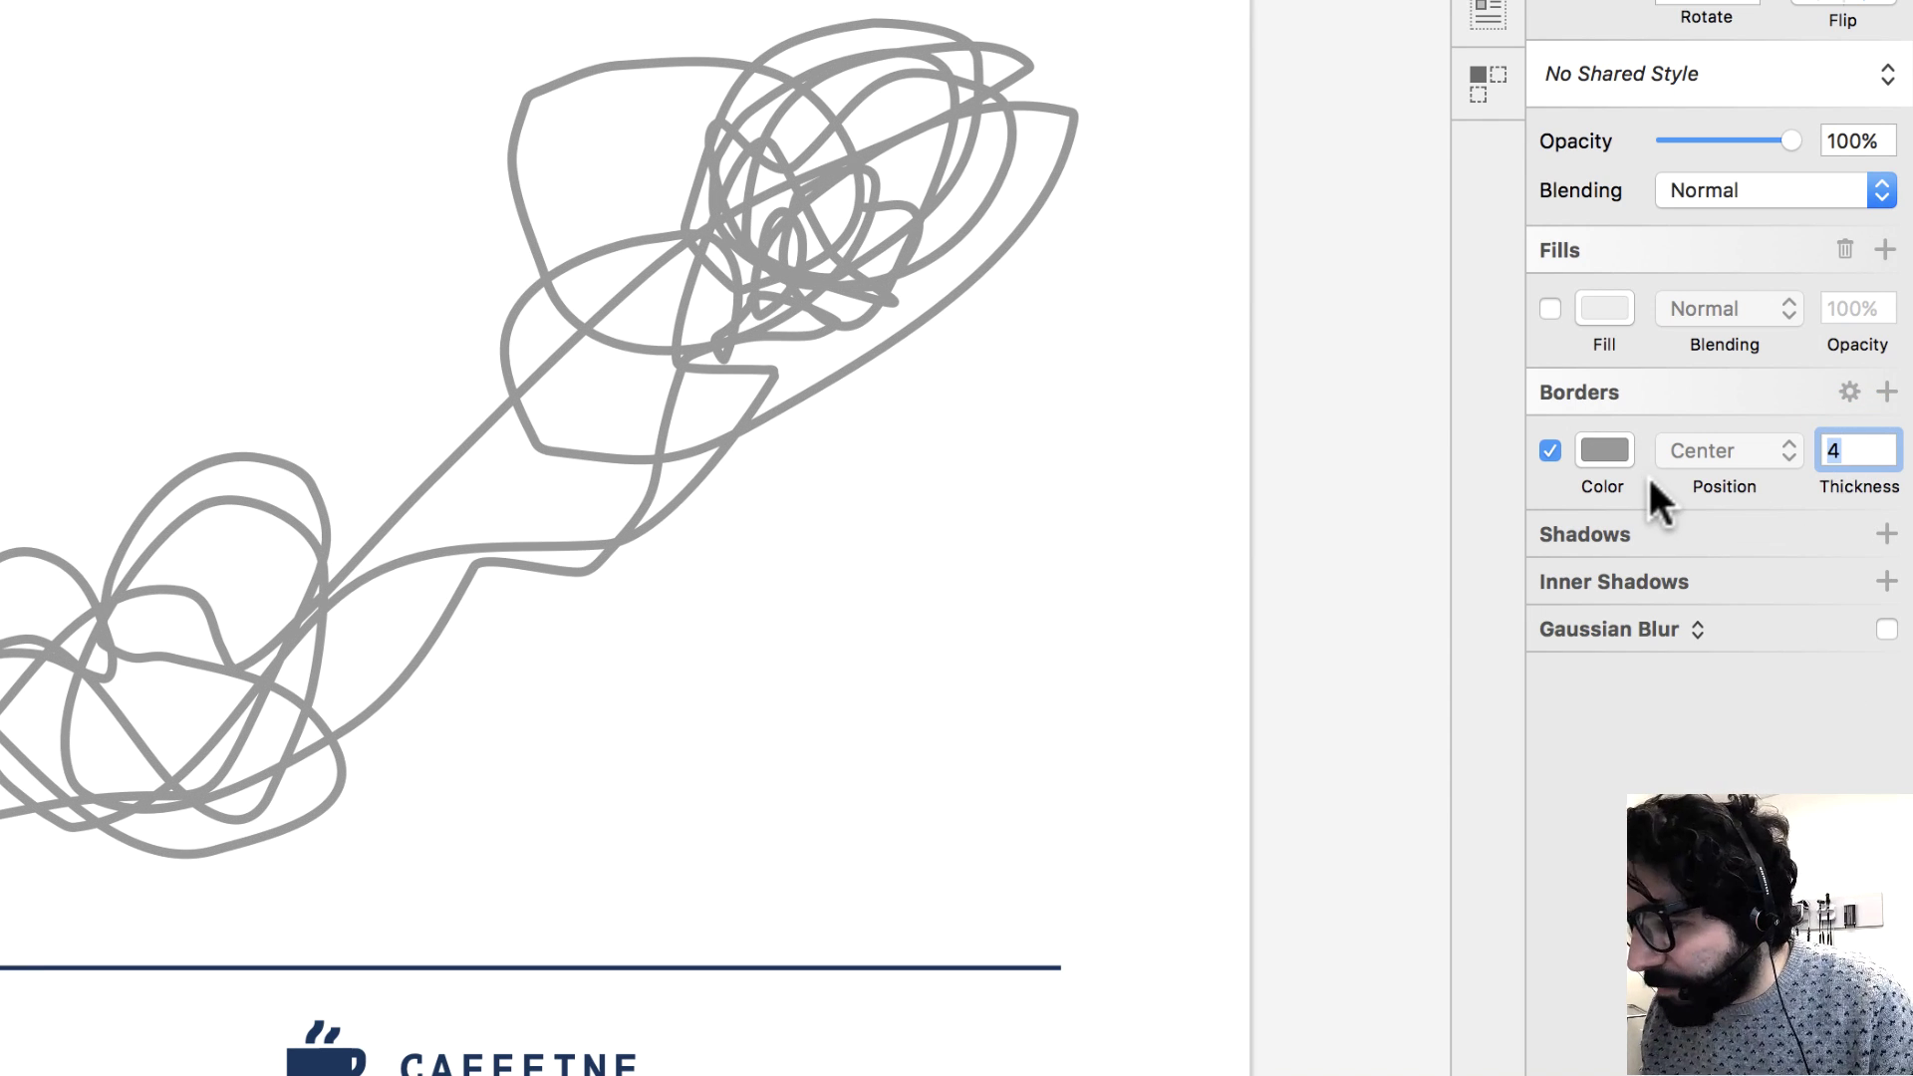
pyautogui.click(1618, 447)
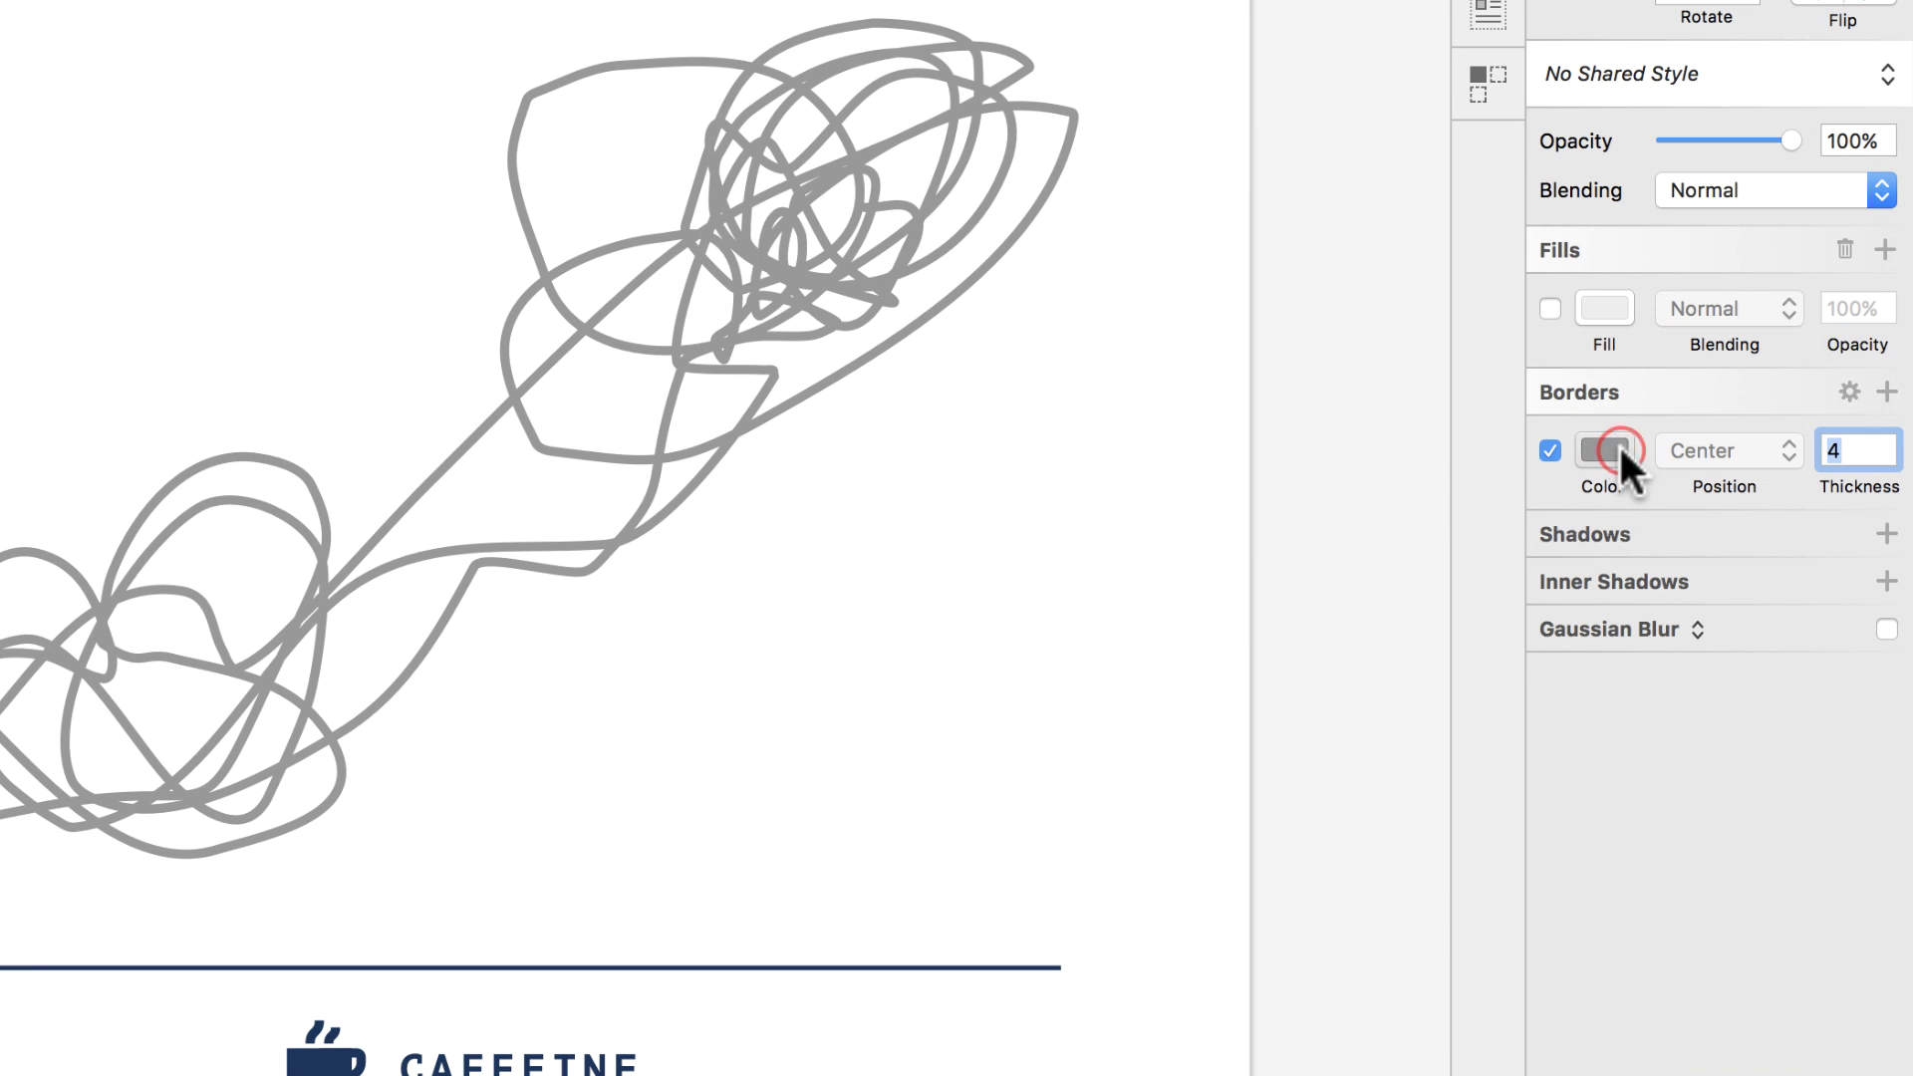
pyautogui.moveTo(1836, 763)
pyautogui.mouseDown()
pyautogui.moveTo(1726, 757)
pyautogui.moveTo(1583, 822)
pyautogui.mouseUp()
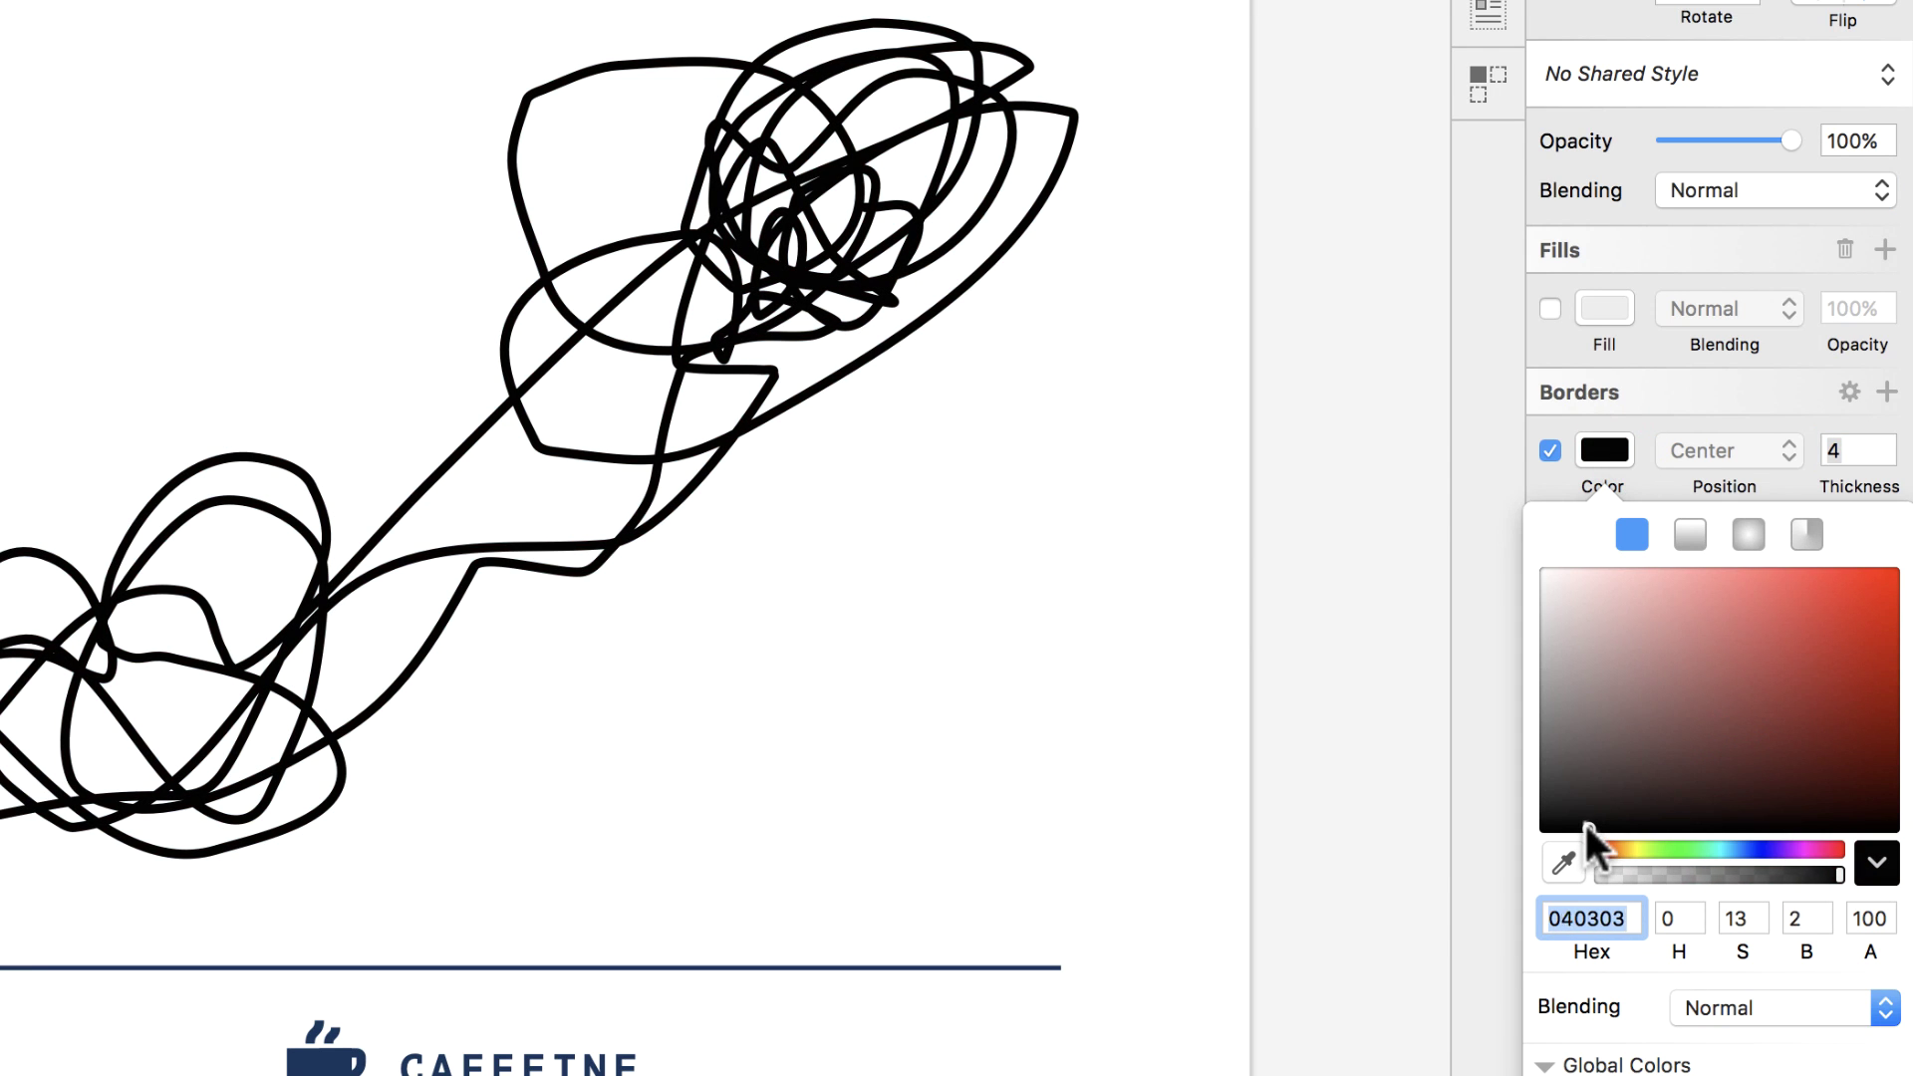
pyautogui.click(1654, 434)
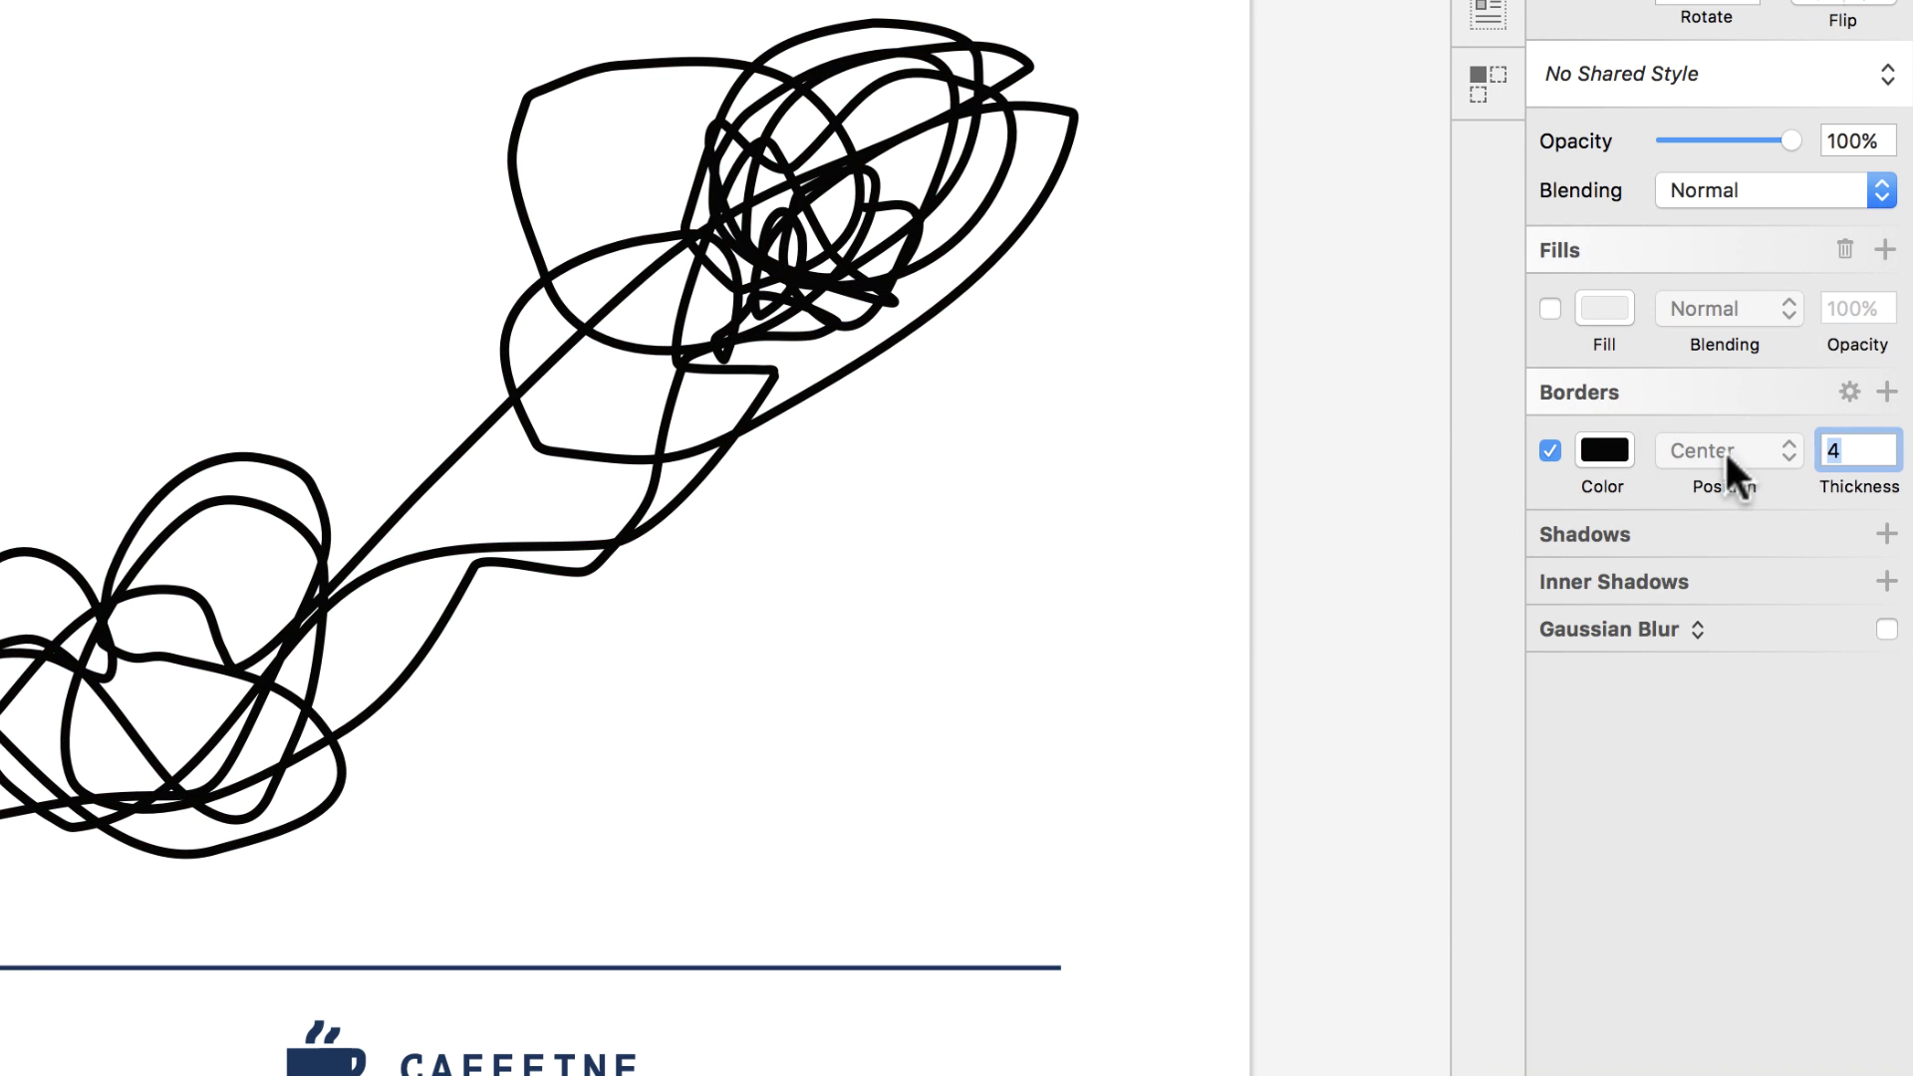
# Set the border dash to 1 with a gap of 100, turning it into dots.
pyautogui.click(1847, 390)
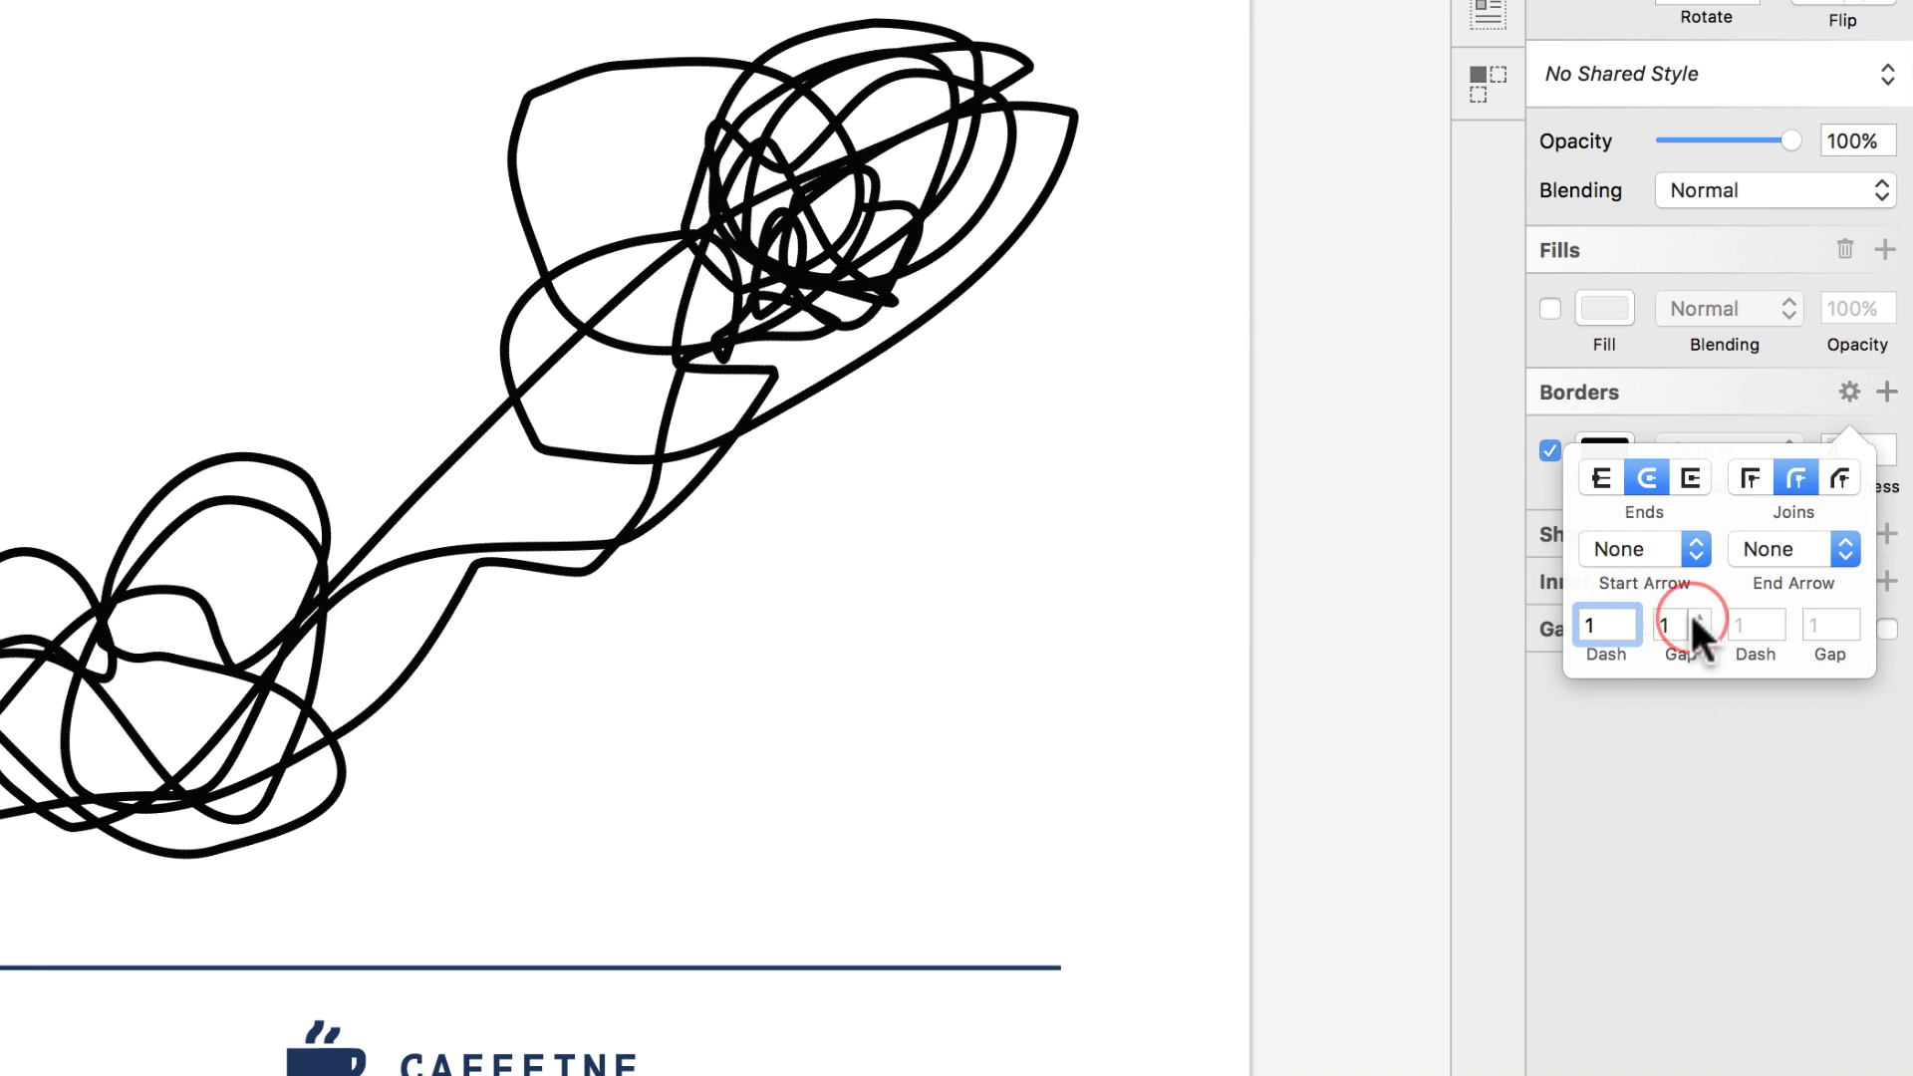
pyautogui.click(1670, 620)
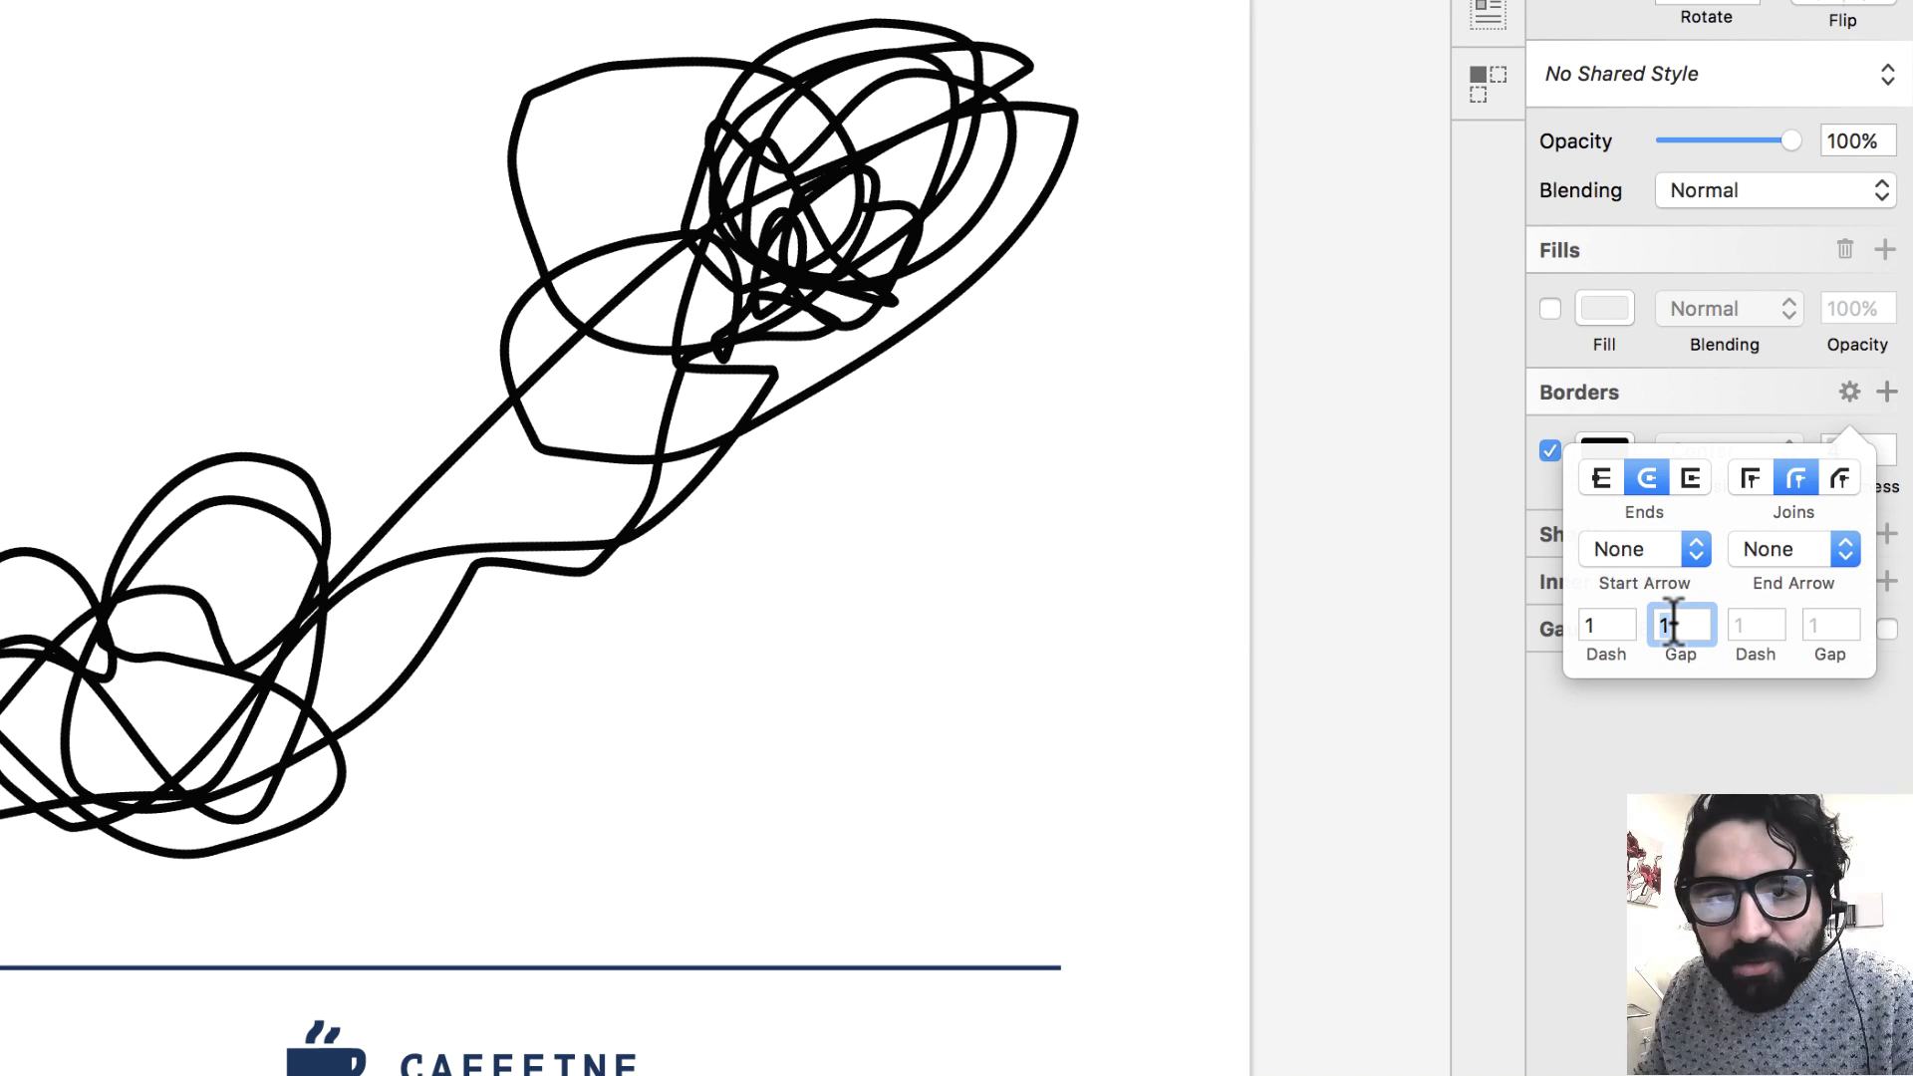
pyautogui.write('100')
pyautogui.press('Return')
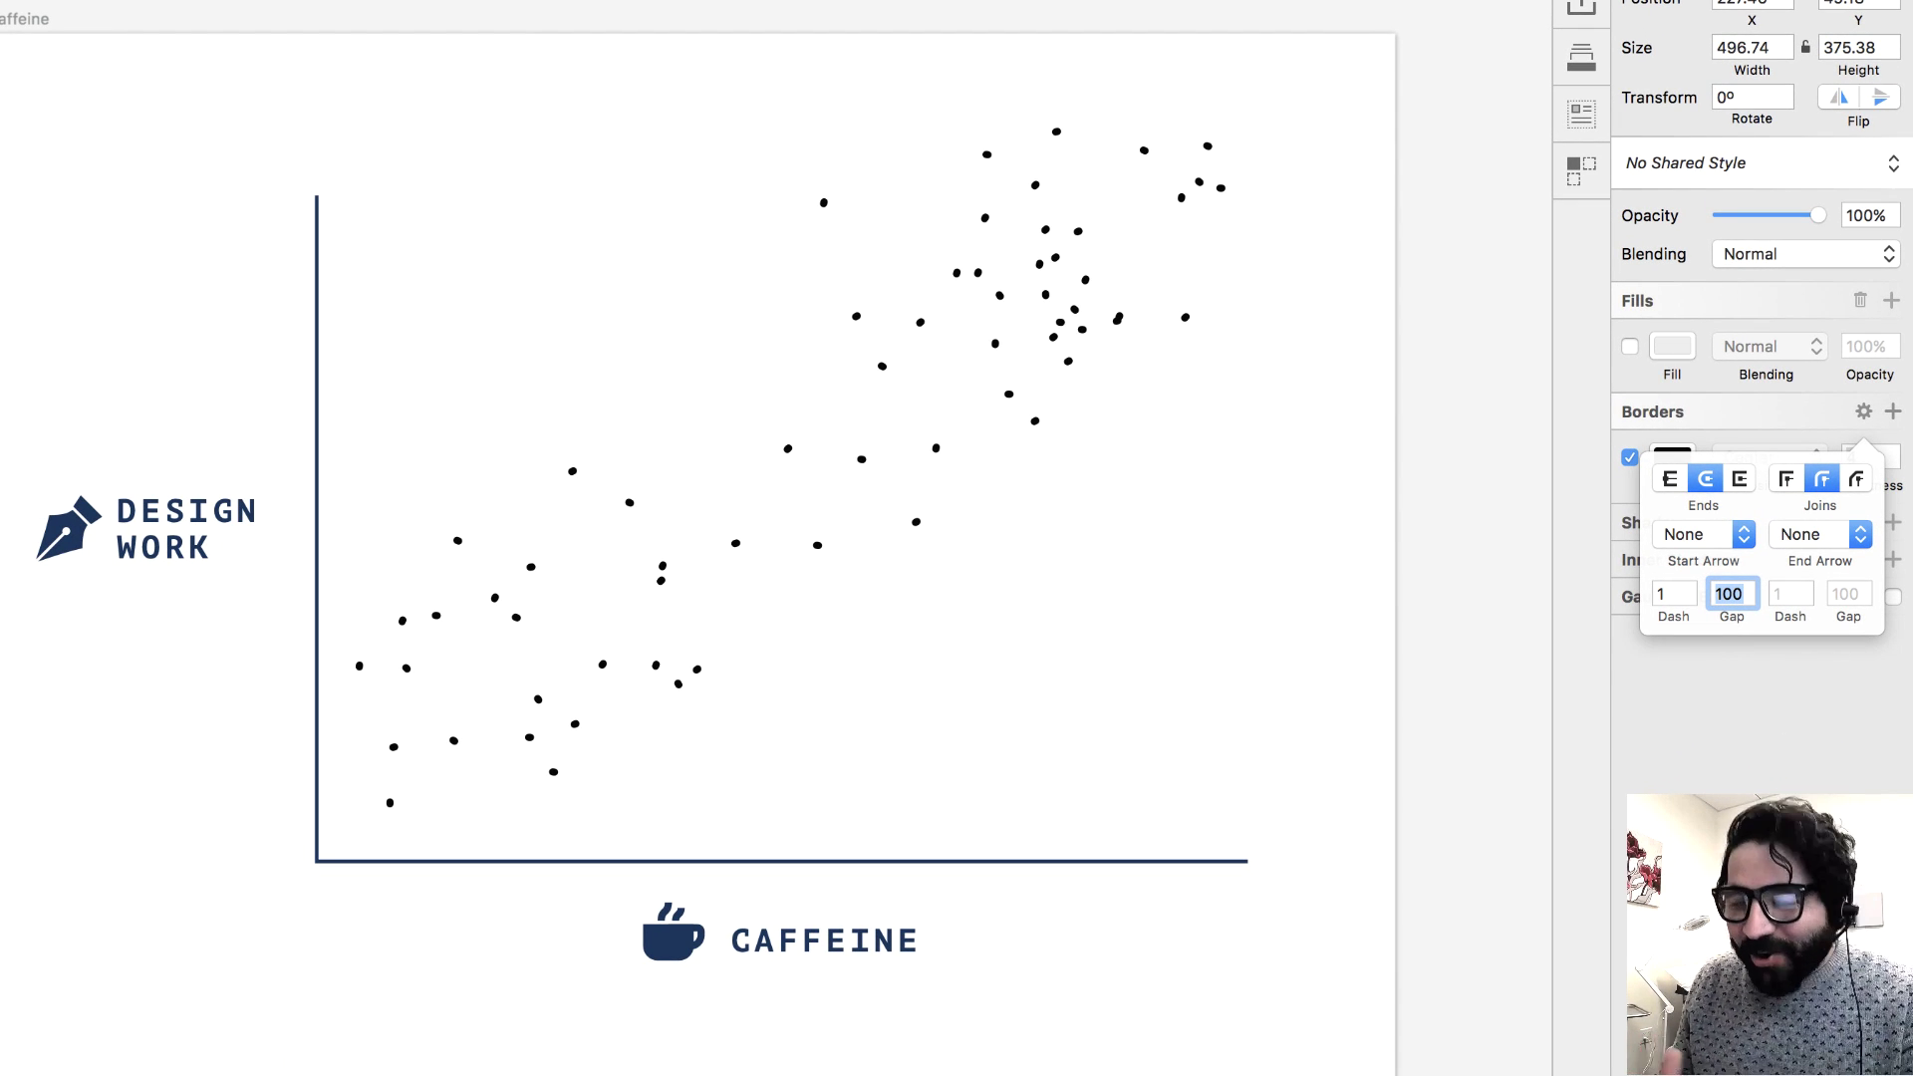
# Deselect the dotted path and move over to the ice-cream chart.
pyautogui.click(1183, 179)
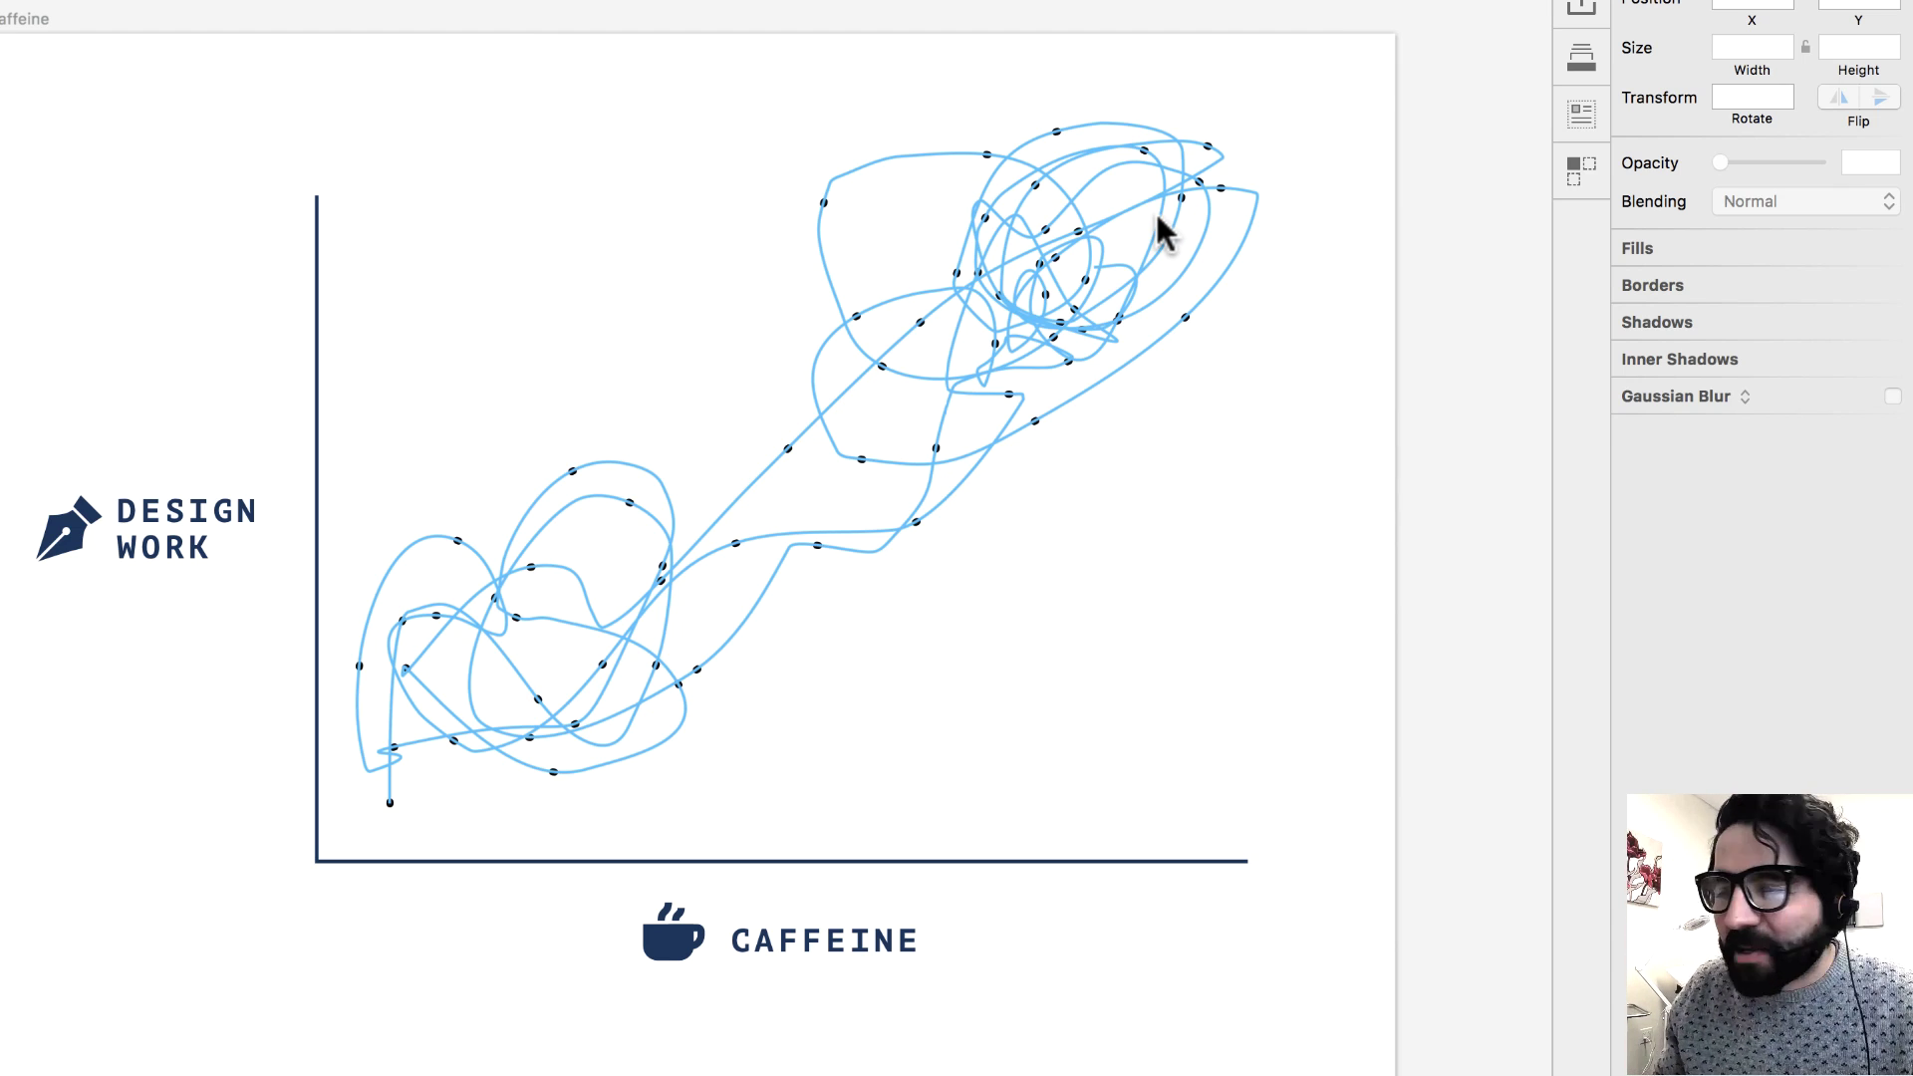
pyautogui.hscroll(10, 1152, 222)
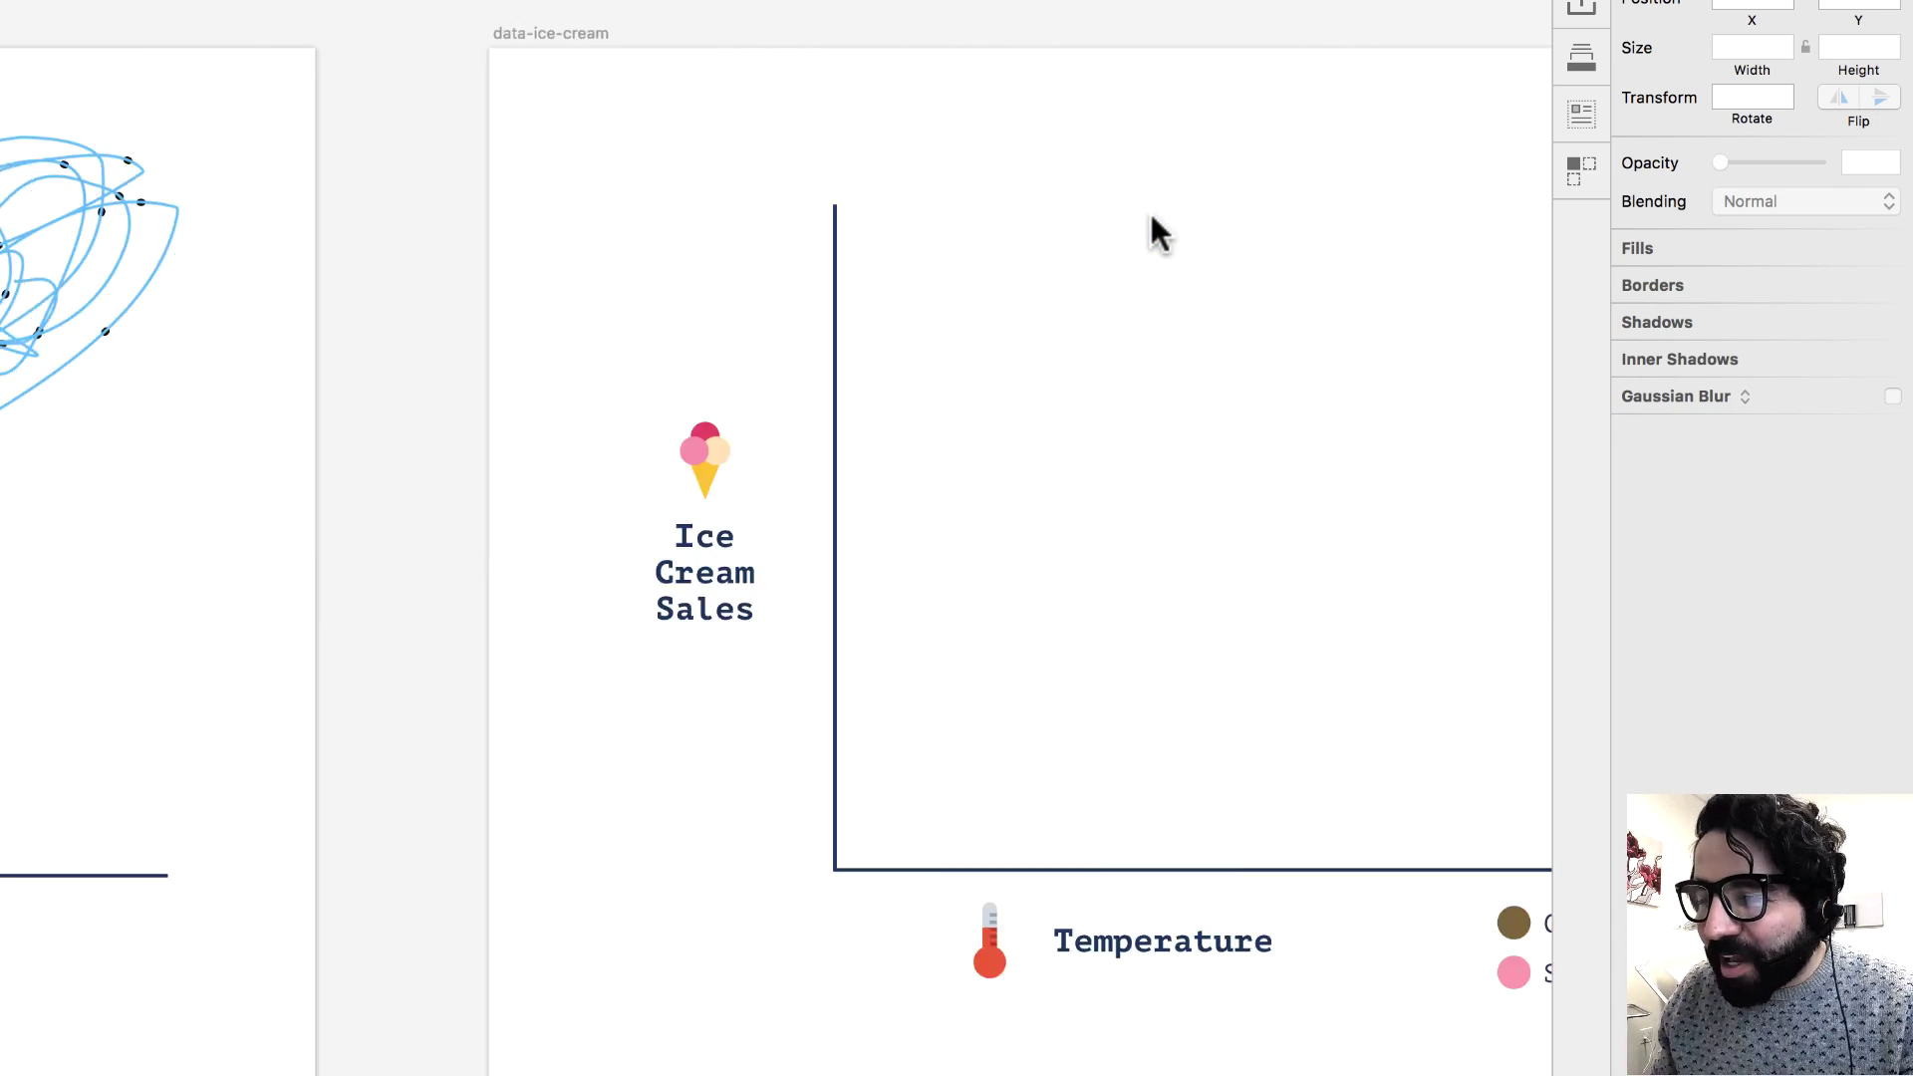
pyautogui.hscroll(6, 1153, 228)
pyautogui.click(948, 28)
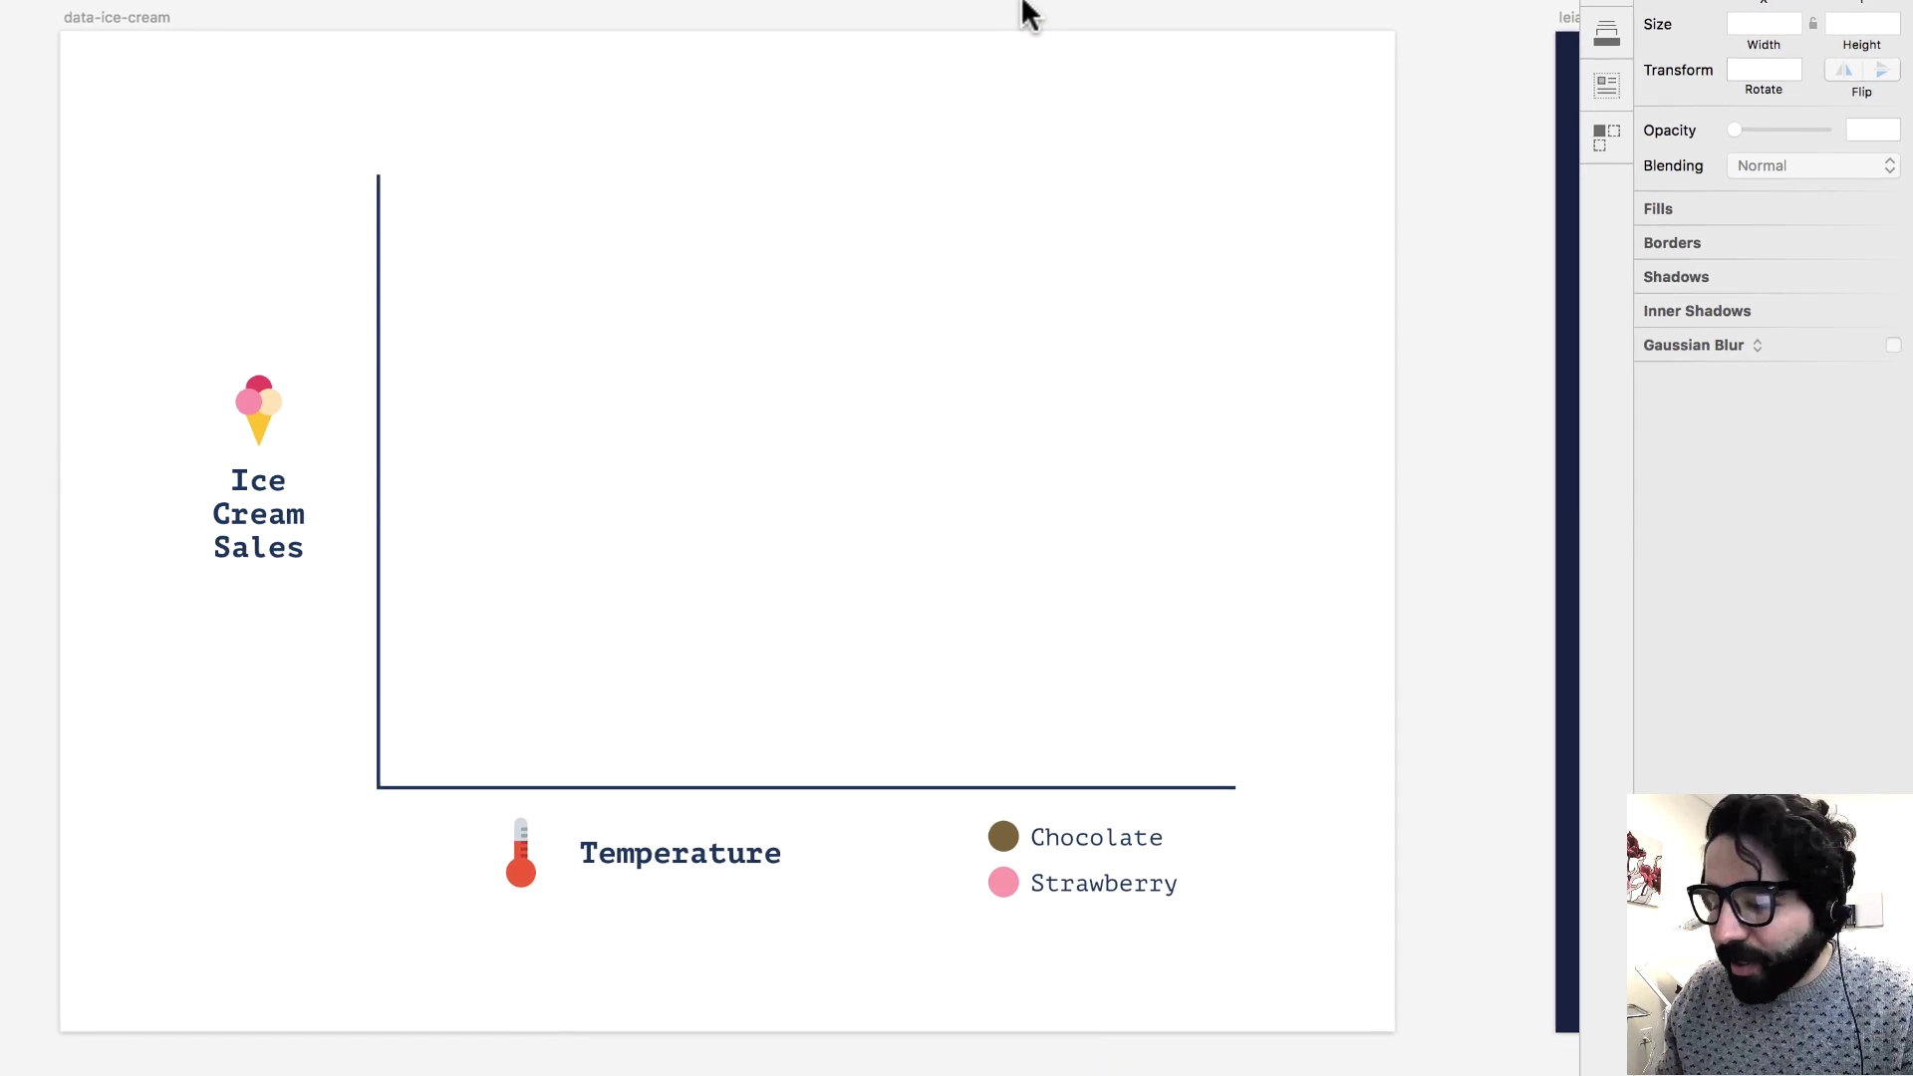
# Save the Chocolate legend brown 7B6139 as a document colour and open Strawberry's fill.
pyautogui.click(1070, 836)
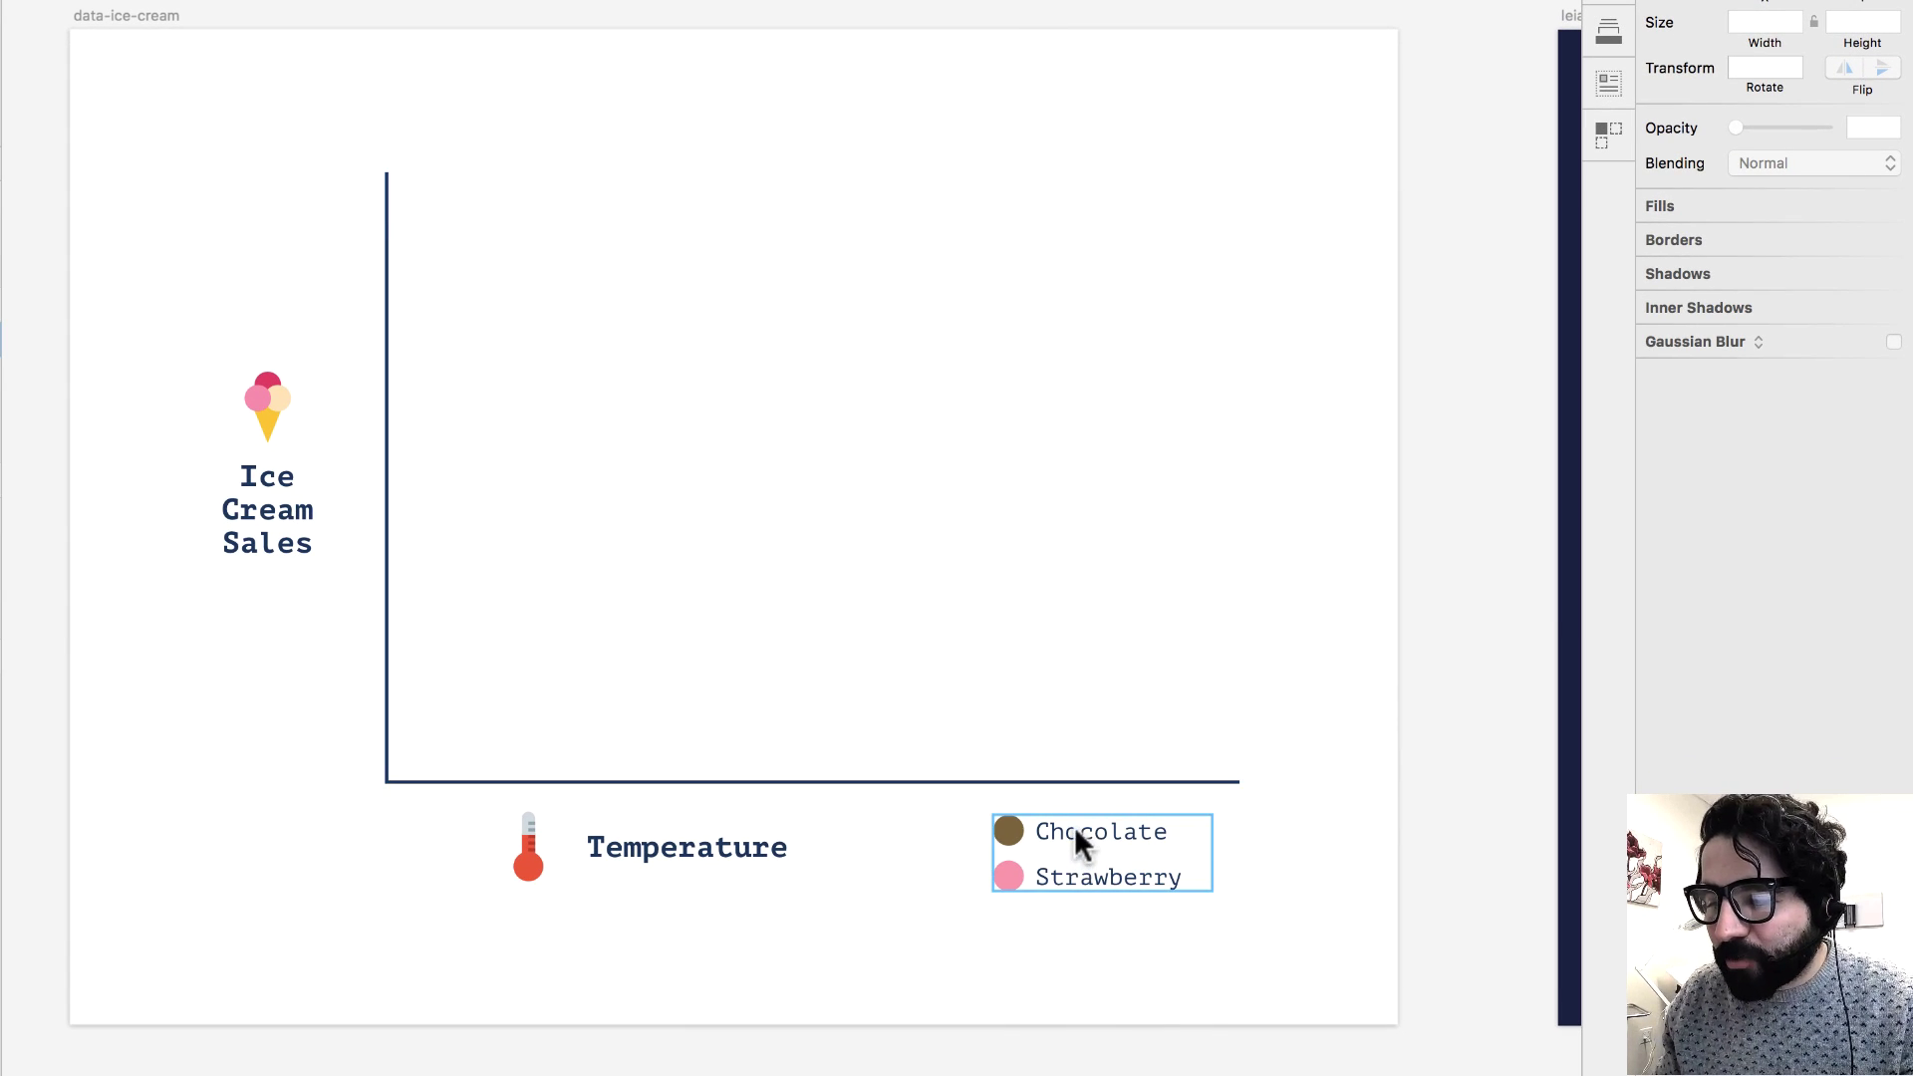
pyautogui.doubleClick(1009, 830)
pyautogui.keyDown('shift'); pyautogui.click(1011, 876); pyautogui.keyUp('shift')
pyautogui.click(1692, 394)
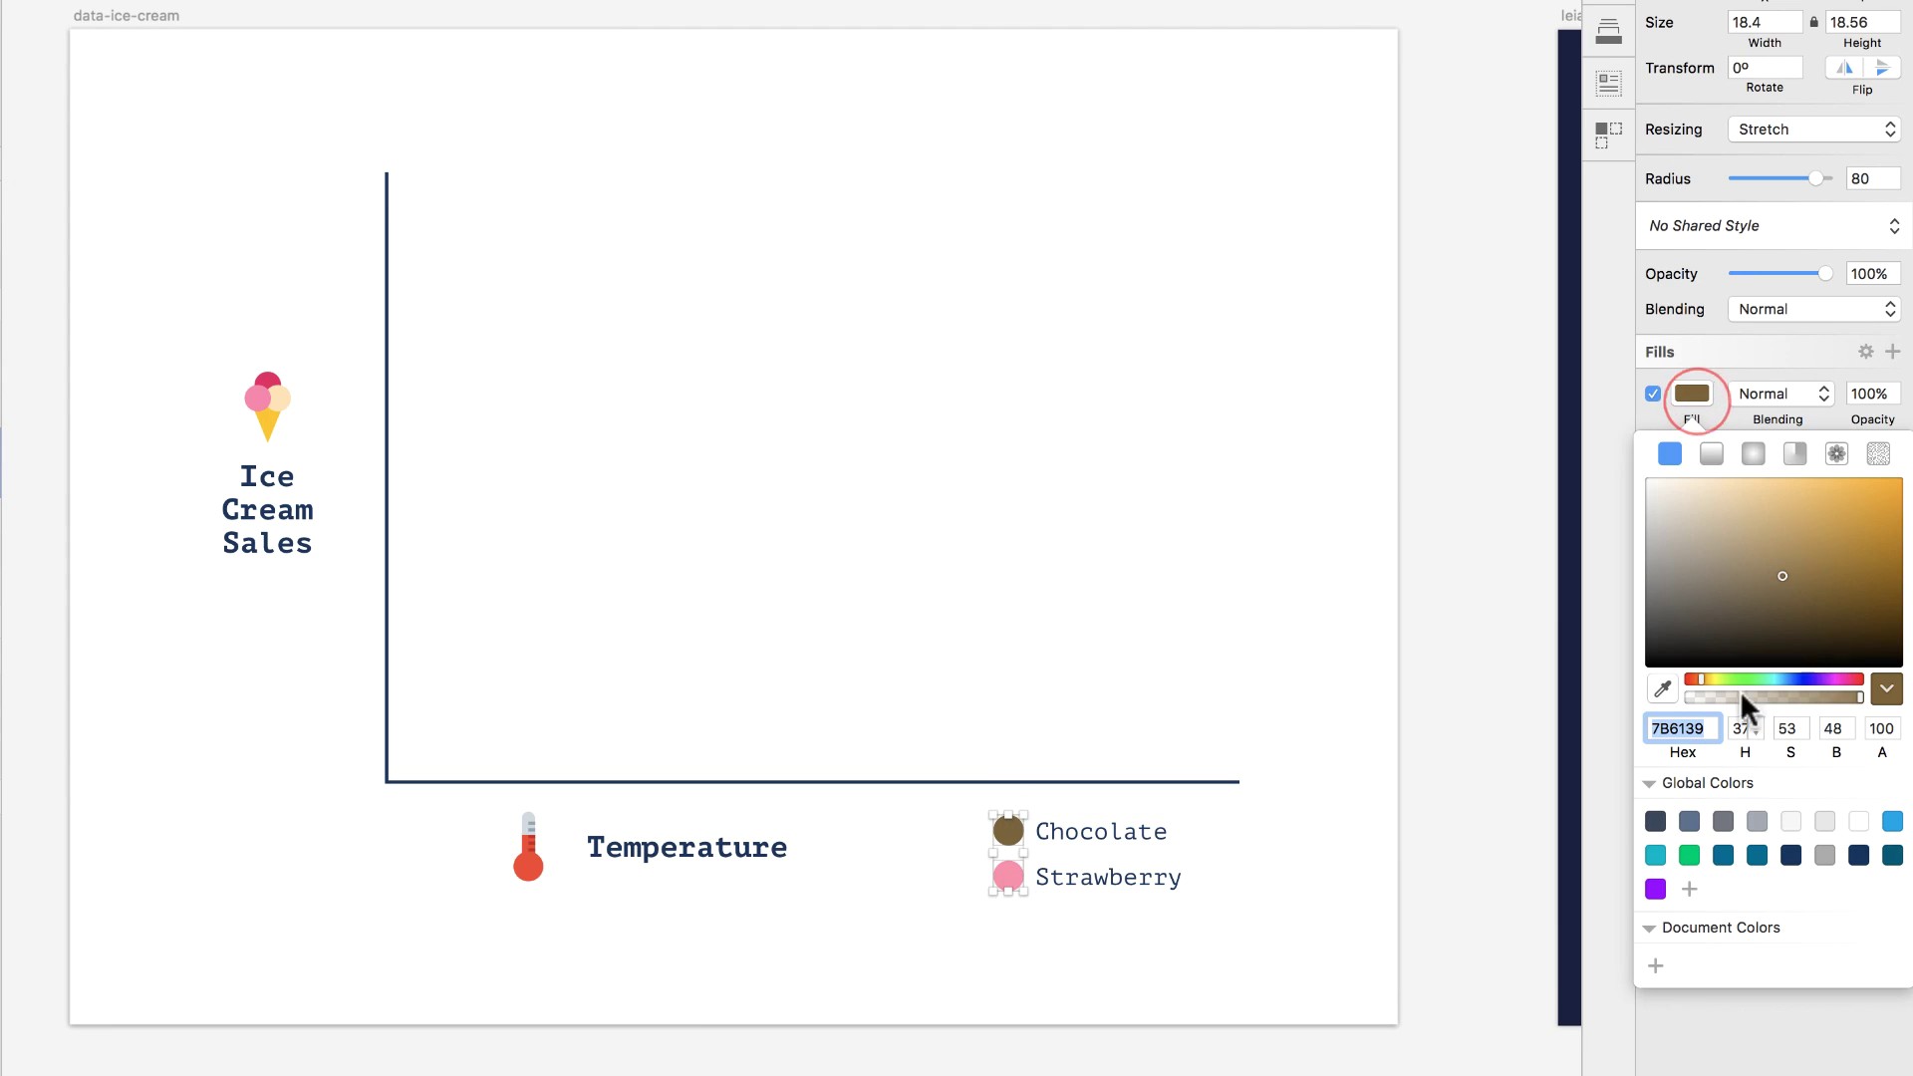
pyautogui.click(1655, 965)
pyautogui.click(1289, 963)
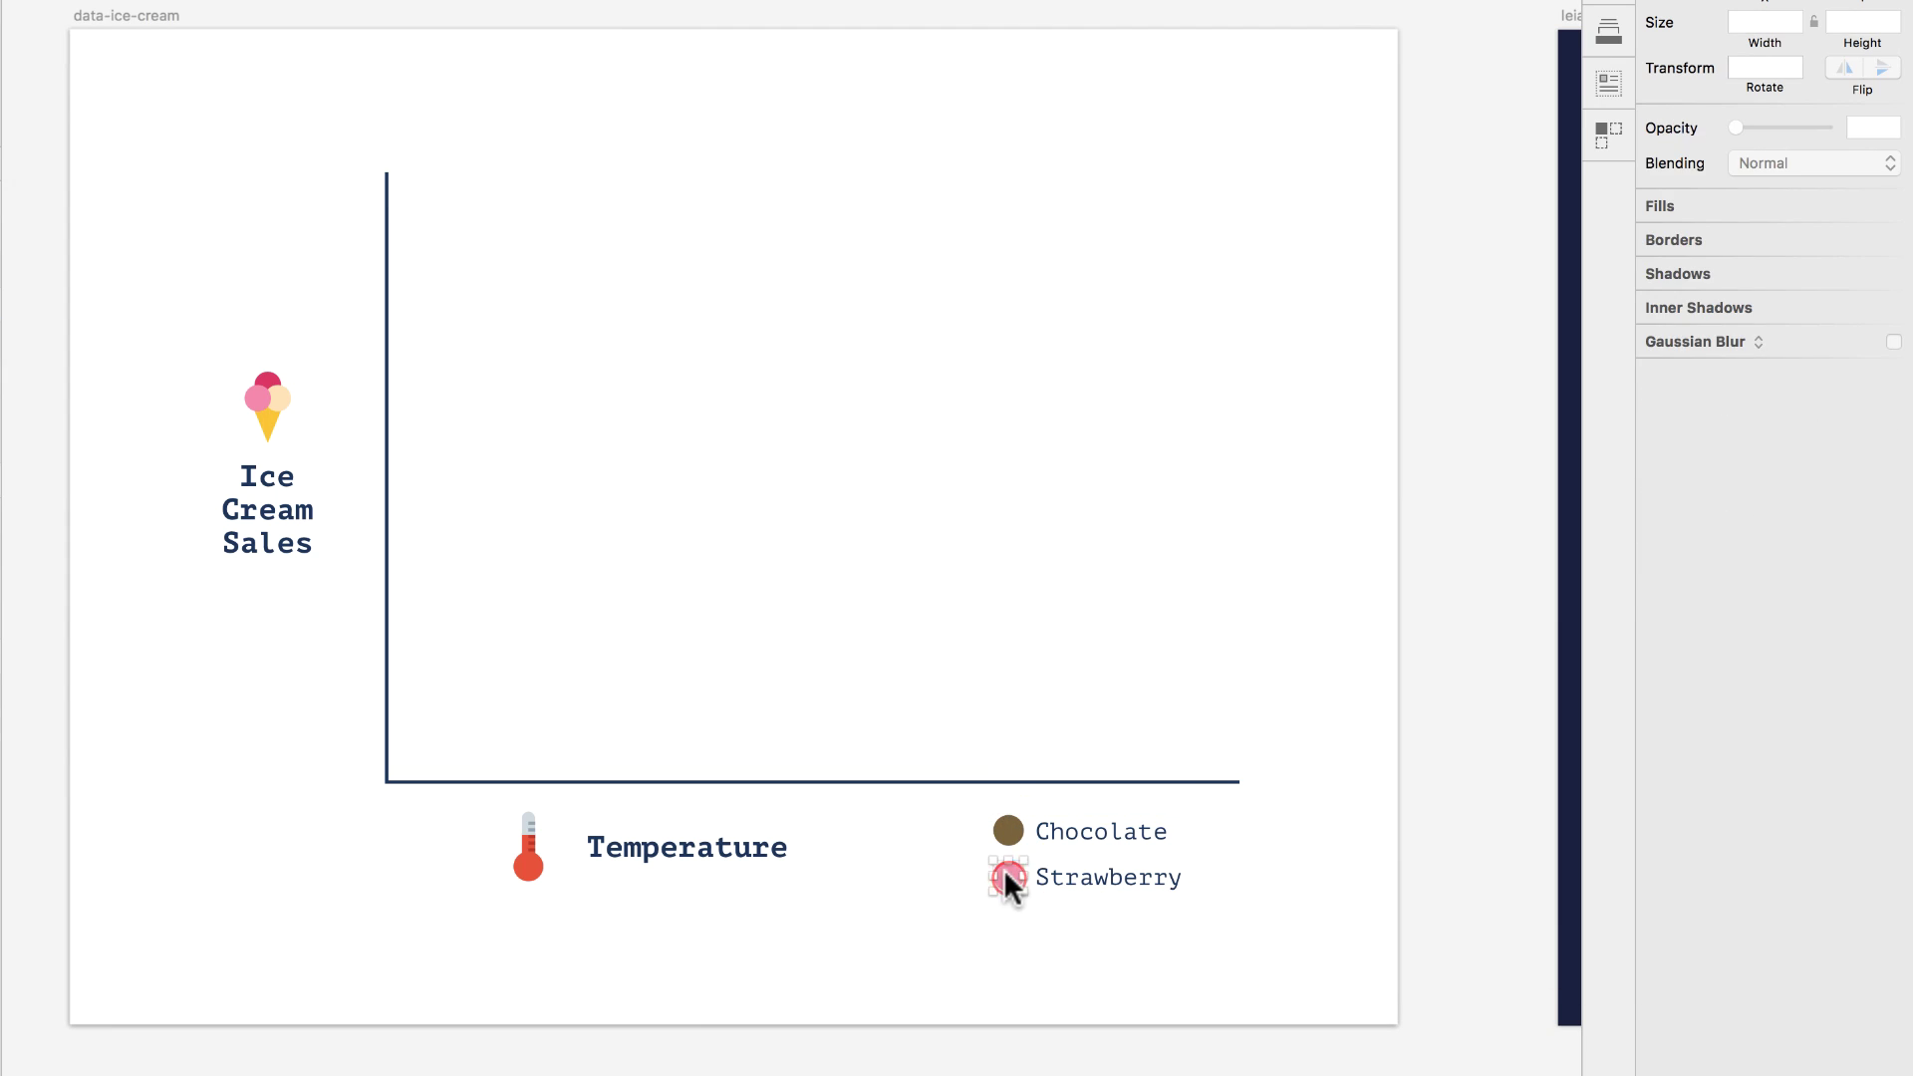
pyautogui.click(1692, 393)
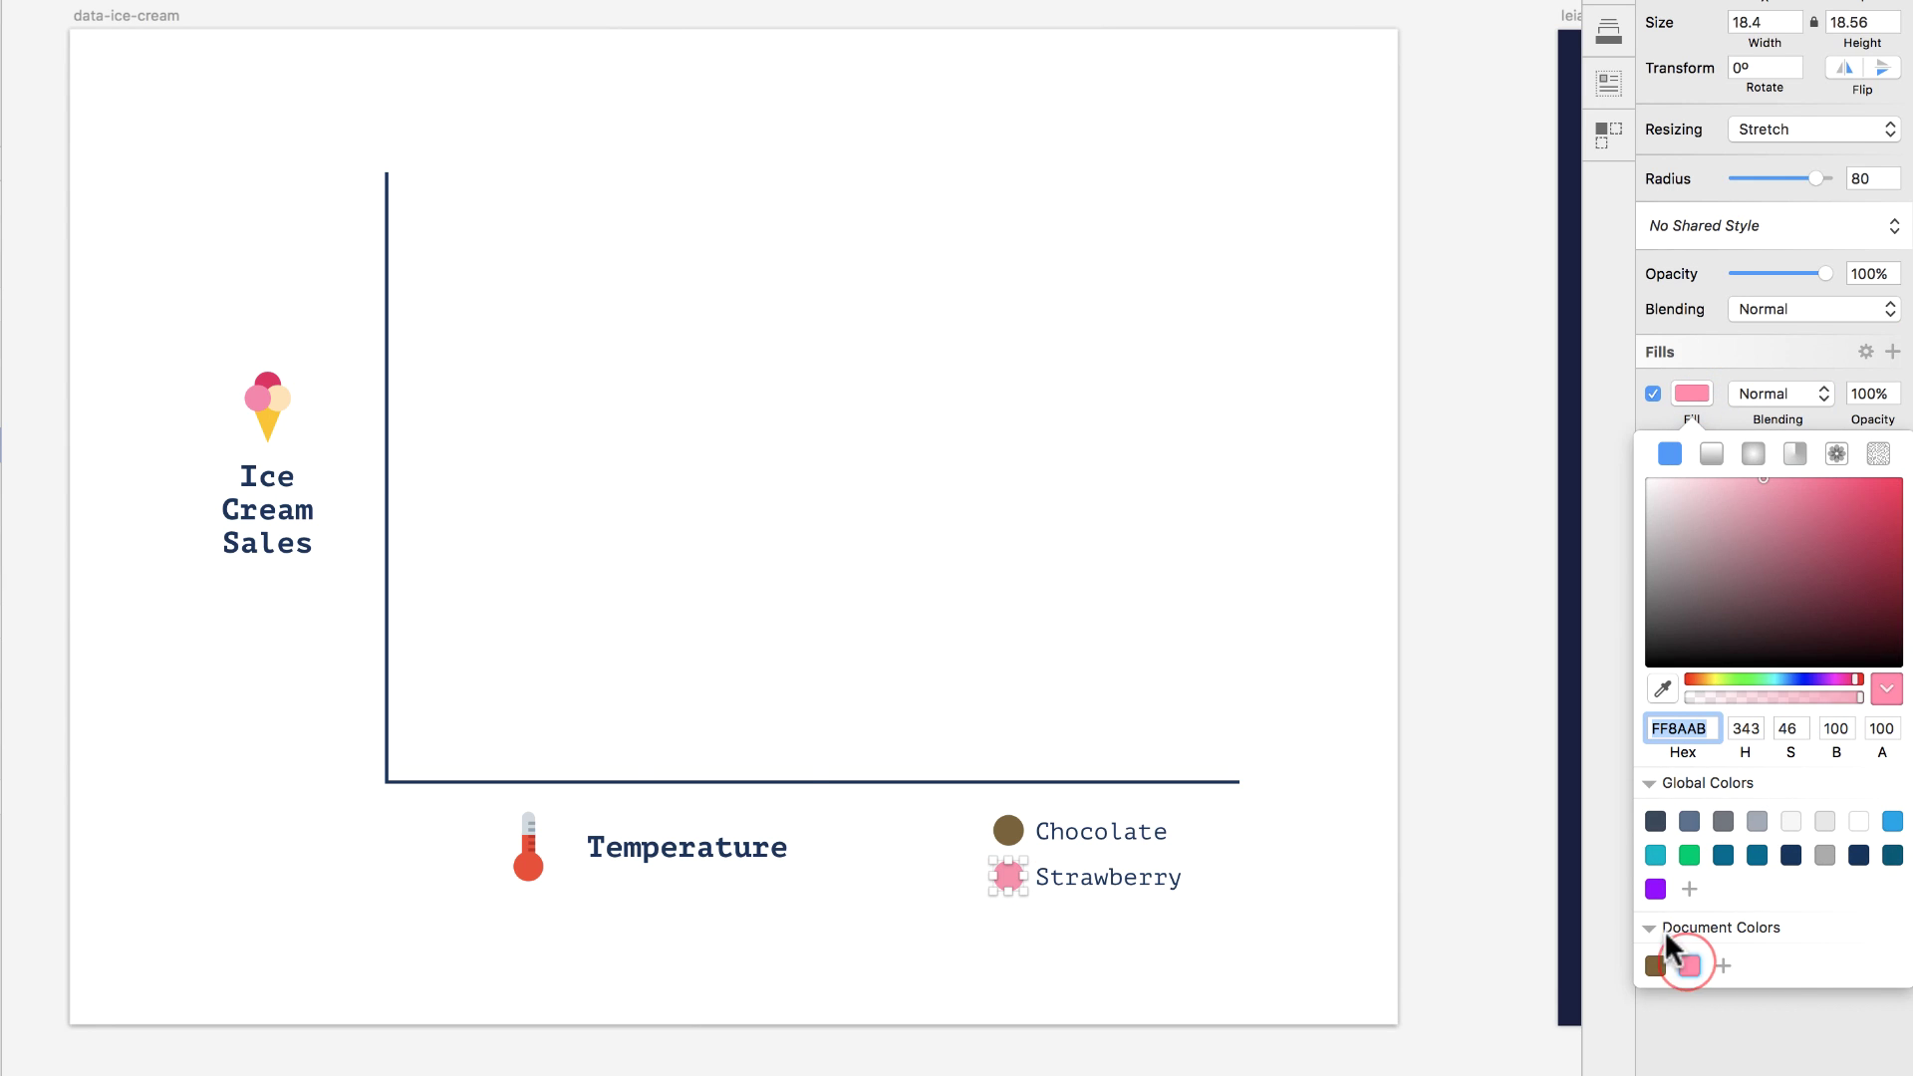
# Draw two looping pencil scribbles across the ice-cream chart from lower left to upper right.
pyautogui.press('p')
pyautogui.moveTo(423, 749)
pyautogui.mouseDown()
pyautogui.moveTo(606, 570)
pyautogui.moveTo(1005, 456)
pyautogui.moveTo(1050, 288)
pyautogui.moveTo(1050, 308)
pyautogui.moveTo(899, 352)
pyautogui.moveTo(1138, 118)
pyautogui.moveTo(1032, 501)
pyautogui.moveTo(834, 382)
pyautogui.moveTo(784, 523)
pyautogui.moveTo(742, 508)
pyautogui.moveTo(538, 705)
pyautogui.moveTo(435, 727)
pyautogui.moveTo(954, 253)
pyautogui.moveTo(1125, 149)
pyautogui.moveTo(523, 634)
pyautogui.mouseUp()
pyautogui.press('Return')
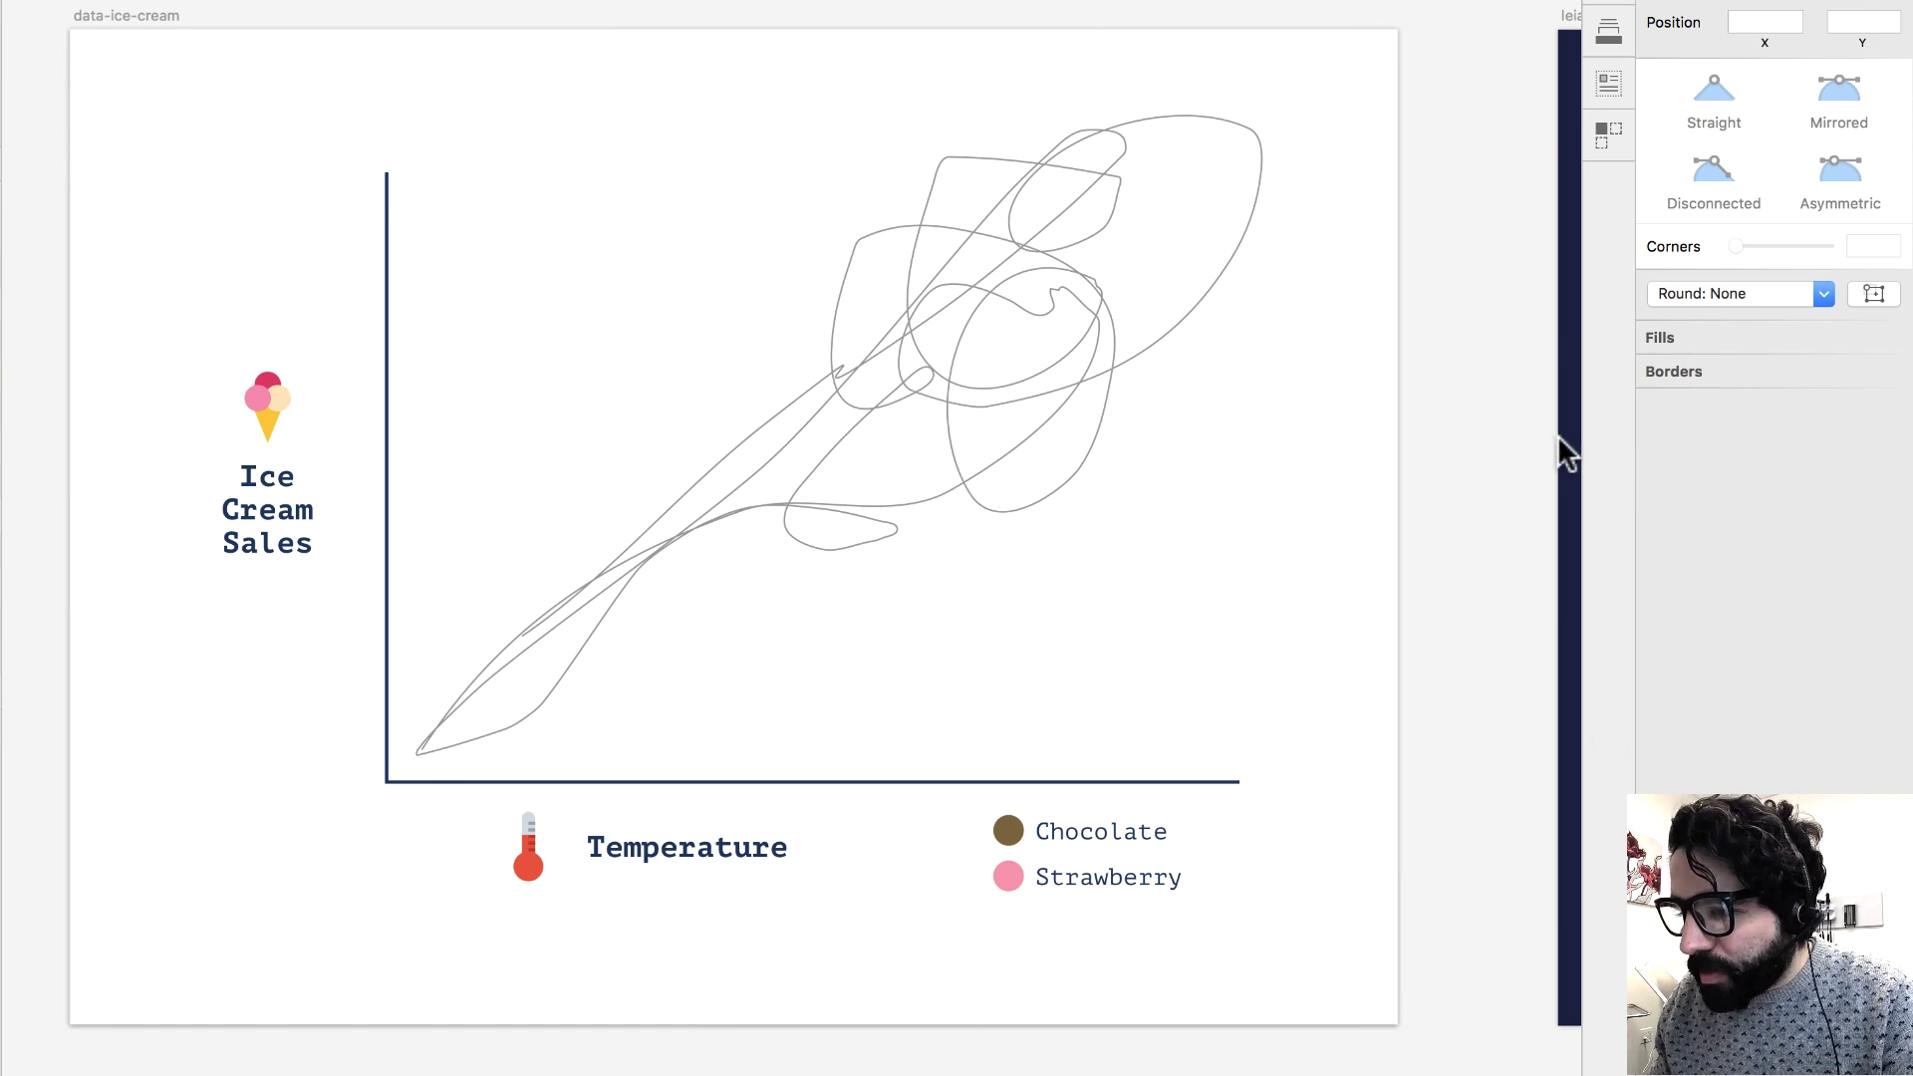
pyautogui.press('Escape')
pyautogui.moveTo(439, 601)
pyautogui.mouseDown()
pyautogui.moveTo(456, 644)
pyautogui.moveTo(565, 608)
pyautogui.moveTo(669, 481)
pyautogui.moveTo(500, 645)
pyautogui.moveTo(699, 530)
pyautogui.moveTo(940, 205)
pyautogui.moveTo(1102, 299)
pyautogui.moveTo(848, 172)
pyautogui.moveTo(1160, 229)
pyautogui.mouseUp()
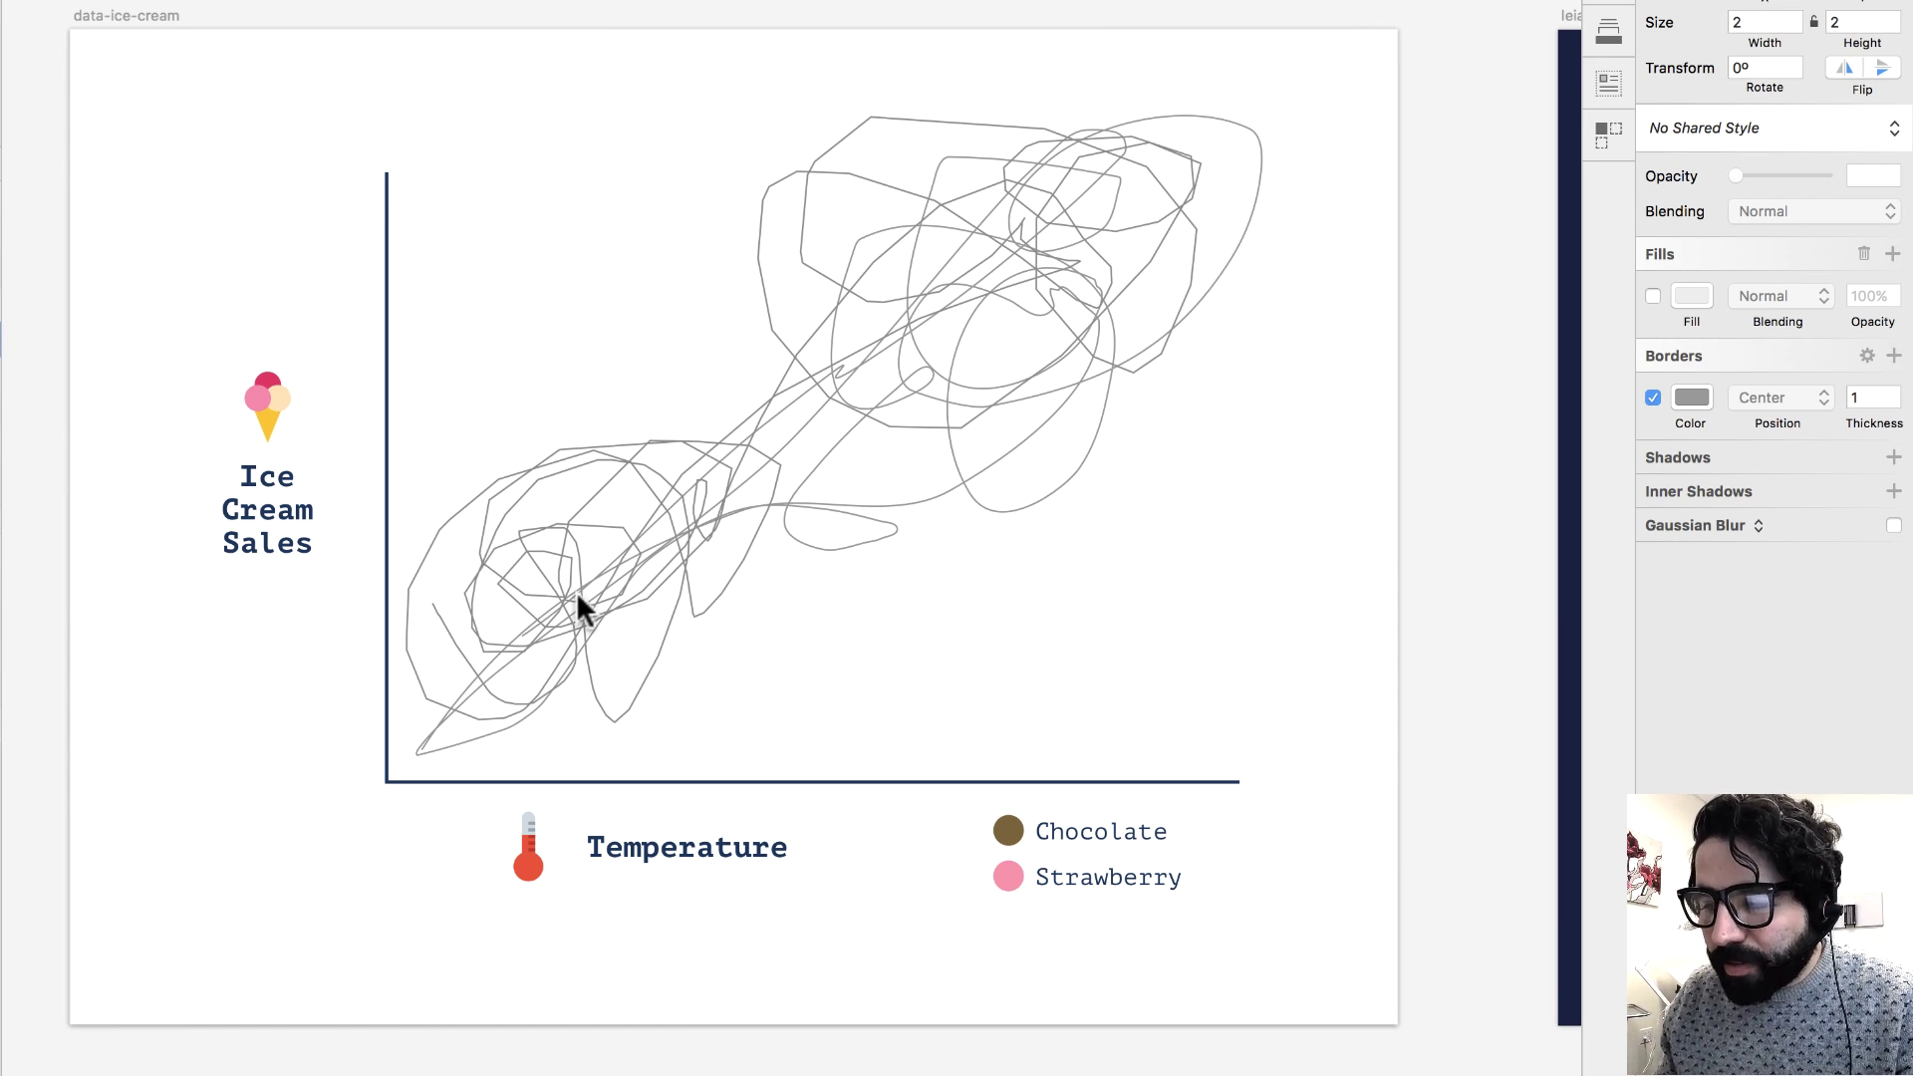
pyautogui.moveTo(576, 589); pyautogui.dragTo(573, 594)
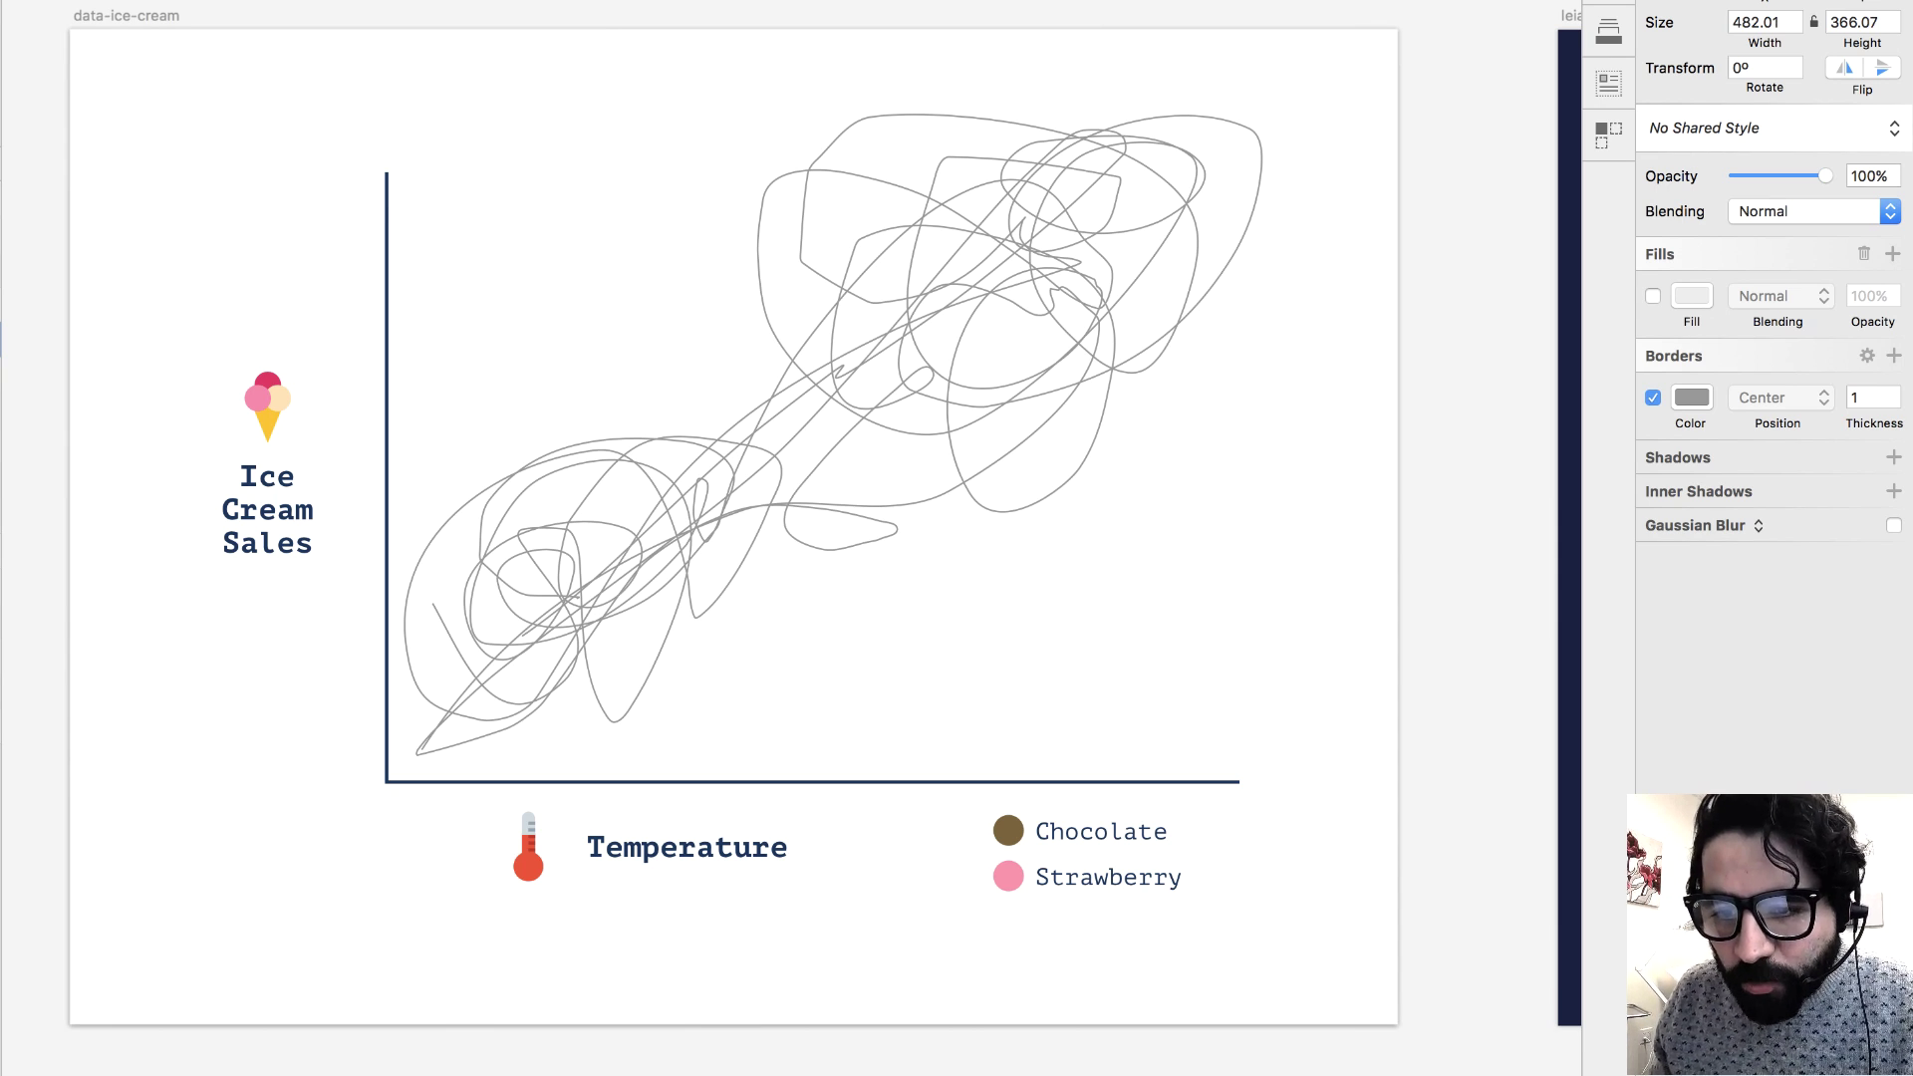
# Give one scribble a chocolate brown 7B6139 border of thickness 8.
pyautogui.click(1701, 398)
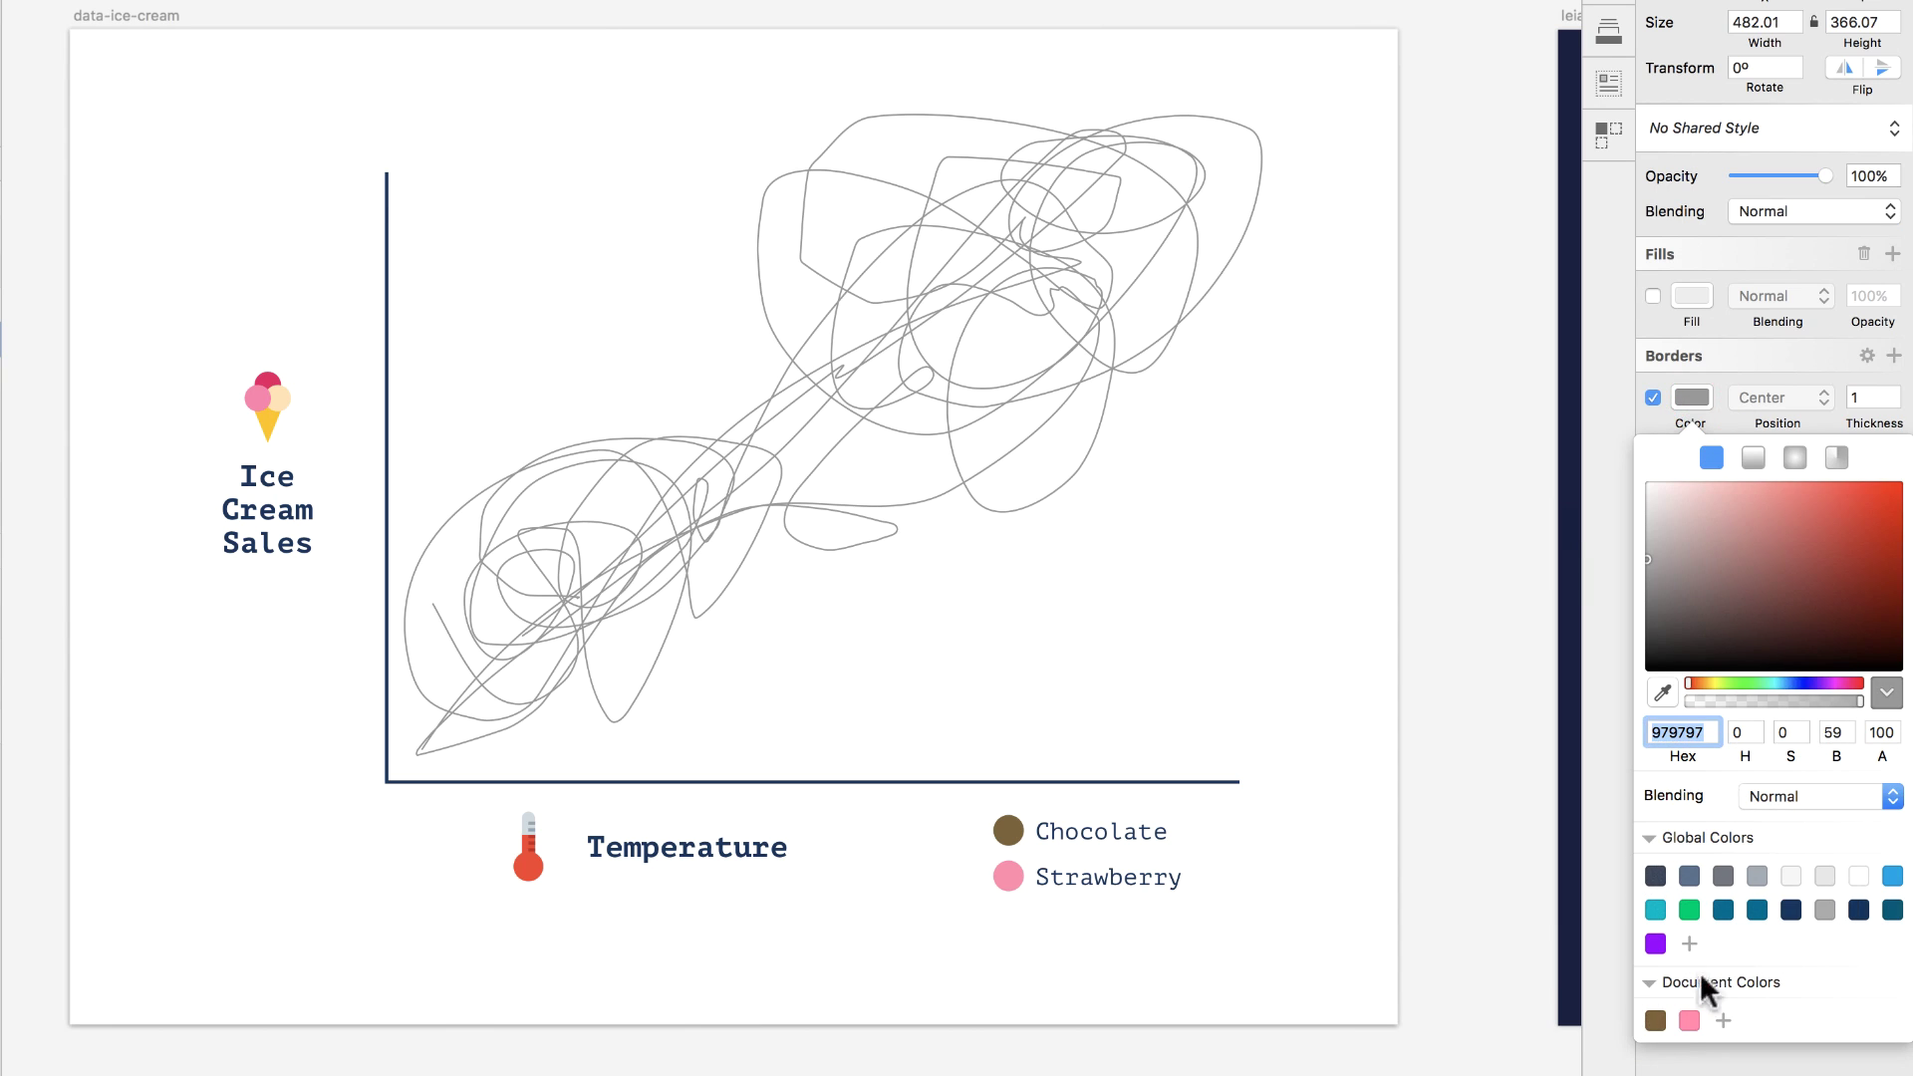
pyautogui.click(1655, 1020)
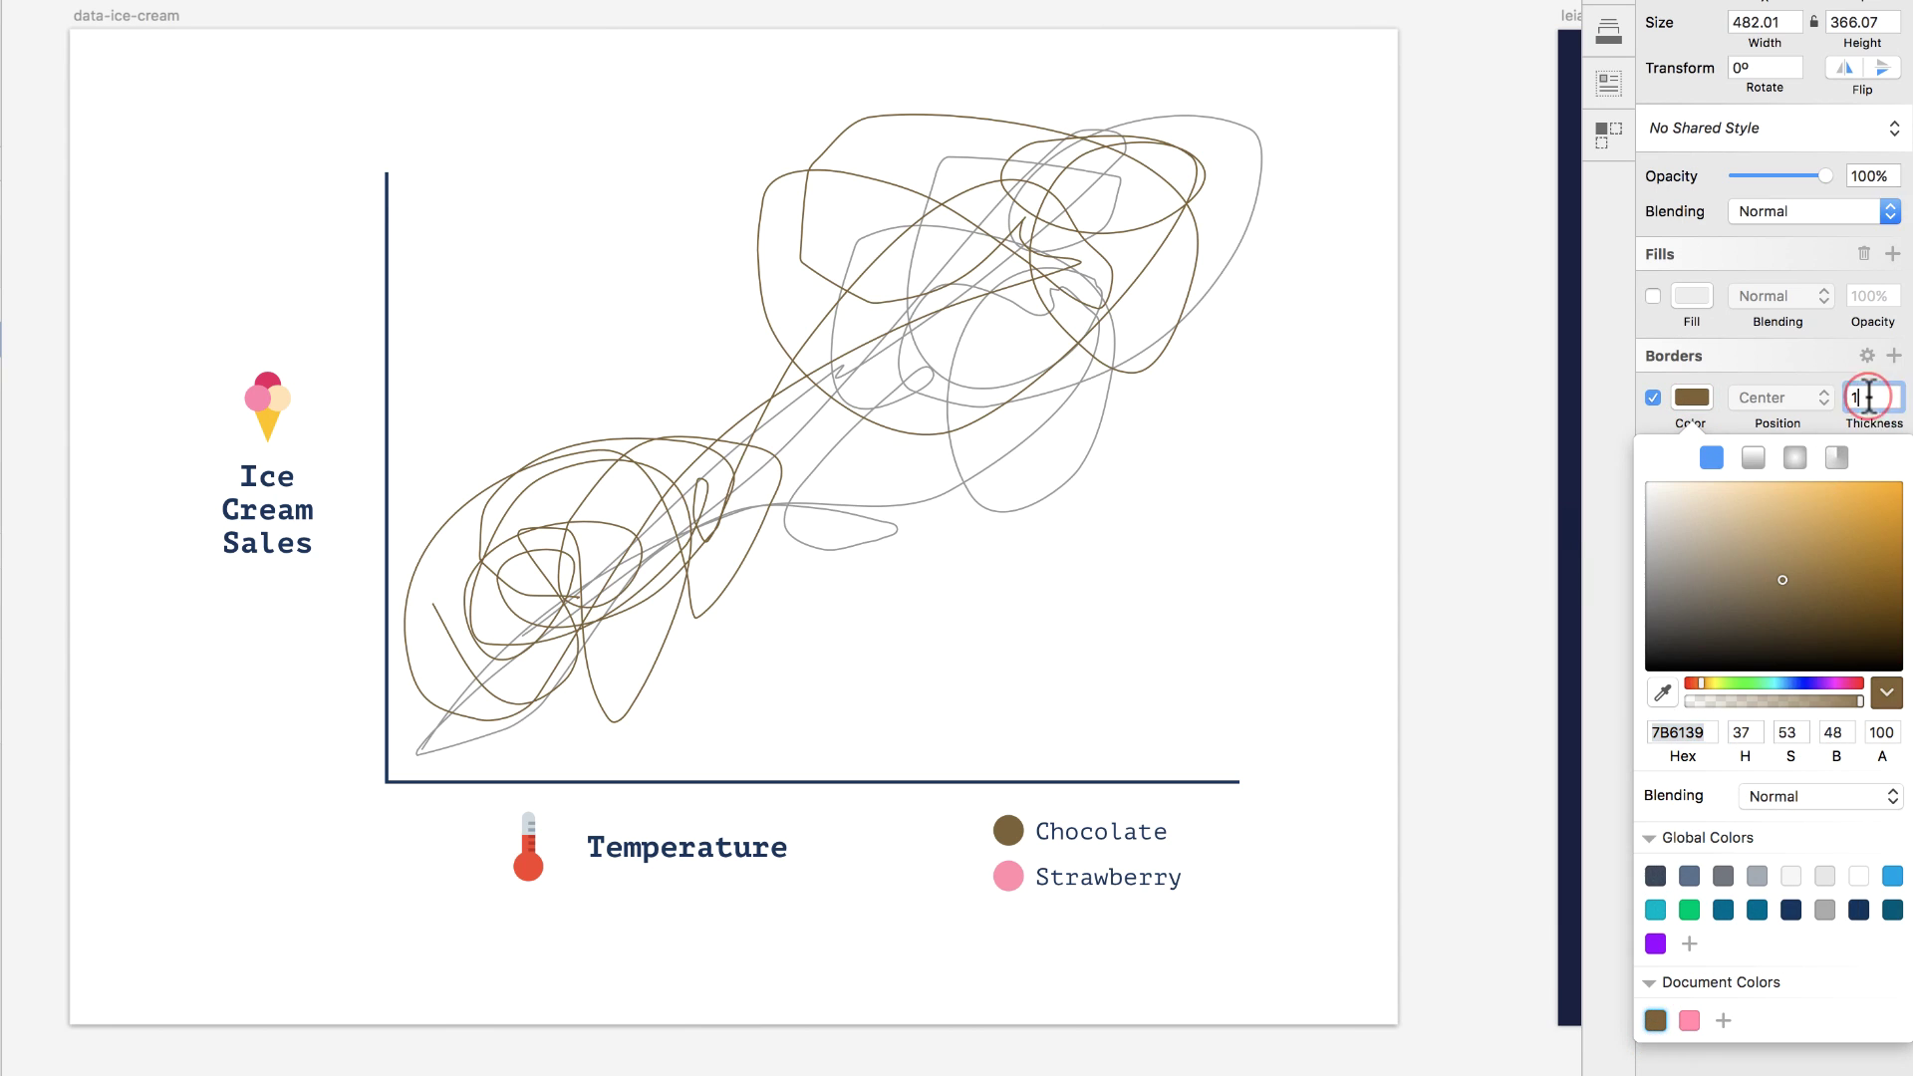
pyautogui.press('Return')
pyautogui.press('Down')
pyautogui.press('Down')
pyautogui.press('Down')
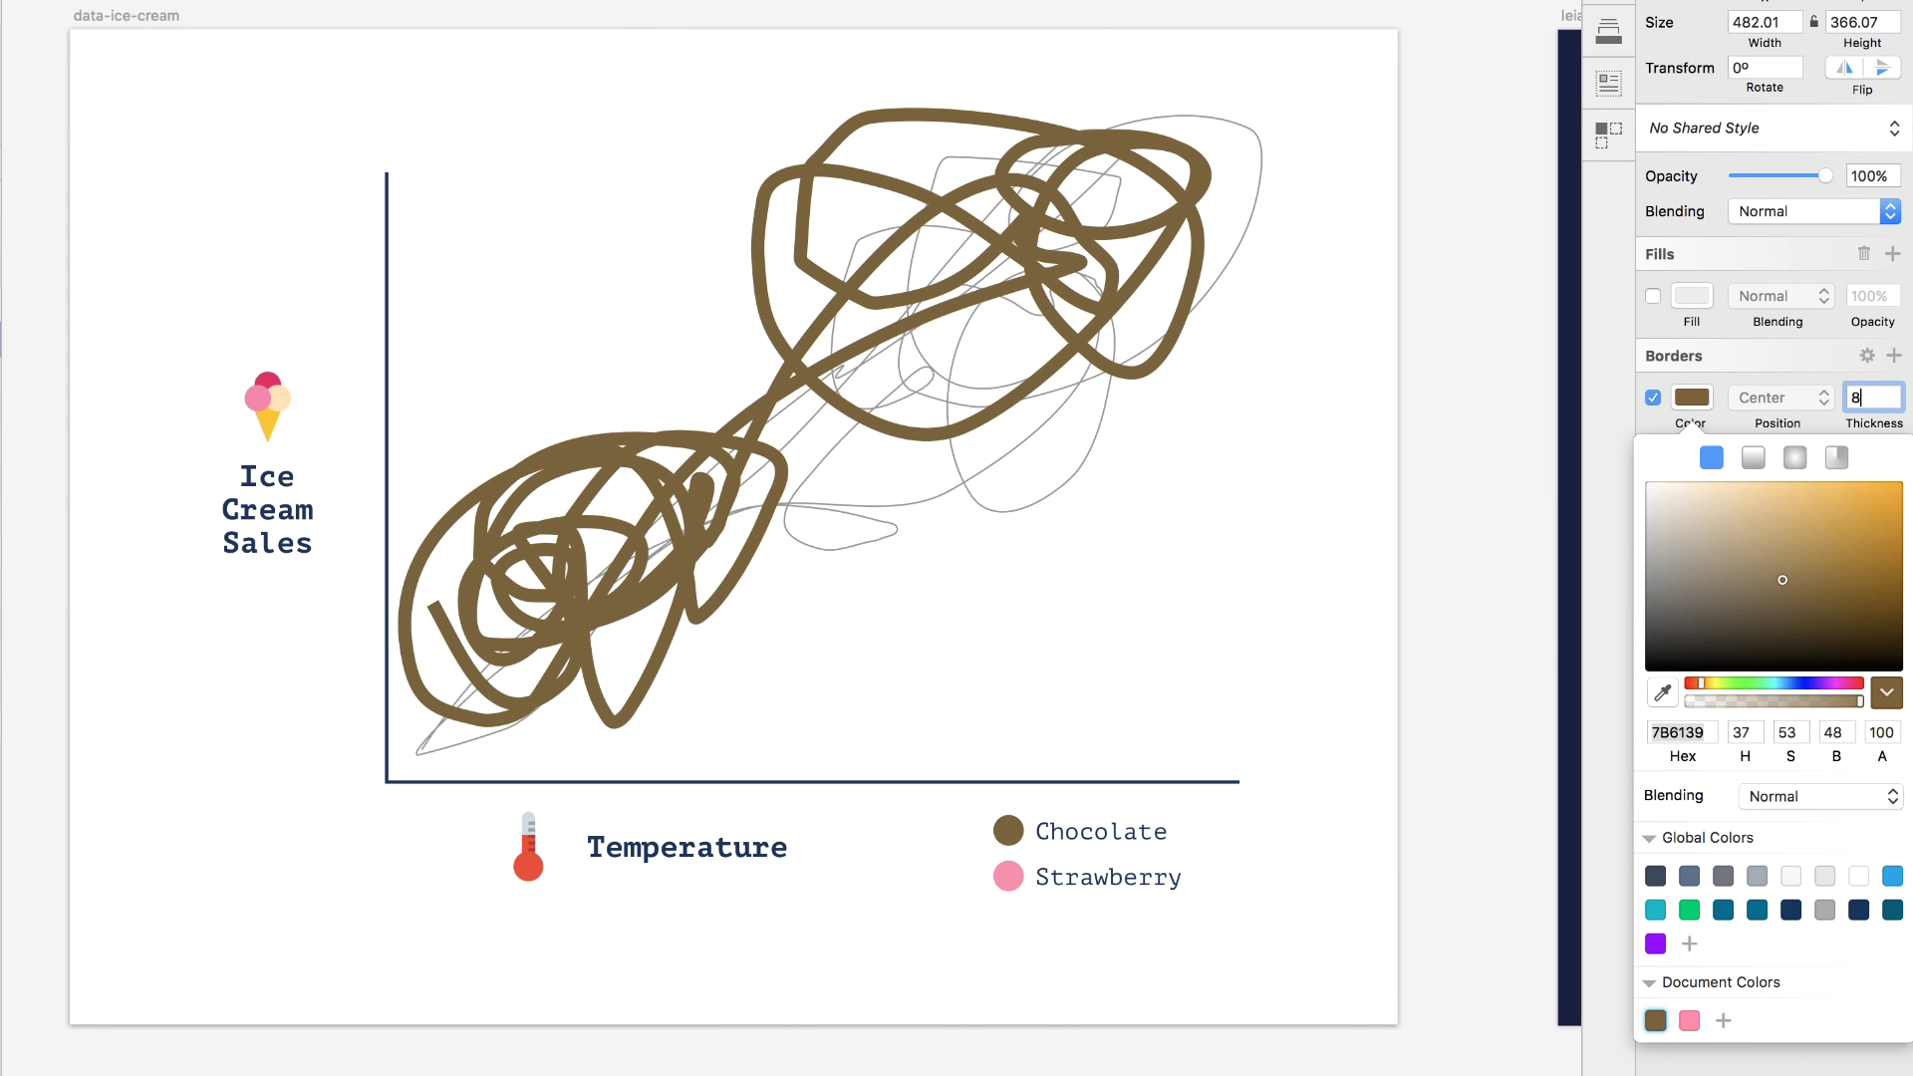
pyautogui.click(1766, 428)
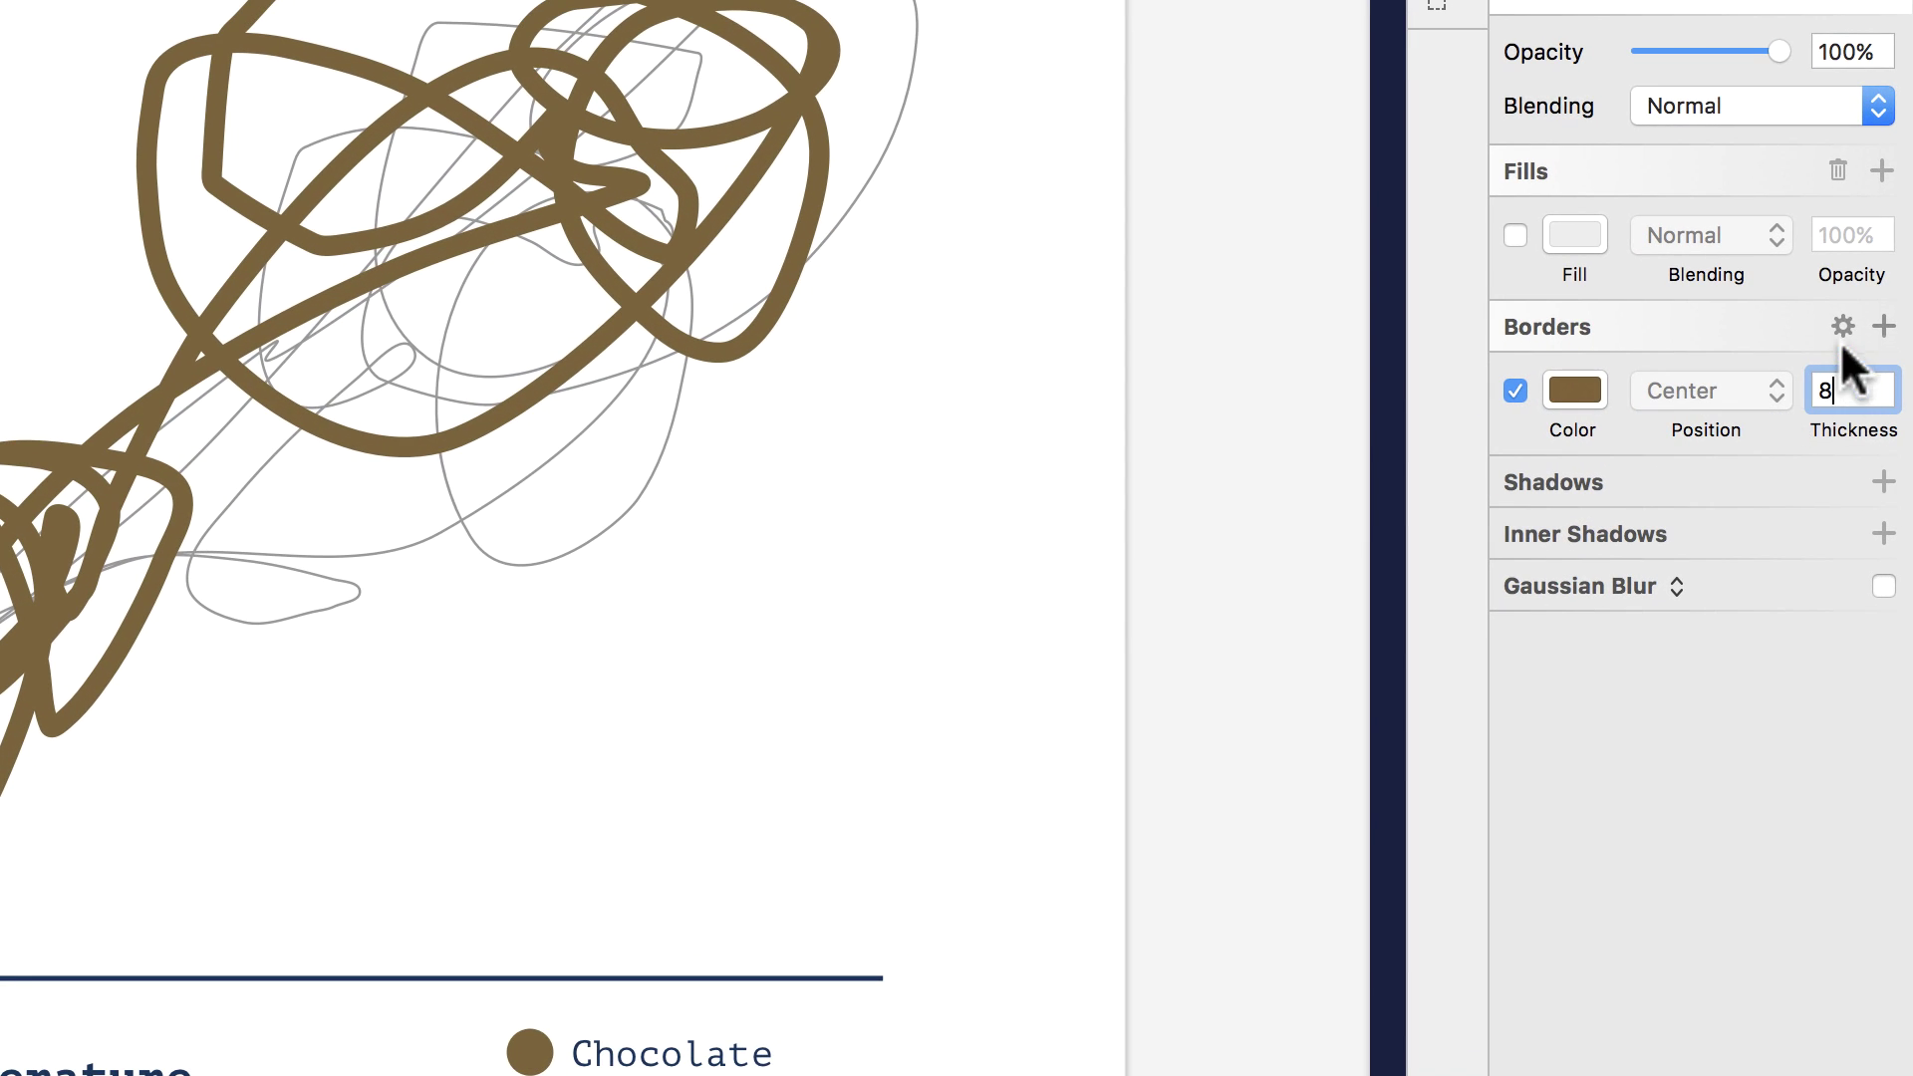
# Set its border to round ends and joins, dash 1 and gap 100.
pyautogui.click(1842, 327)
pyautogui.click(1622, 420)
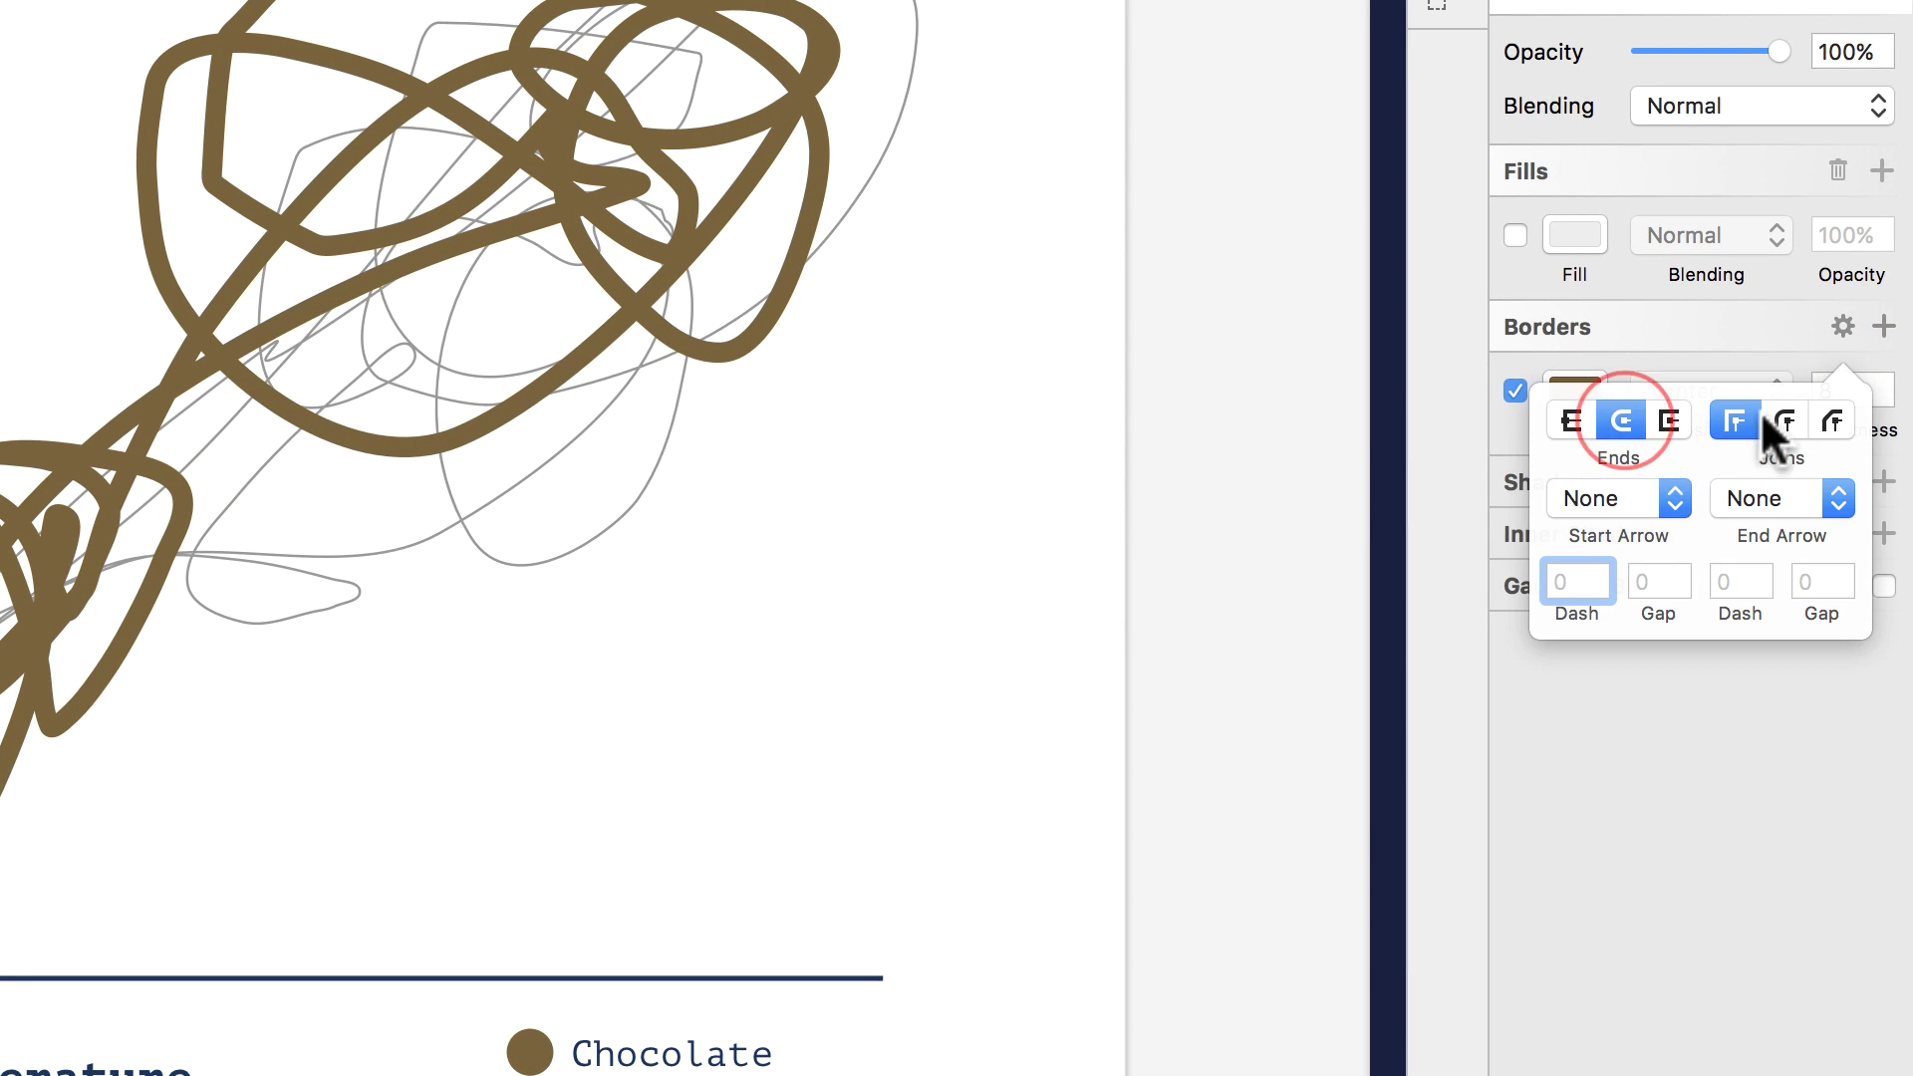
pyautogui.click(1784, 420)
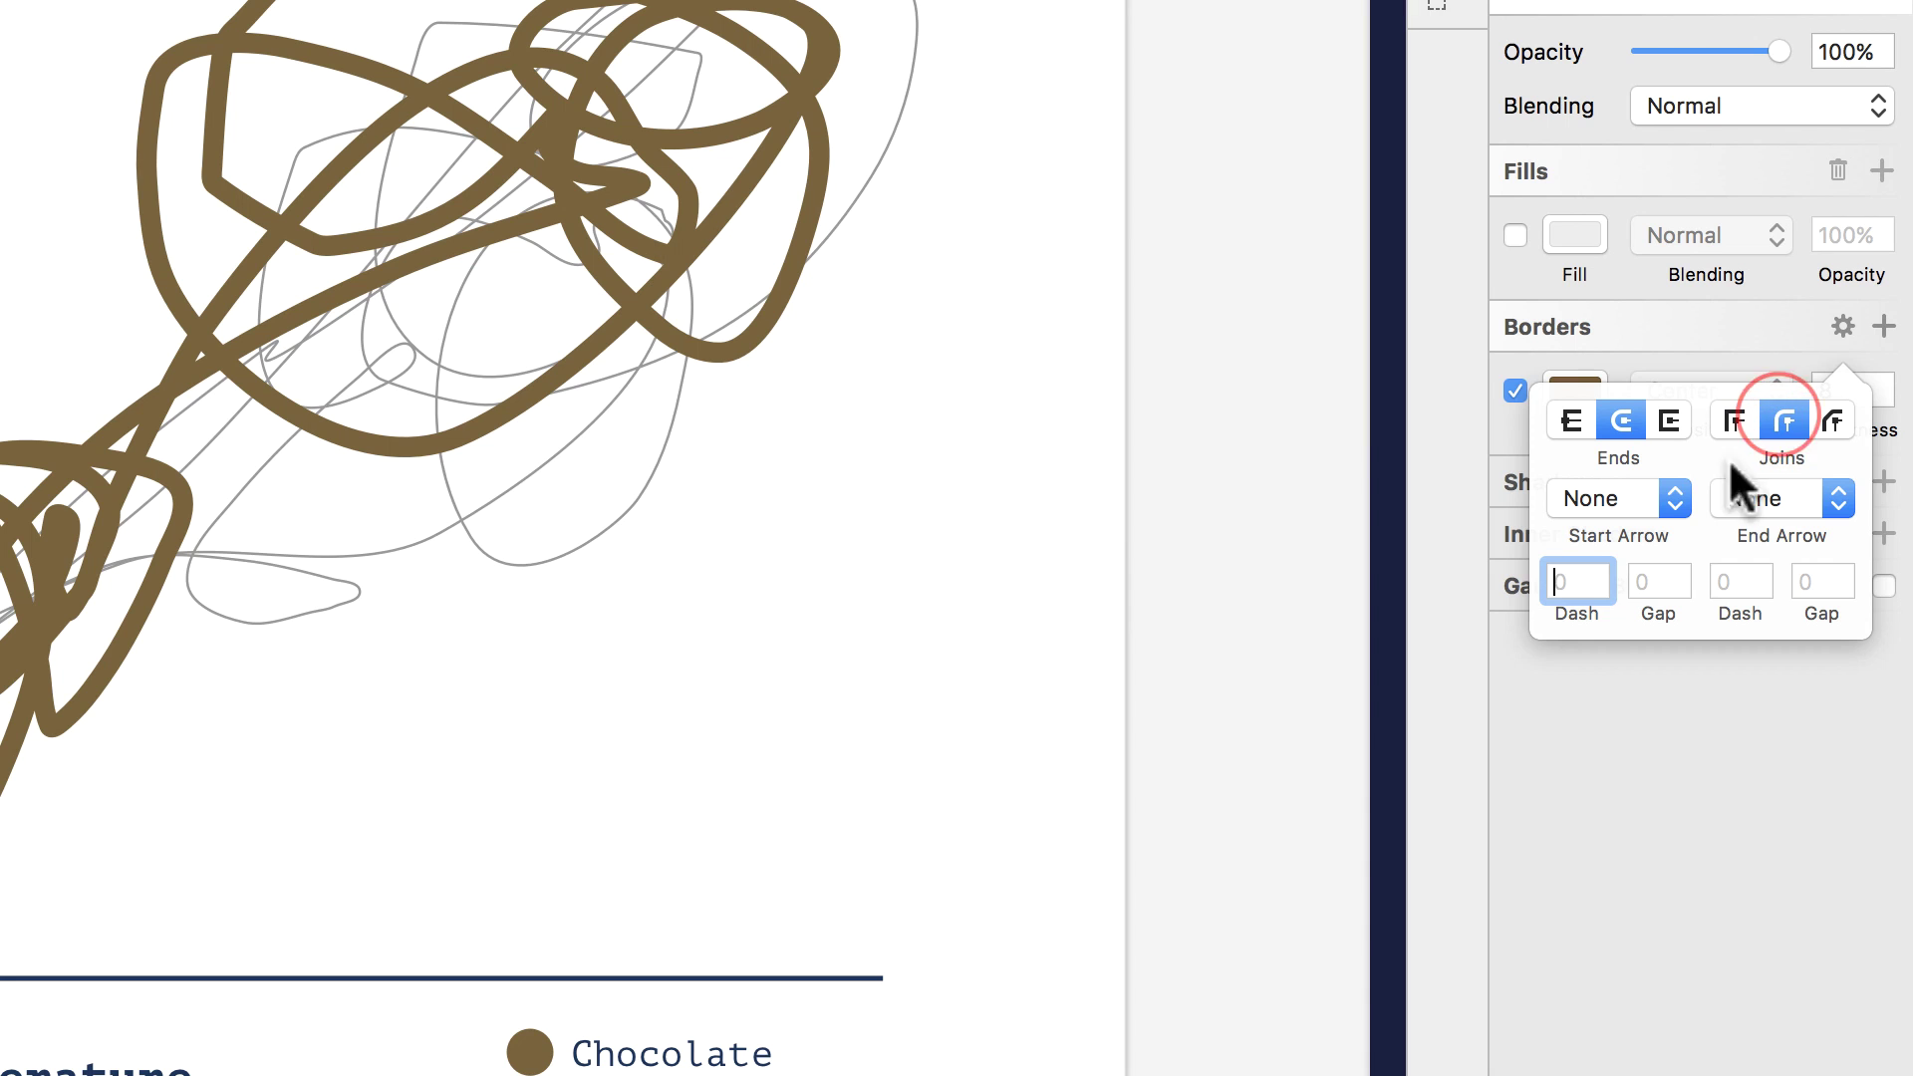
pyautogui.click(1648, 588)
pyautogui.write('100')
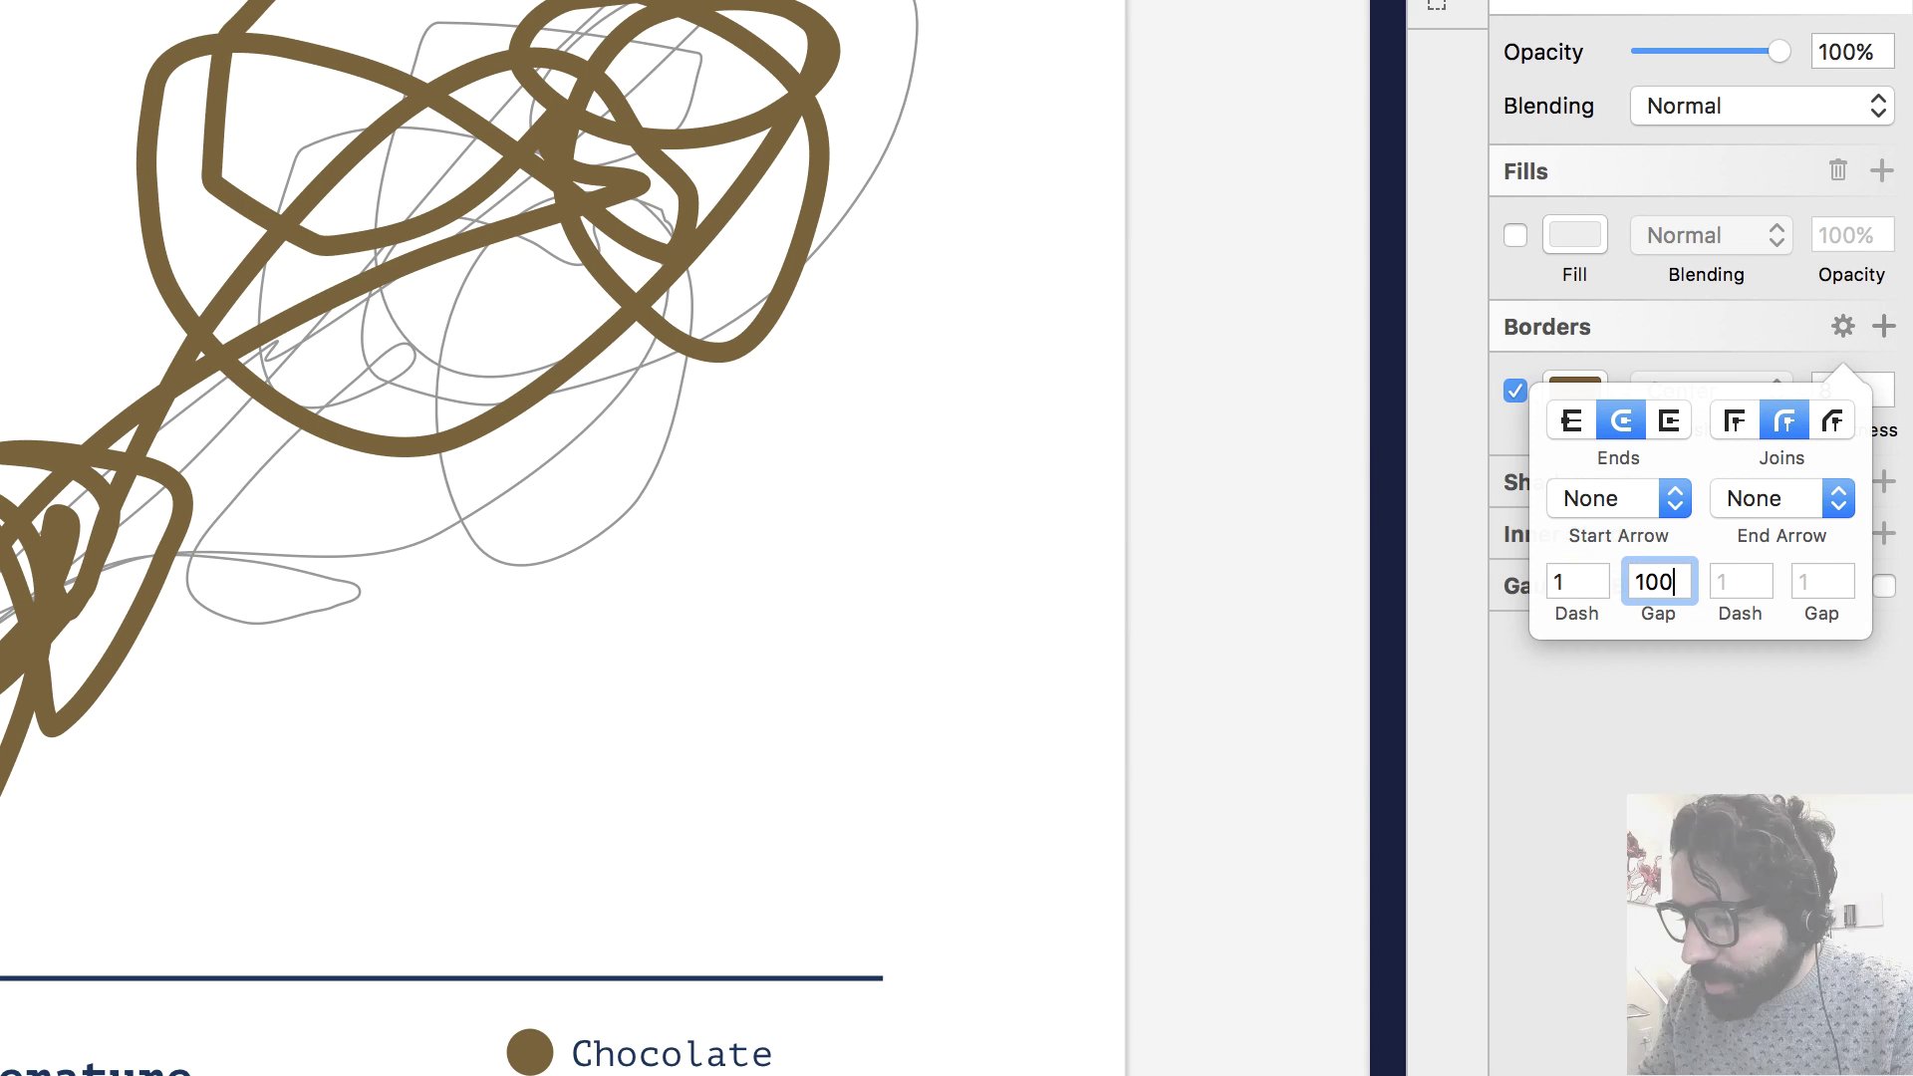
pyautogui.press('Return')
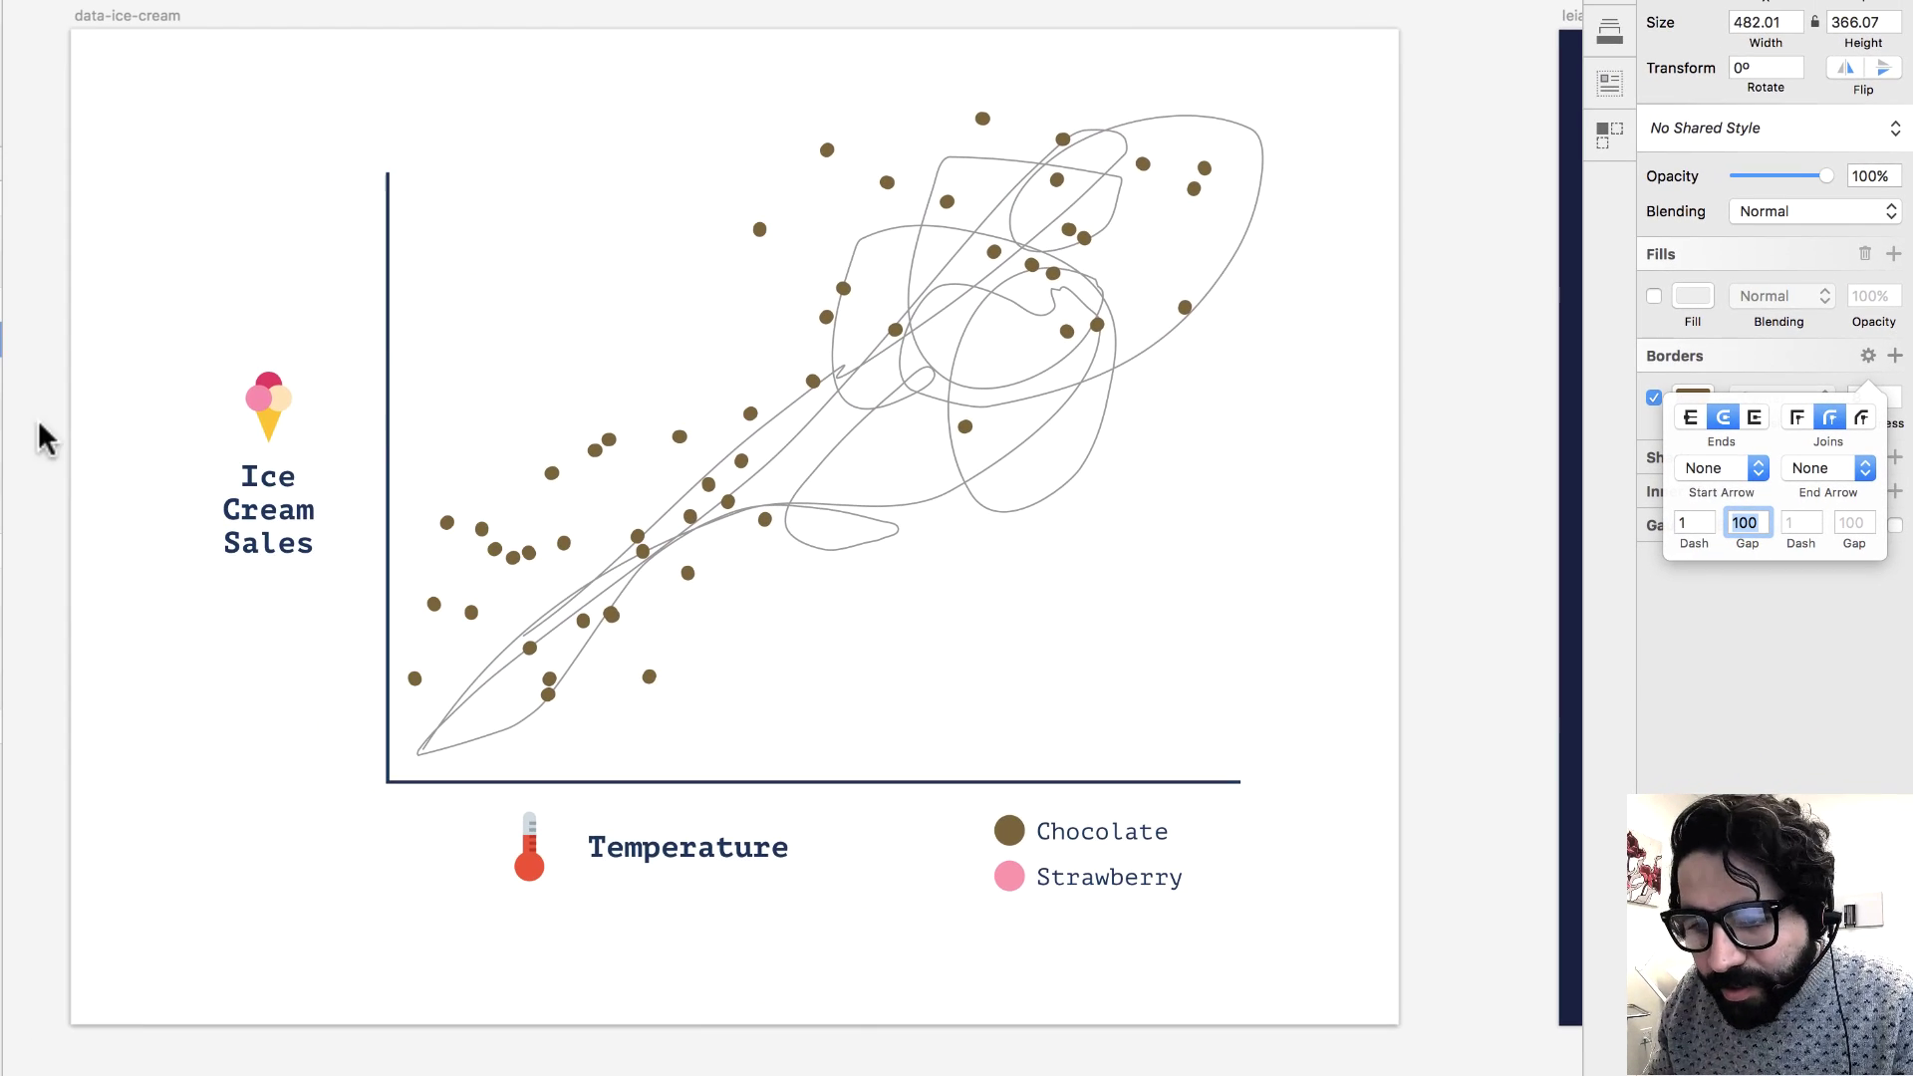
# Give the grey scribble a Strawberry pink FF8AAB border of thickness 8.
pyautogui.press('Escape')
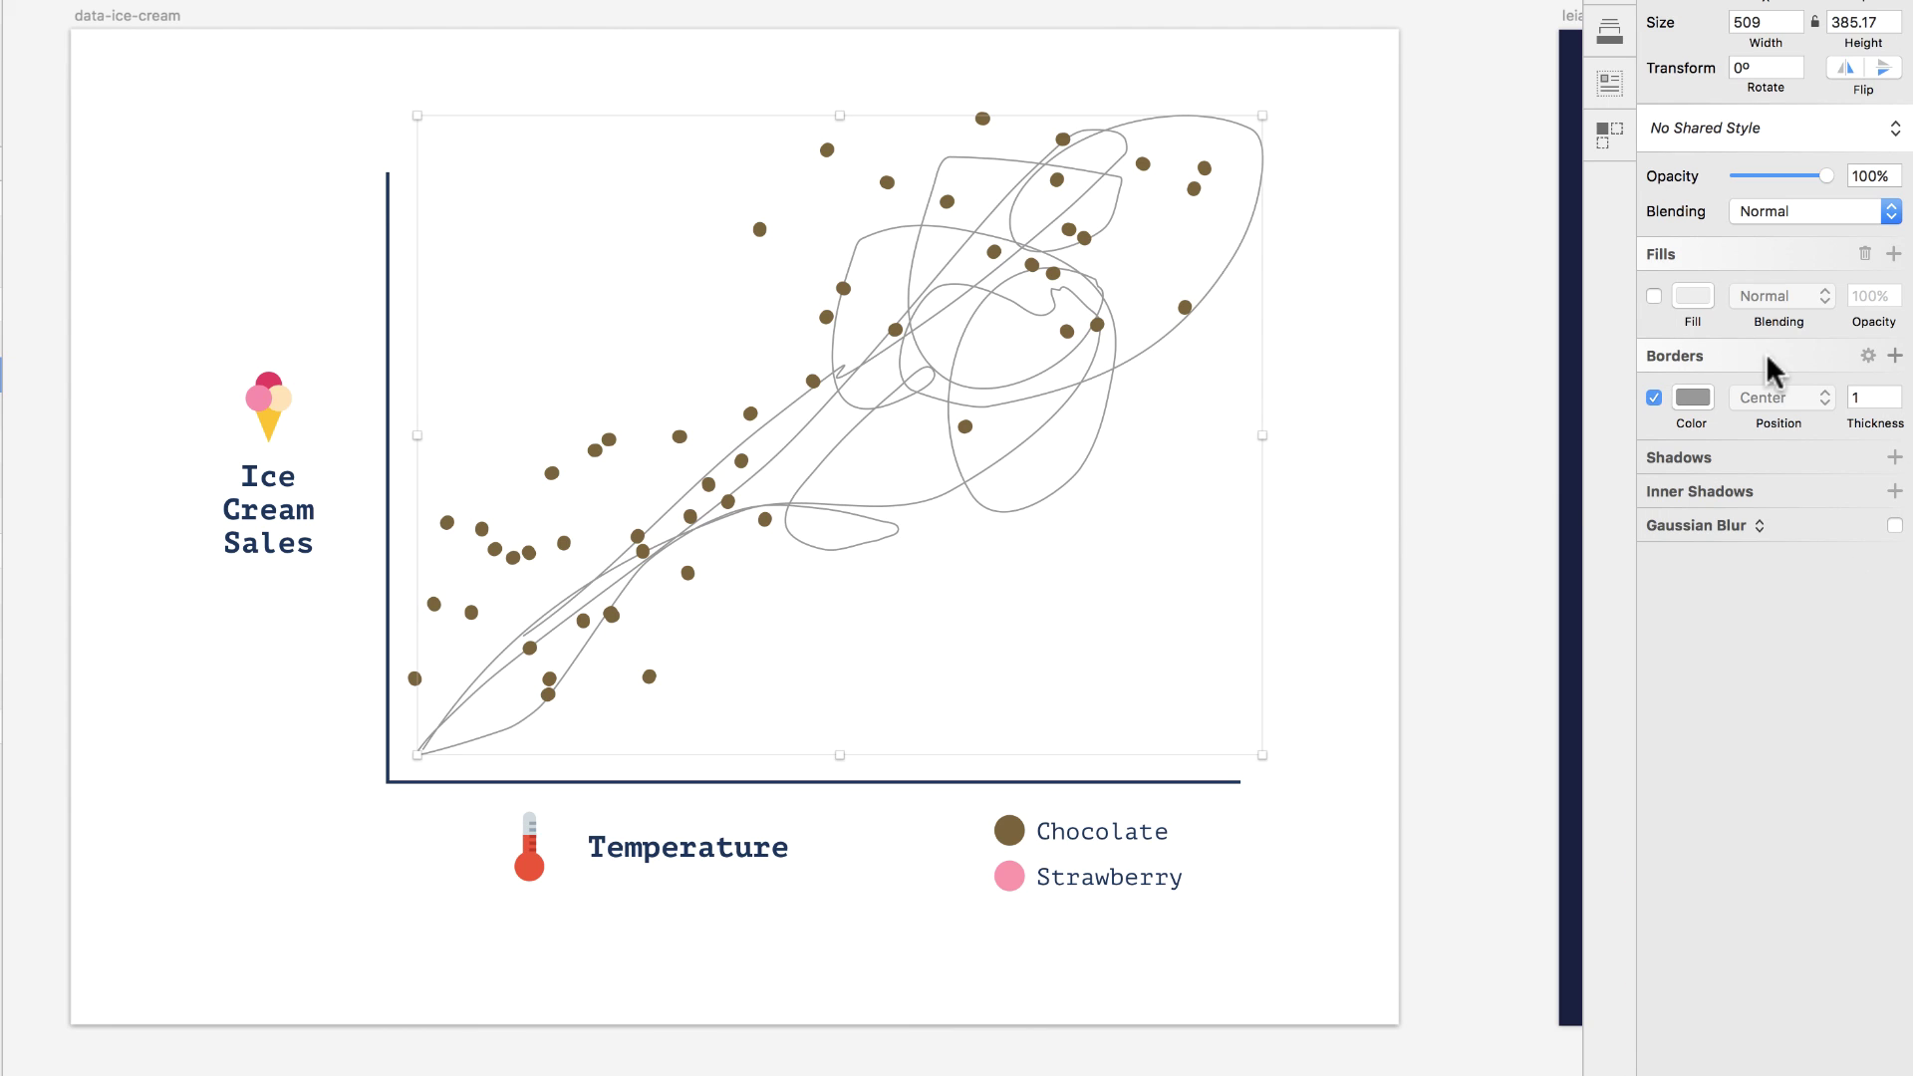
pyautogui.click(1694, 404)
pyautogui.click(1692, 1020)
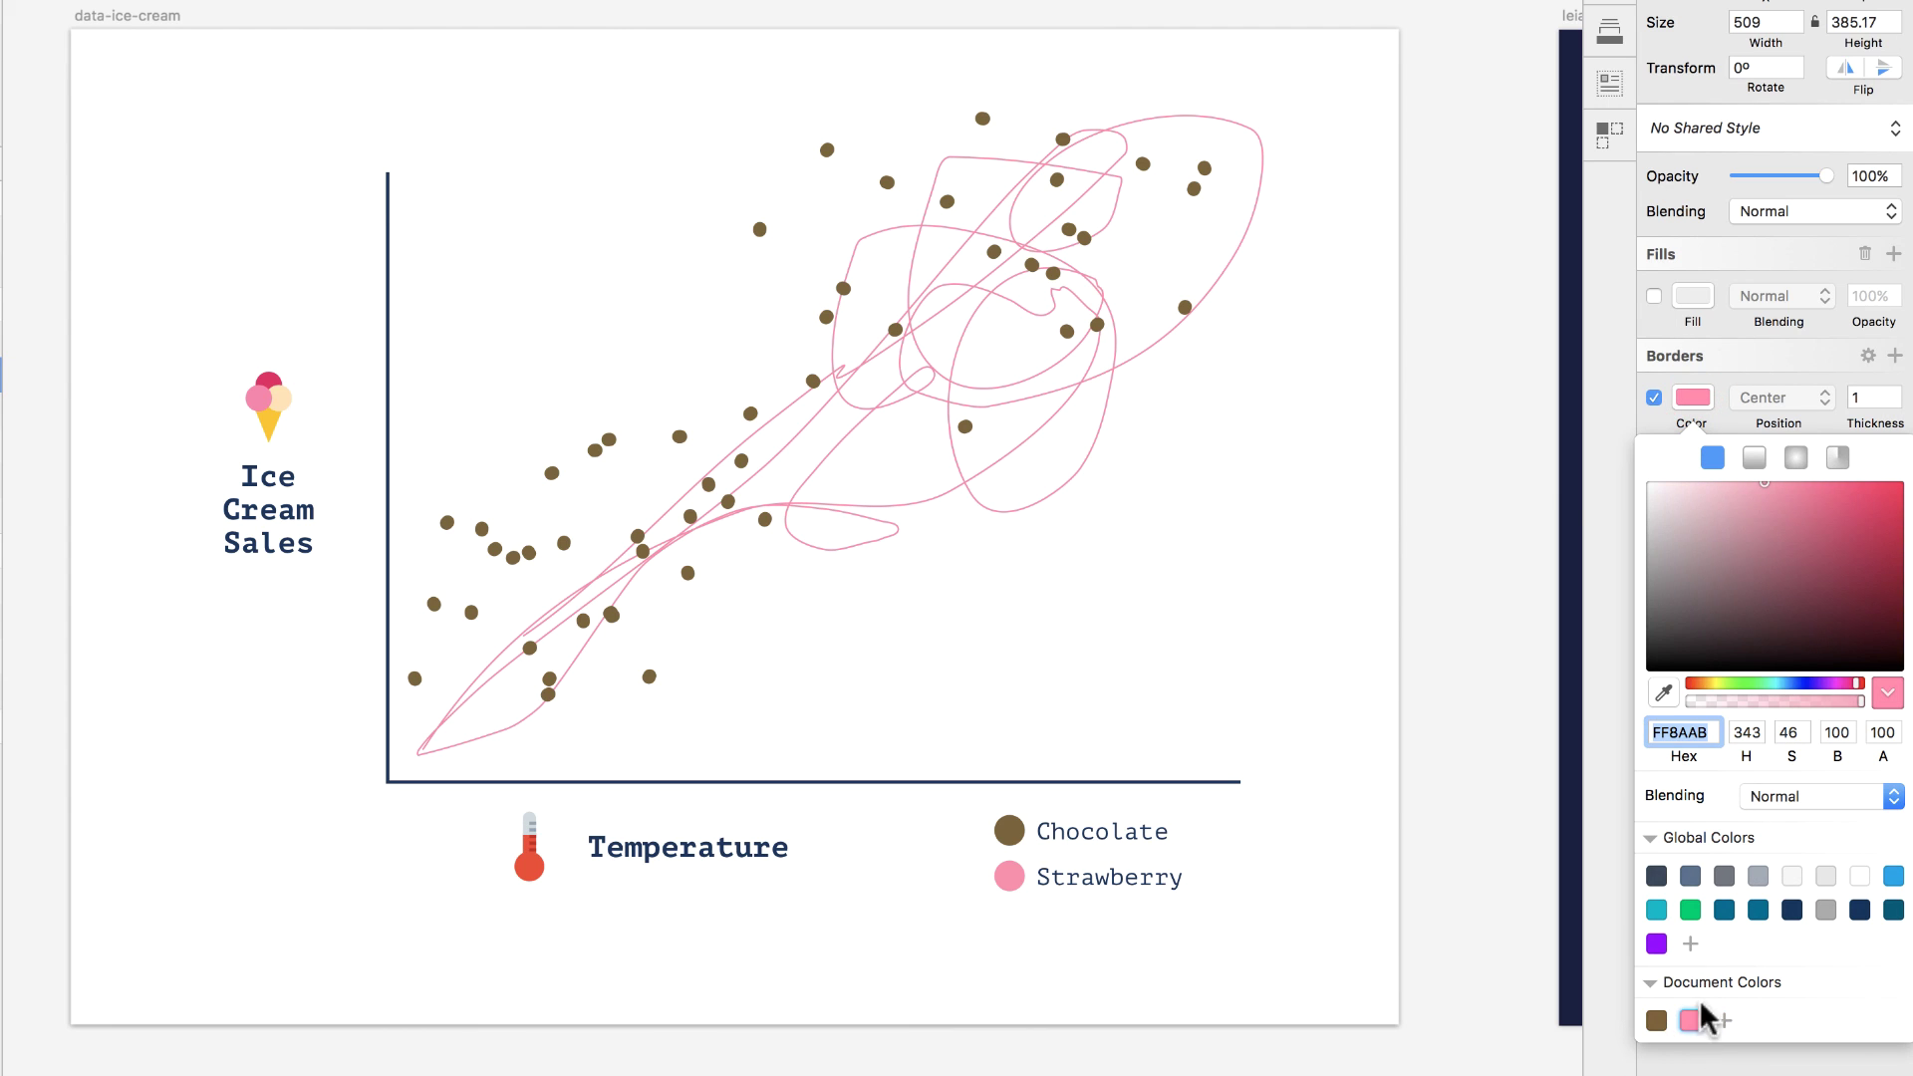
pyautogui.write('8')
pyautogui.press('Return')
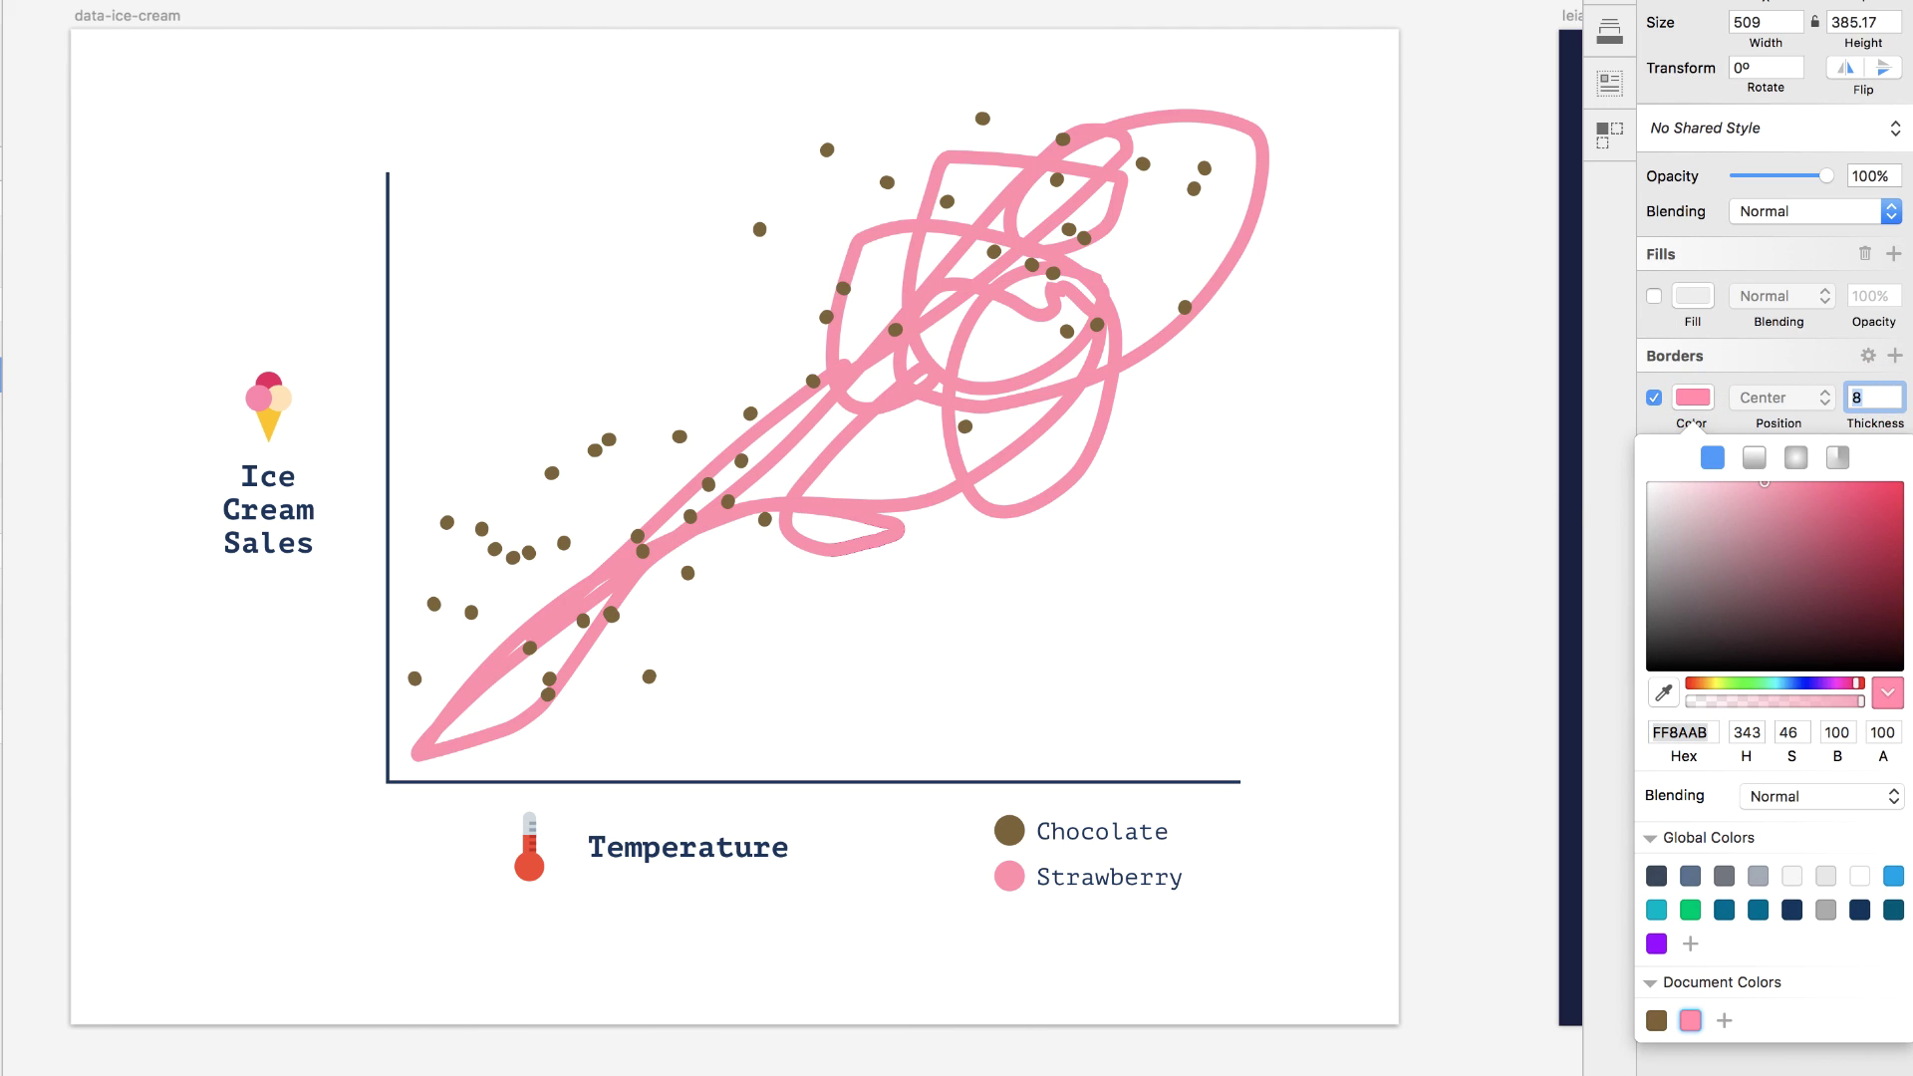
pyautogui.click(1715, 410)
# Make the pink border dash 1, gap 100 with round ends, then select the chart group.
pyautogui.click(1870, 357)
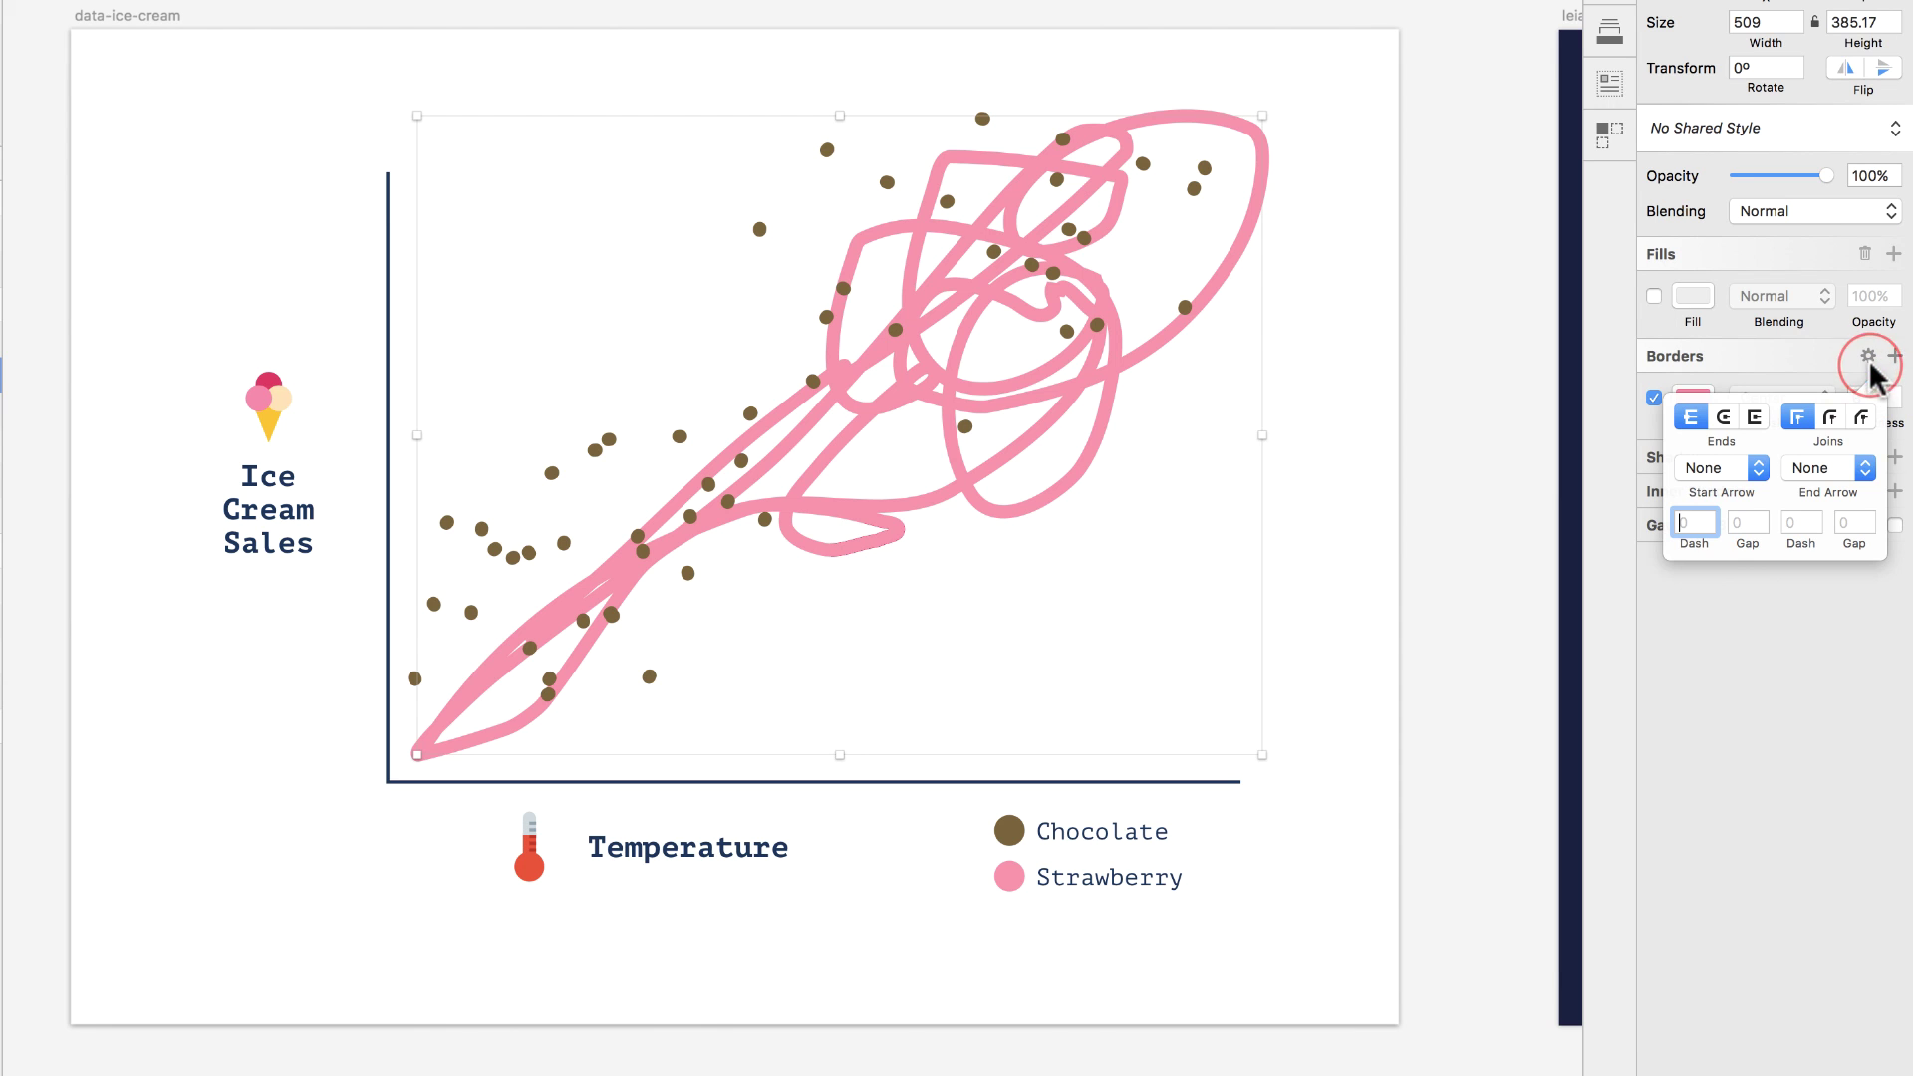
pyautogui.click(1749, 523)
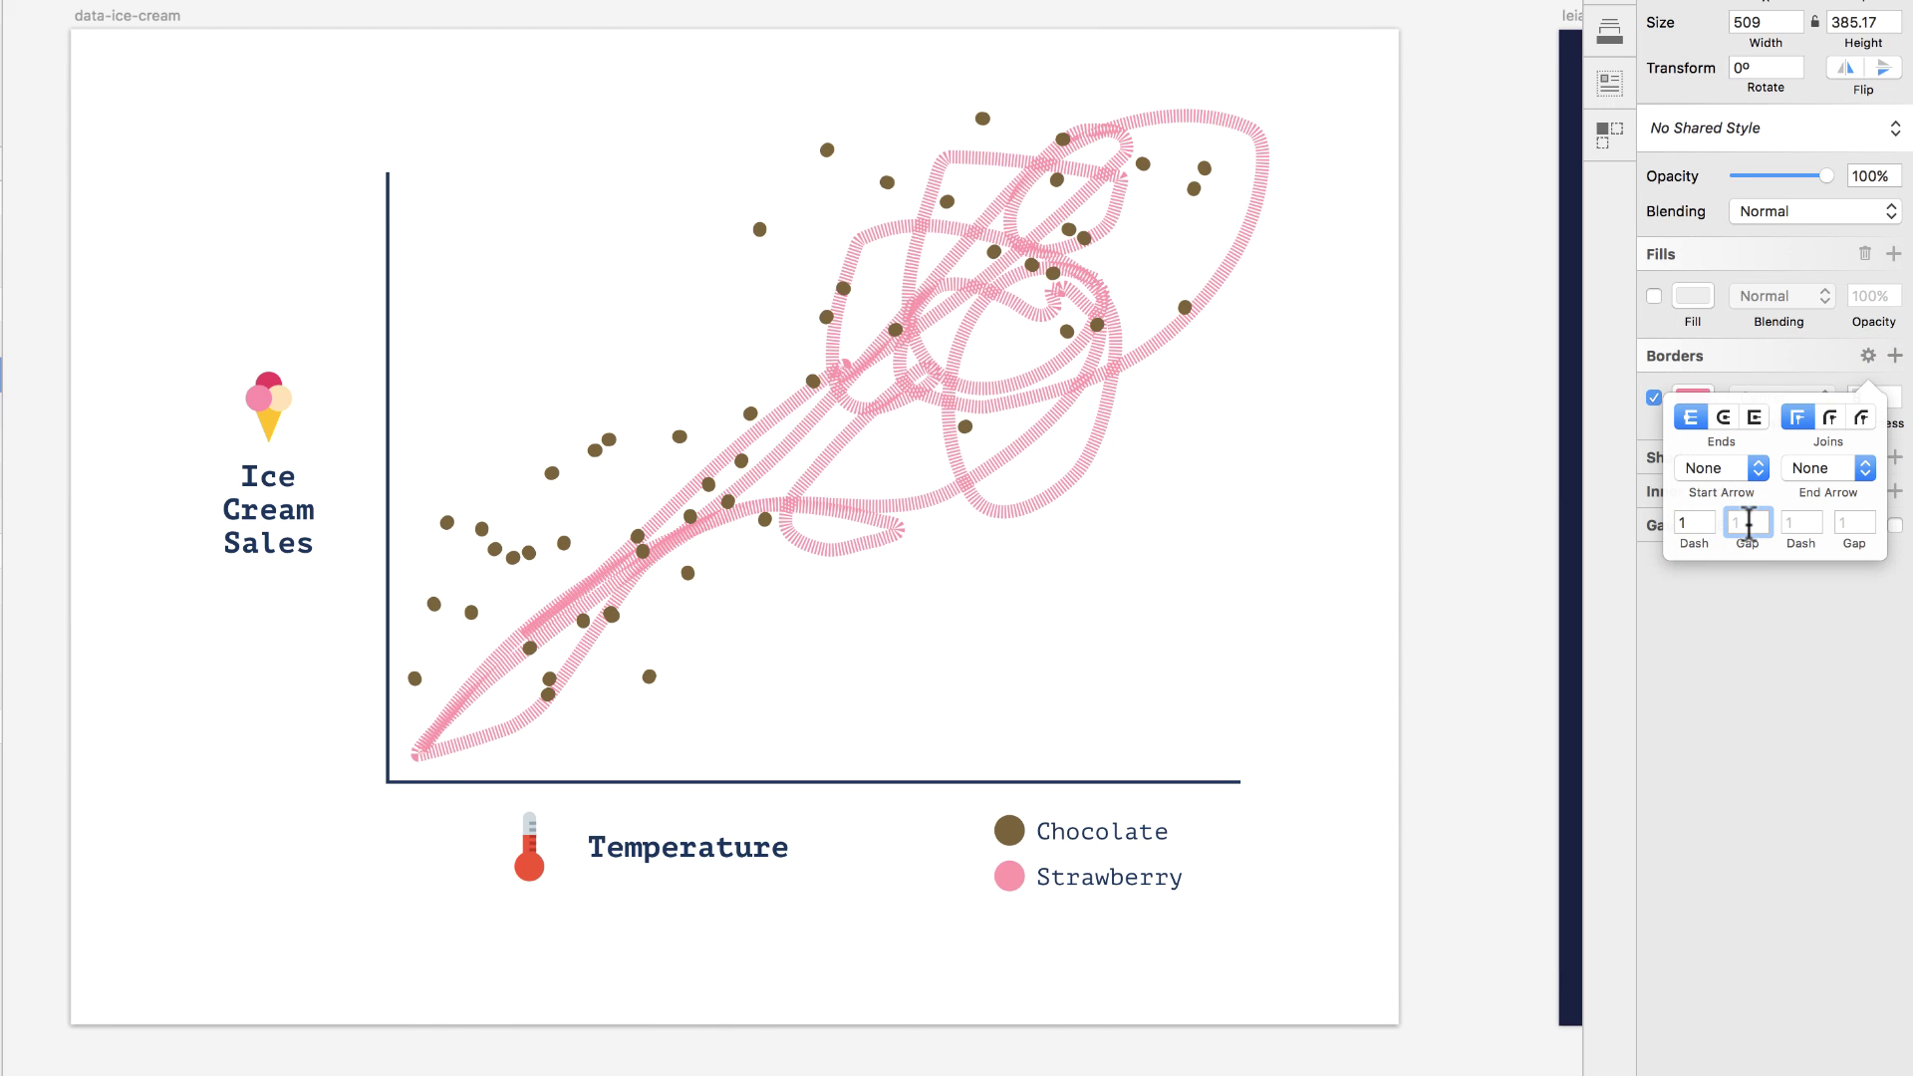
pyautogui.press('Return')
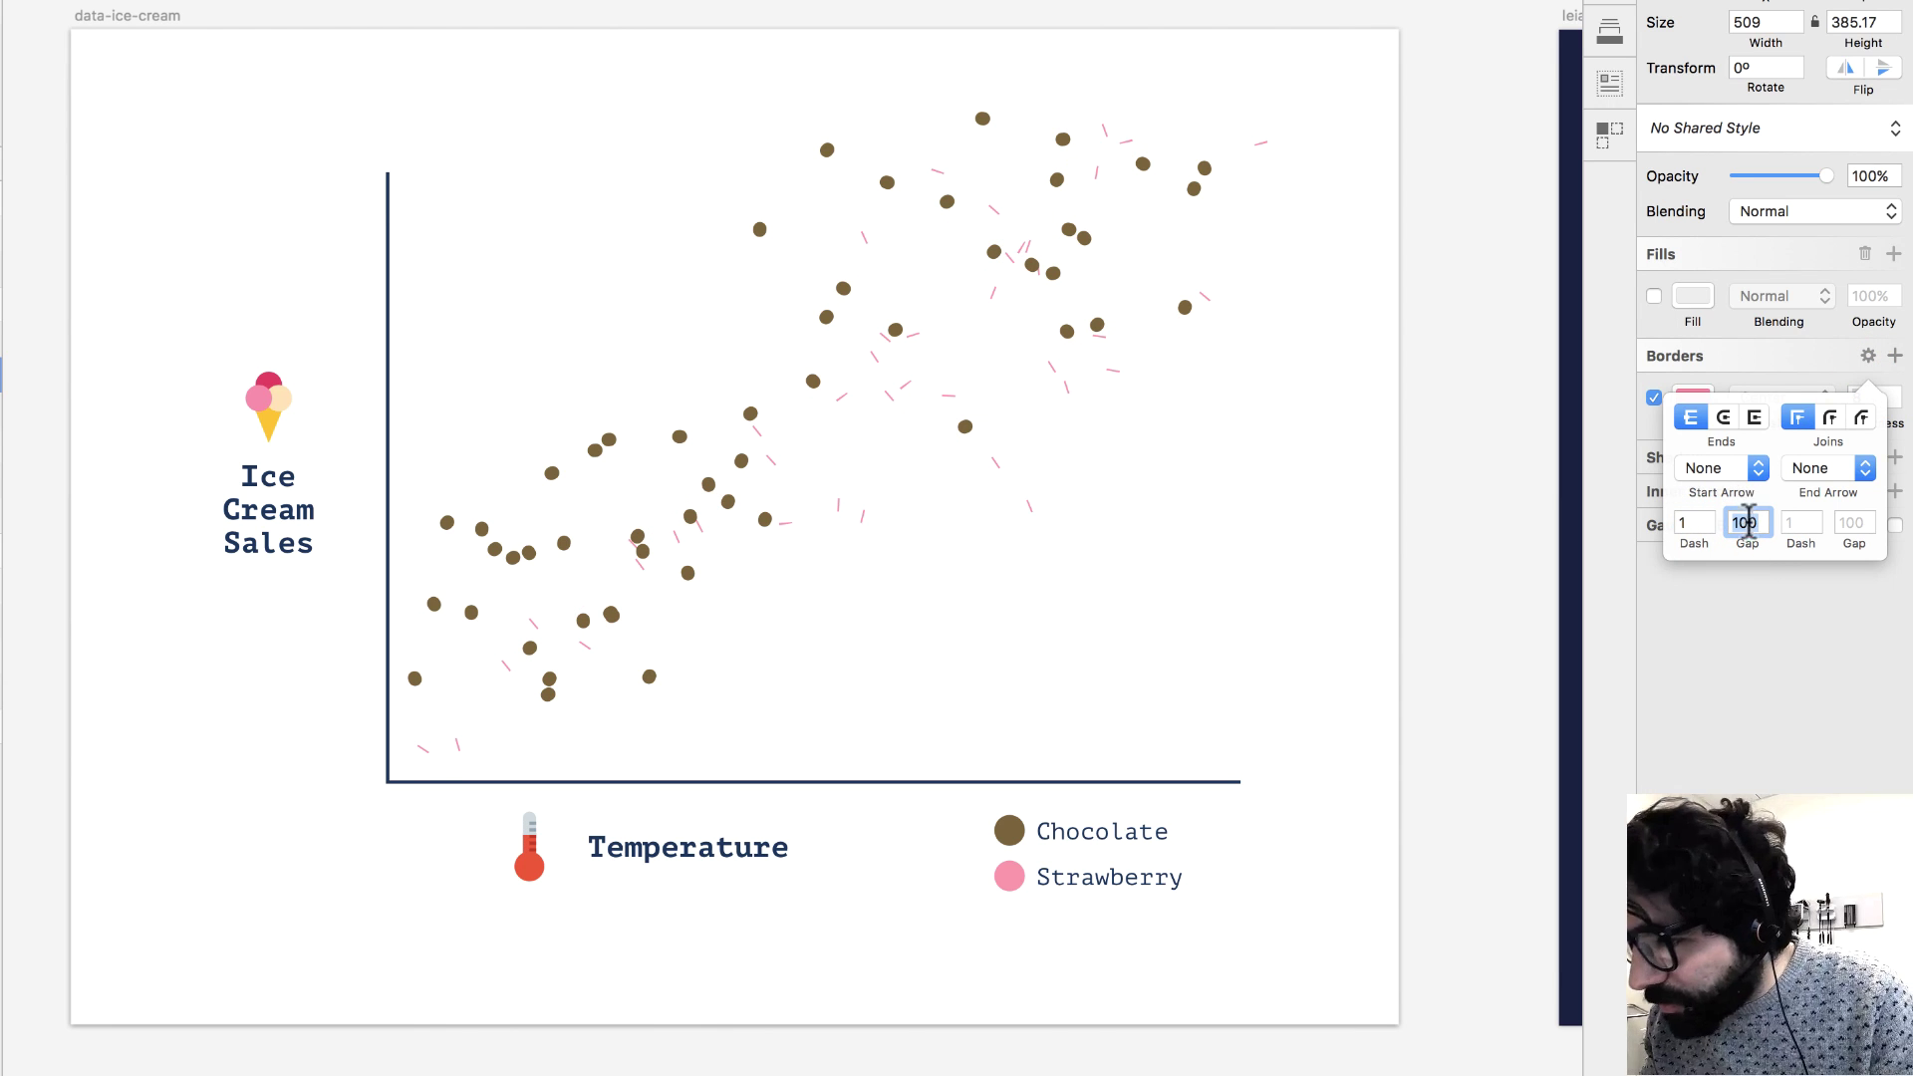
pyautogui.click(1725, 419)
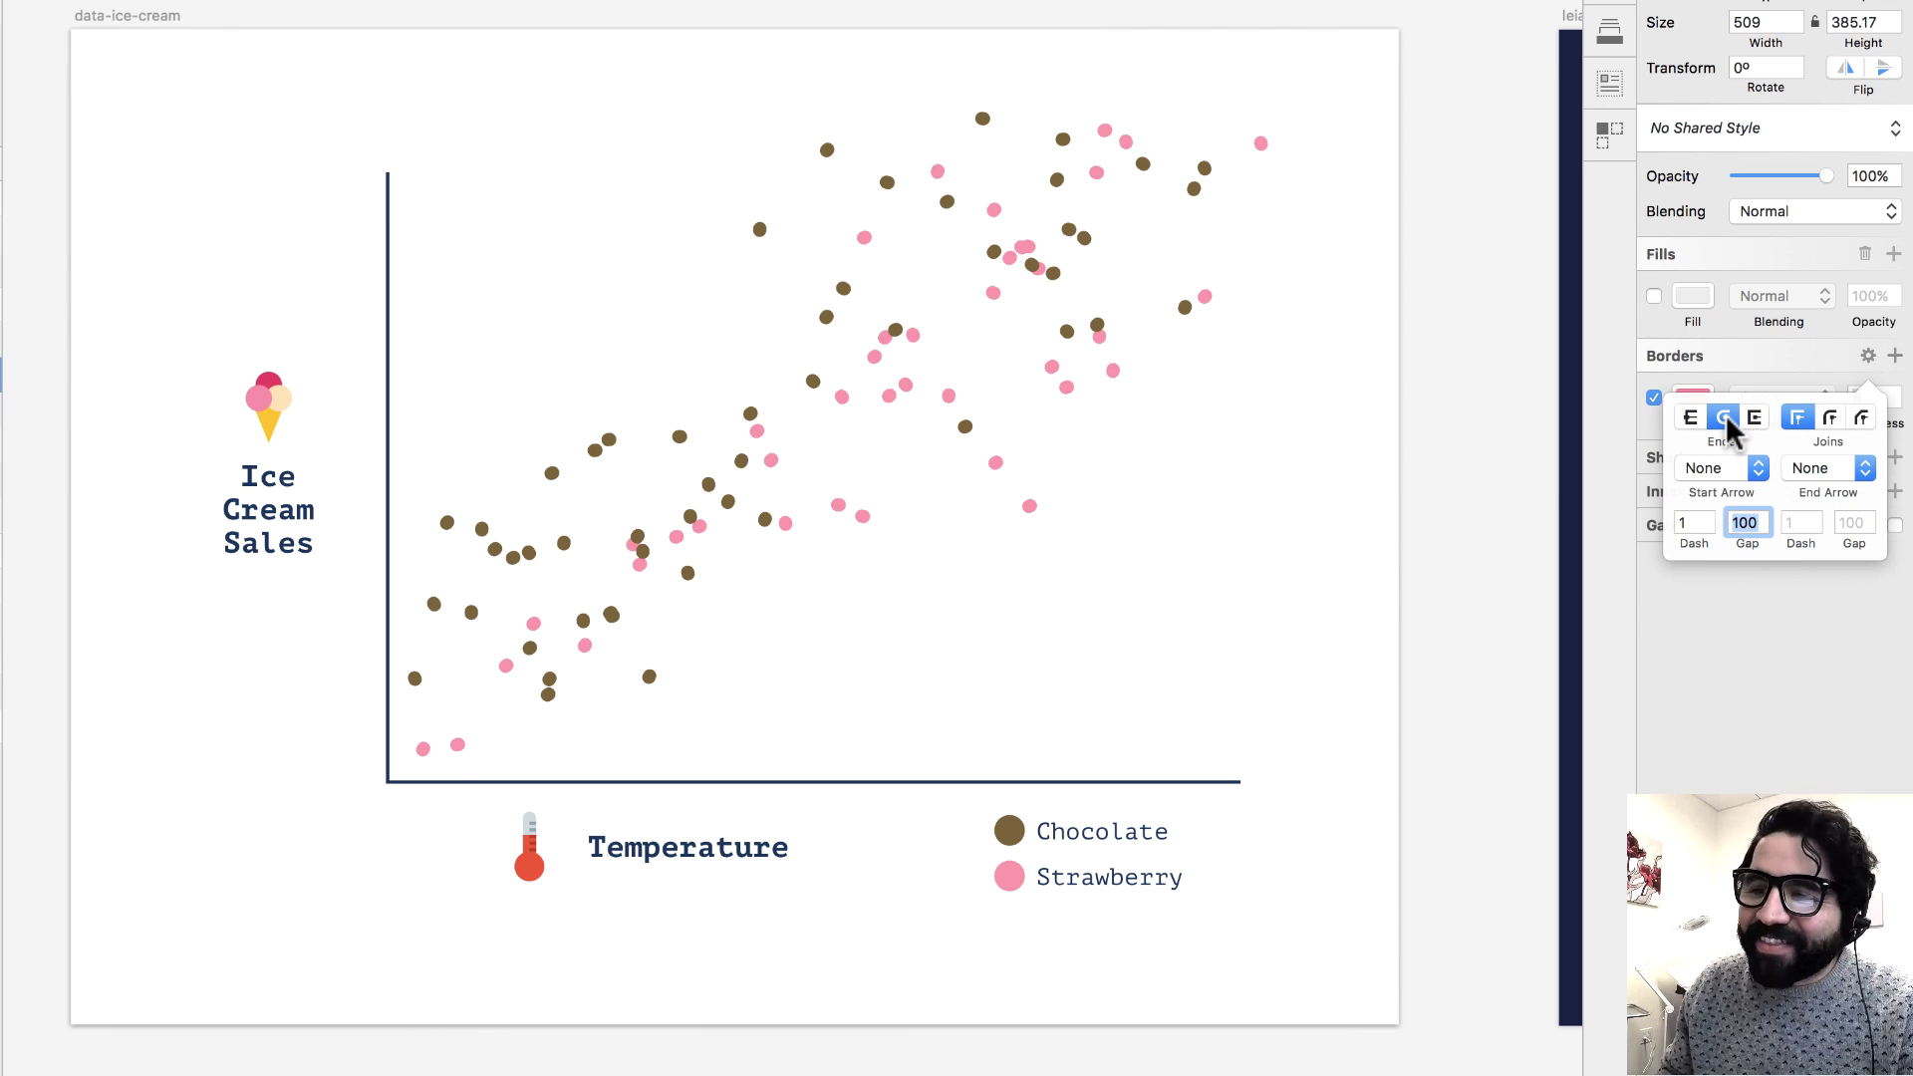
pyautogui.click(258, 199)
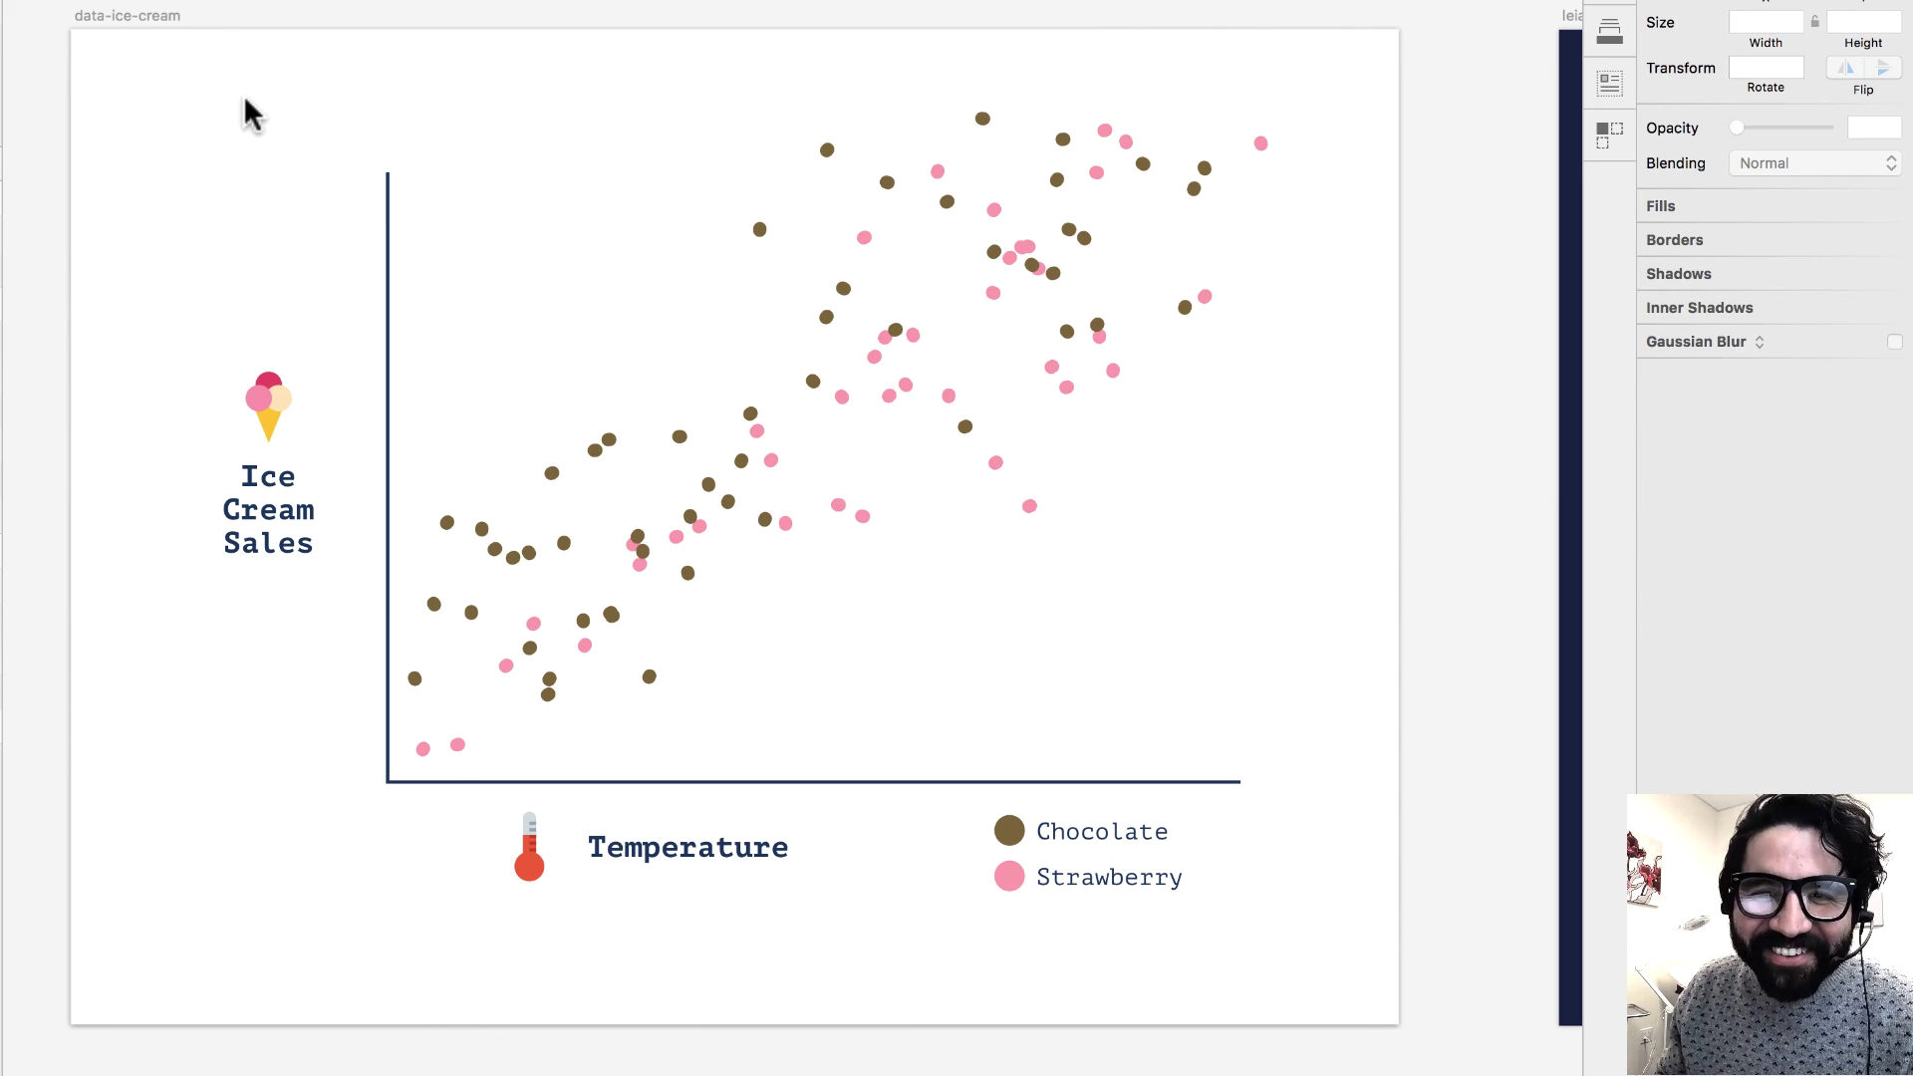
pyautogui.moveTo(922, 40); pyautogui.dragTo(1216, 422)
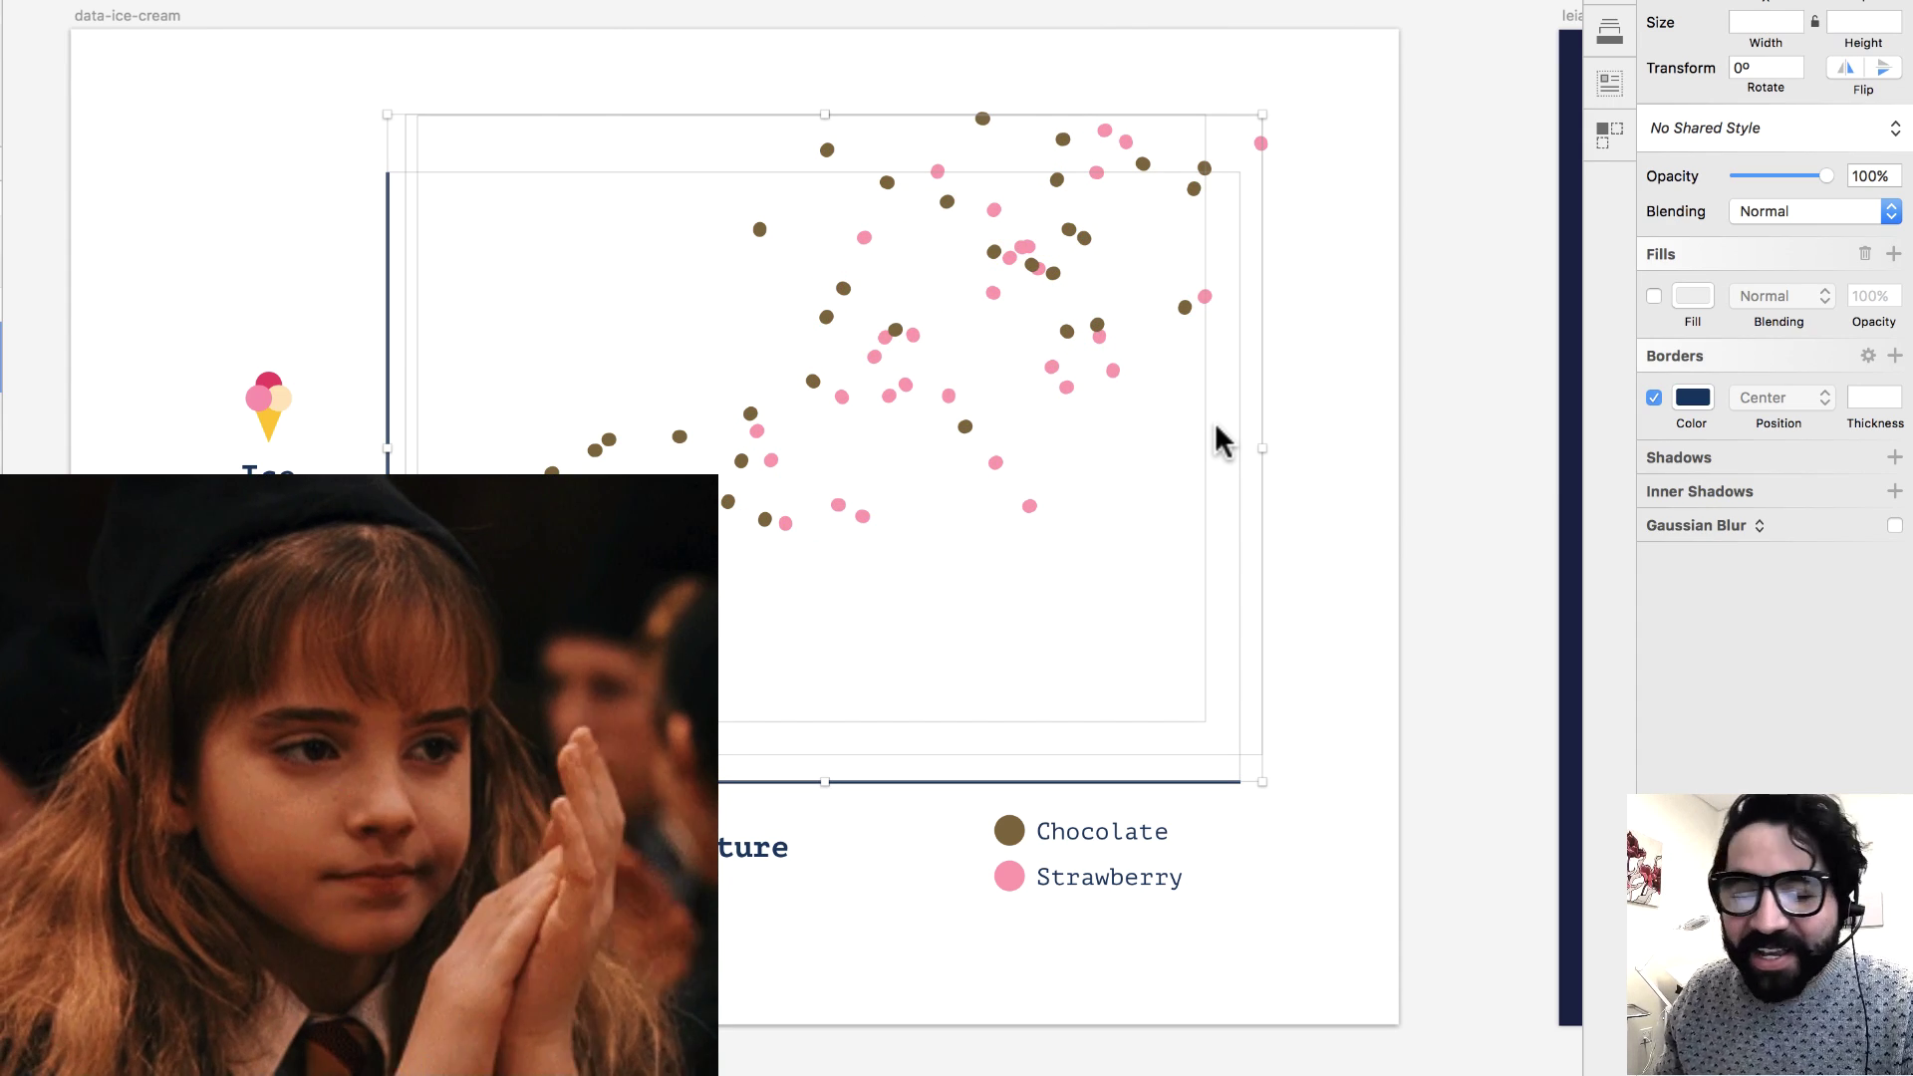
# Move to the leia artboard and draw a long looping scribble across its dark background.
pyautogui.hscroll(10, 1216, 429)
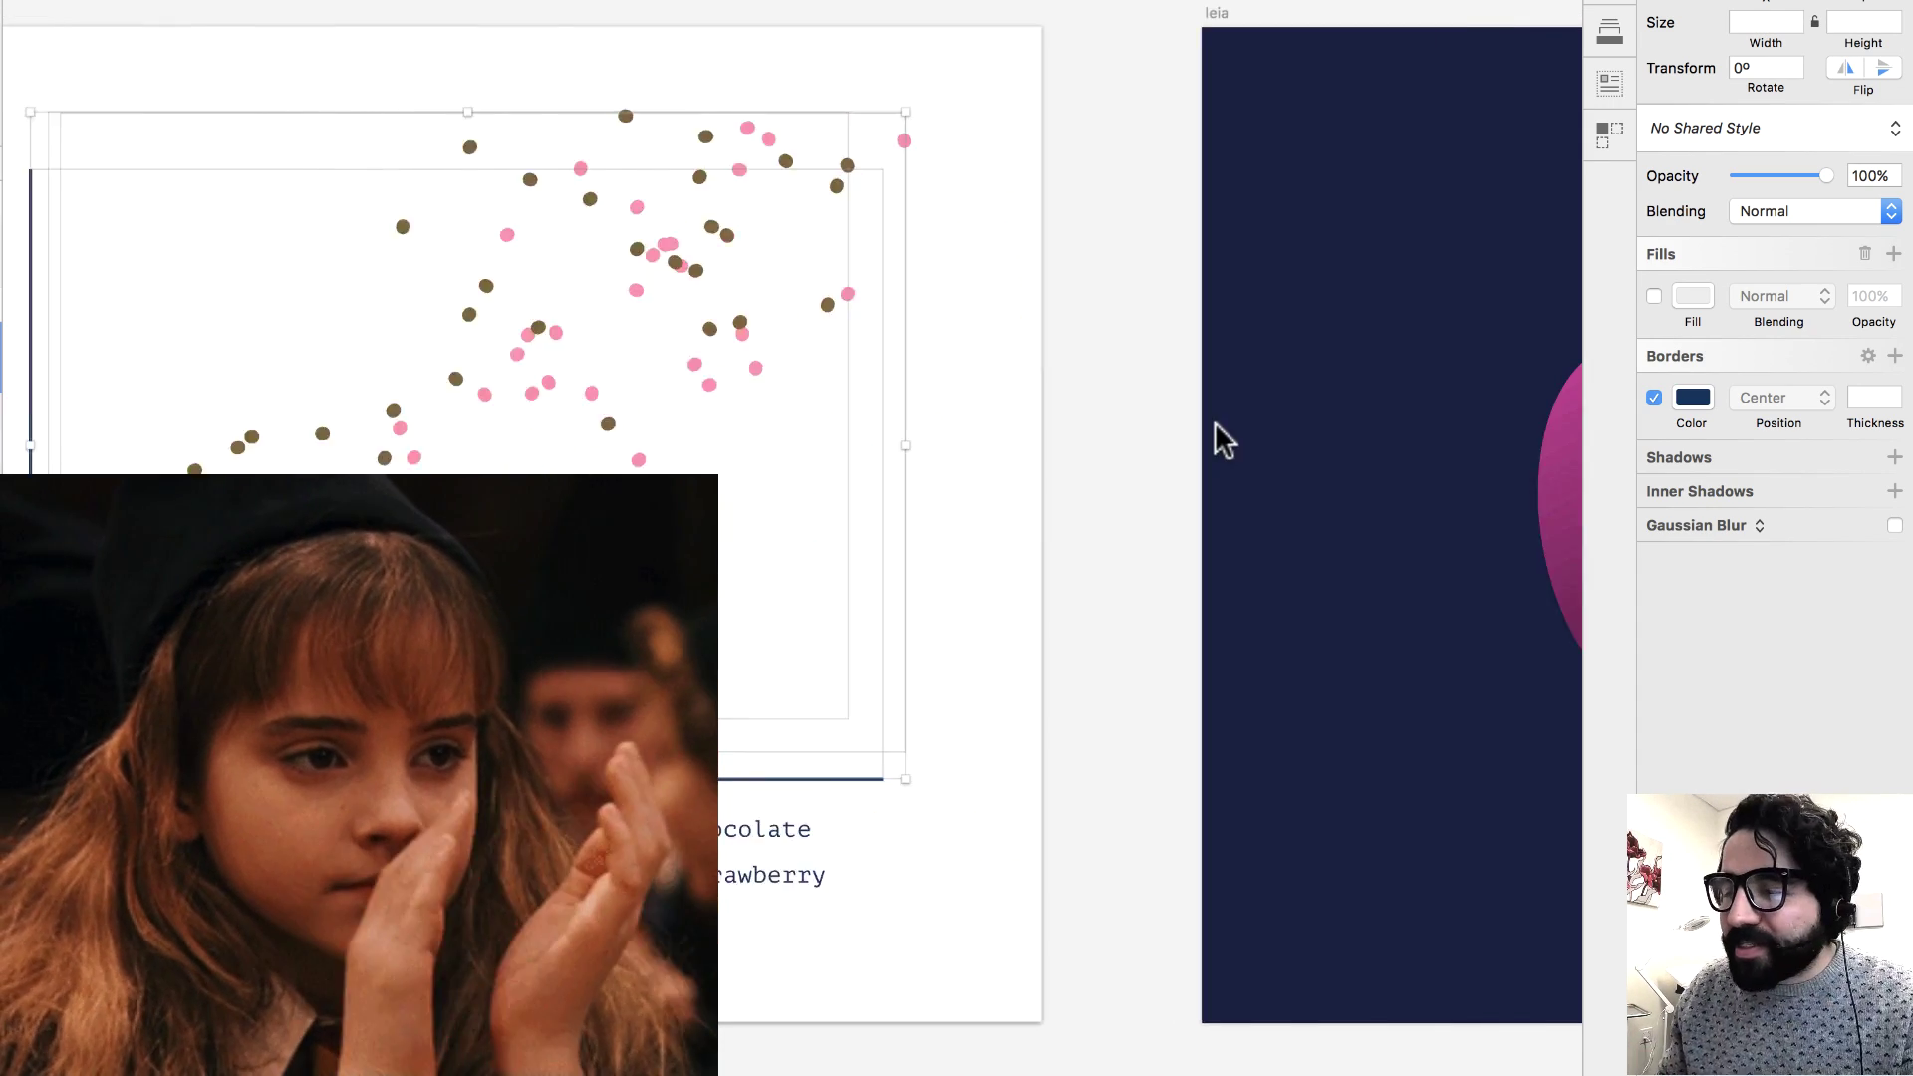
pyautogui.hscroll(10, 1216, 421)
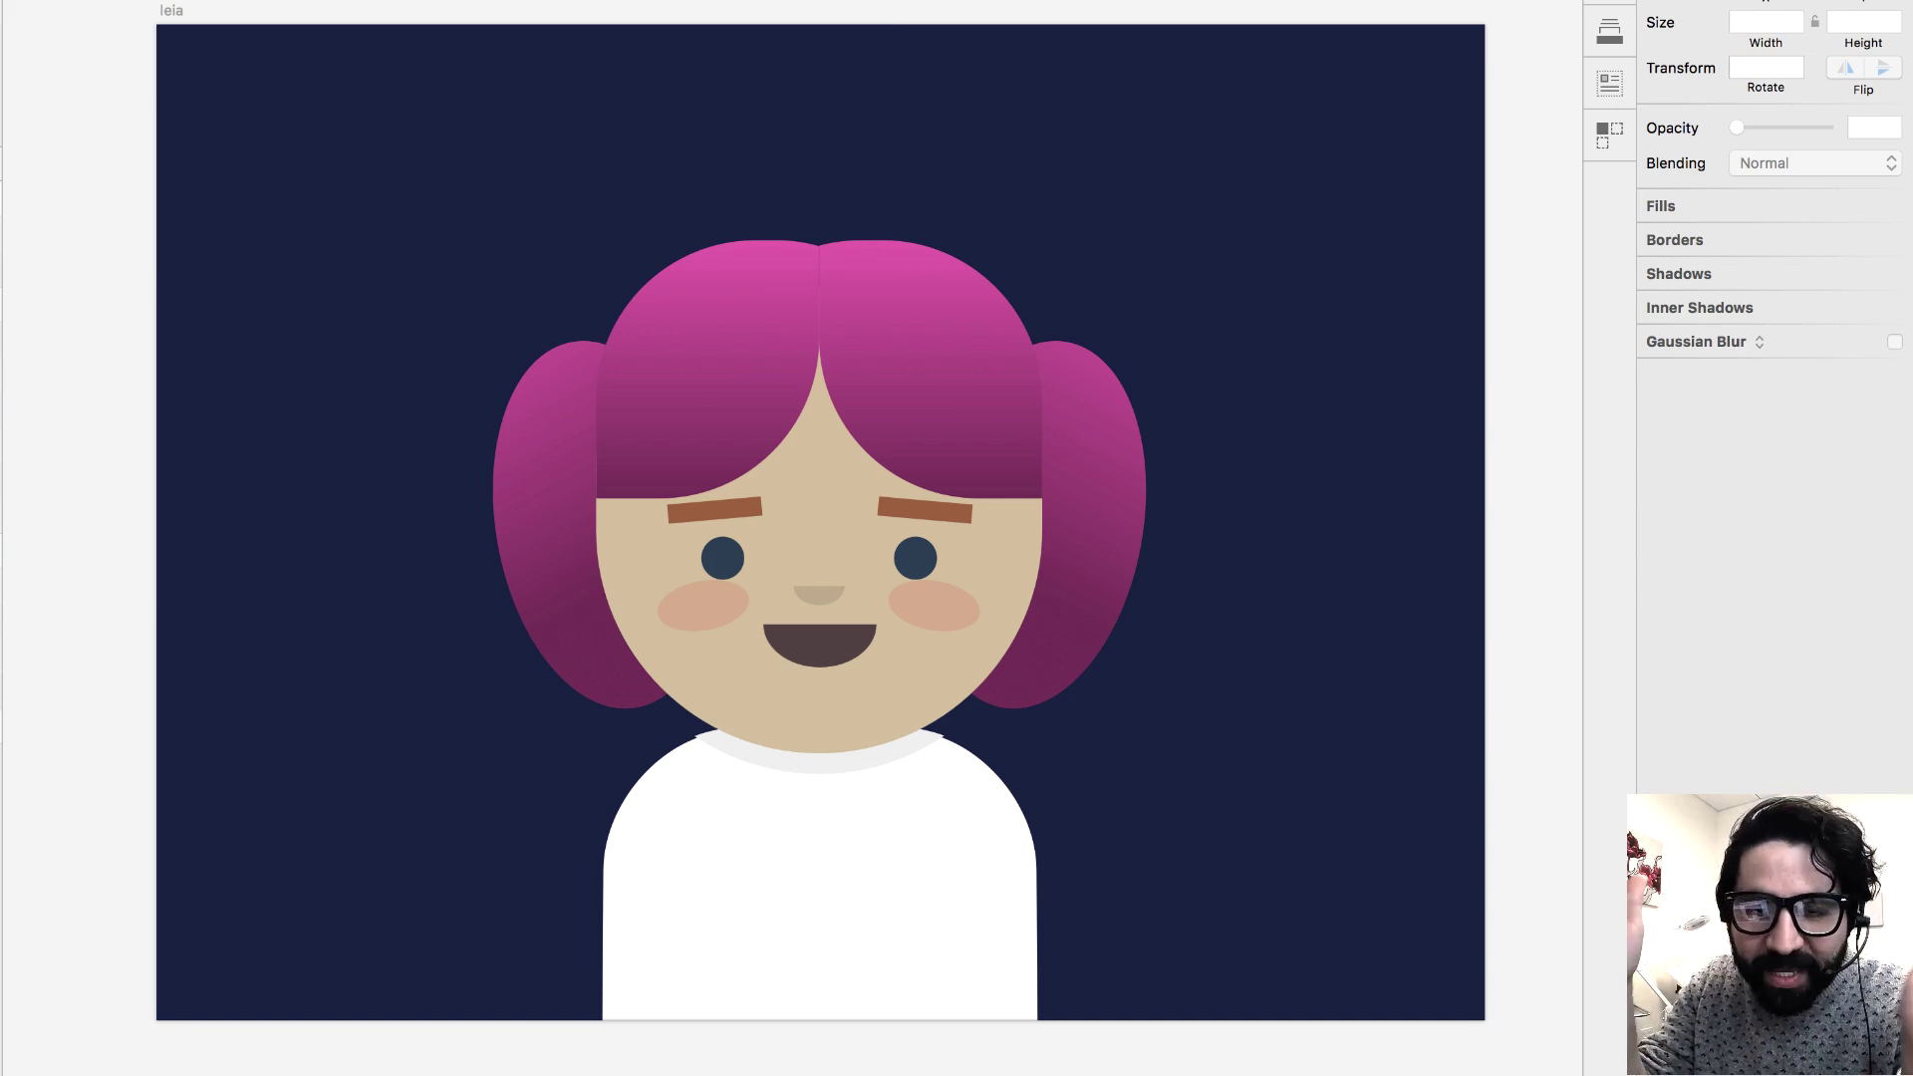
pyautogui.click(907, 483)
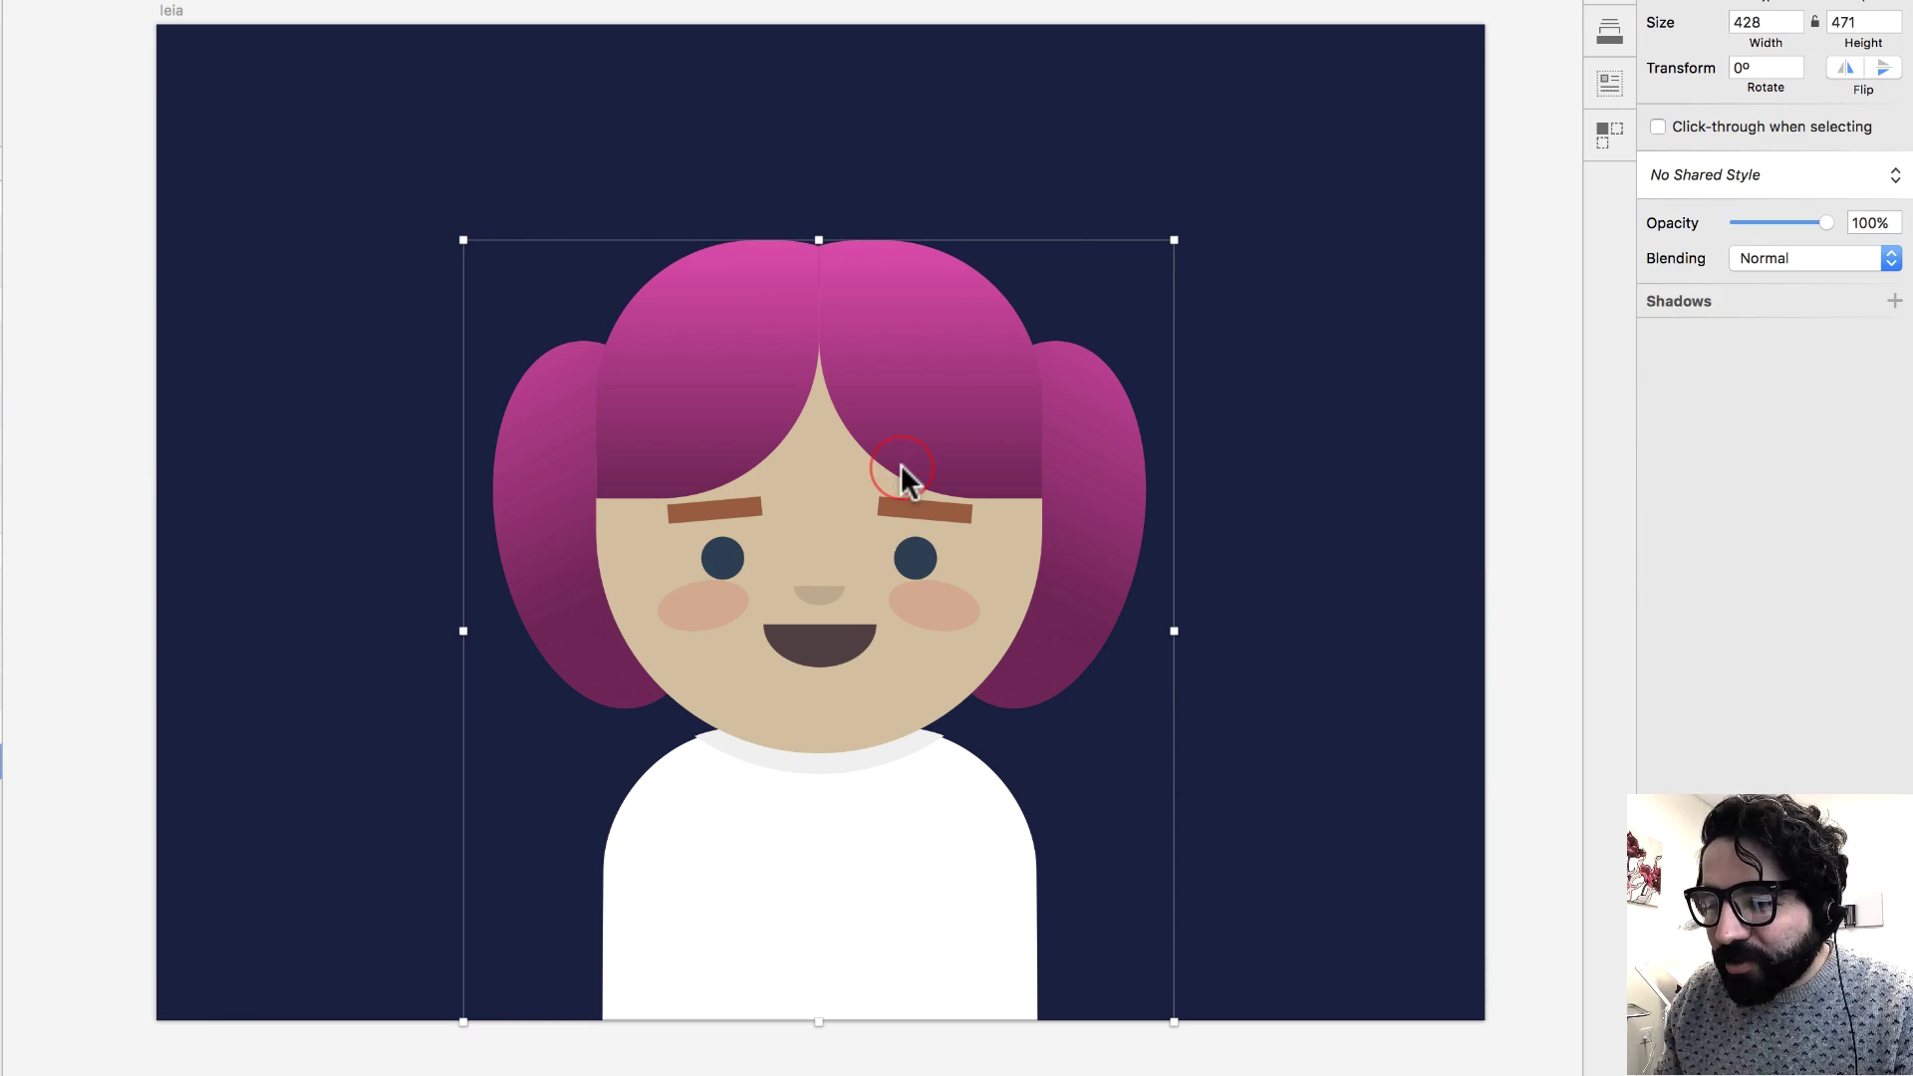
pyautogui.click(795, 12)
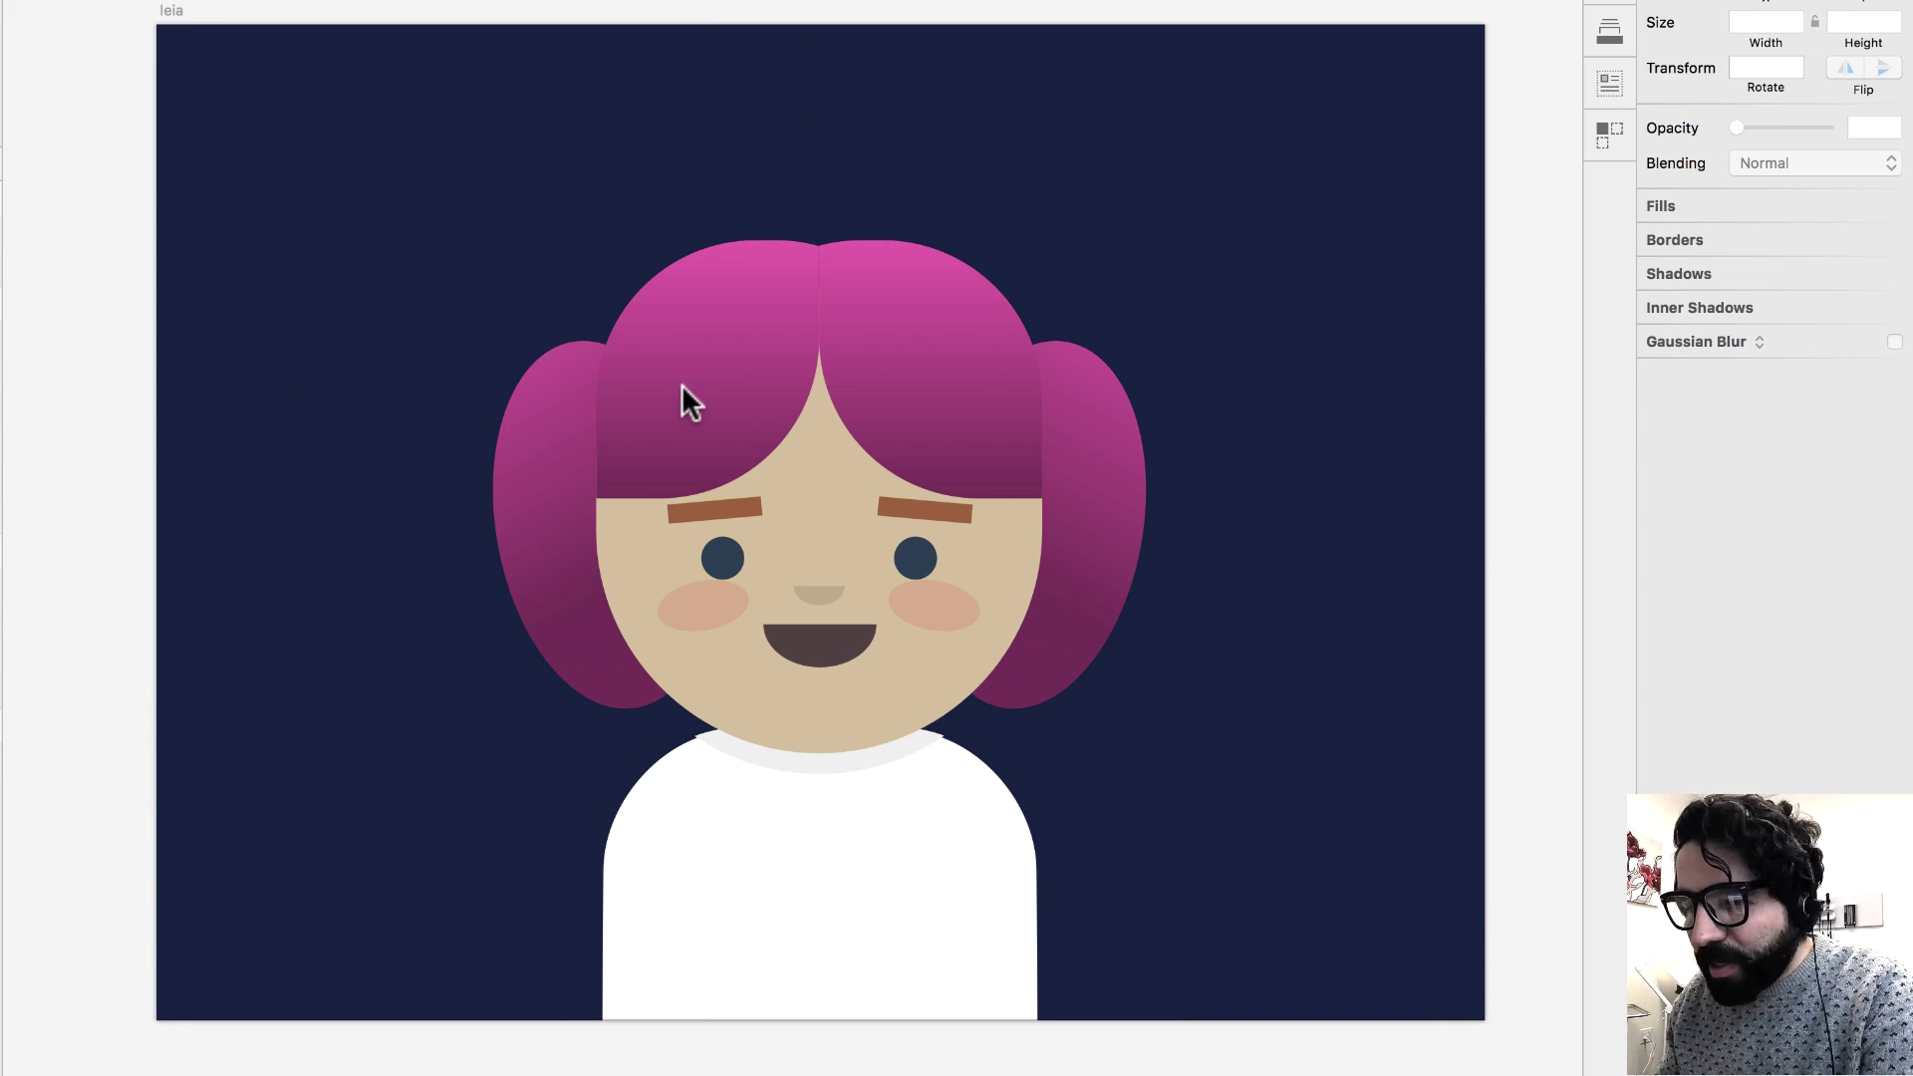
pyautogui.moveTo(283, 89)
pyautogui.mouseDown()
pyautogui.moveTo(211, 267)
pyautogui.moveTo(432, 117)
pyautogui.moveTo(463, 643)
pyautogui.moveTo(547, 657)
pyautogui.moveTo(841, 21)
pyautogui.moveTo(1146, 2)
pyautogui.moveTo(1448, 341)
pyautogui.moveTo(974, 318)
pyautogui.mouseUp()
pyautogui.moveTo(1299, 411)
pyautogui.mouseDown()
pyautogui.moveTo(1442, 499)
pyautogui.moveTo(1272, 672)
pyautogui.moveTo(1409, 815)
pyautogui.moveTo(1462, 651)
pyautogui.moveTo(1303, 615)
pyautogui.moveTo(1109, 332)
pyautogui.moveTo(761, 236)
pyautogui.moveTo(405, 811)
pyautogui.moveTo(469, 832)
pyautogui.moveTo(275, 746)
pyautogui.moveTo(500, 197)
pyautogui.moveTo(256, 239)
pyautogui.moveTo(327, 483)
pyautogui.moveTo(416, 66)
pyautogui.moveTo(541, 121)
pyautogui.moveTo(1181, 159)
pyautogui.moveTo(758, 114)
pyautogui.moveTo(1315, 148)
pyautogui.moveTo(1366, 80)
pyautogui.mouseUp()
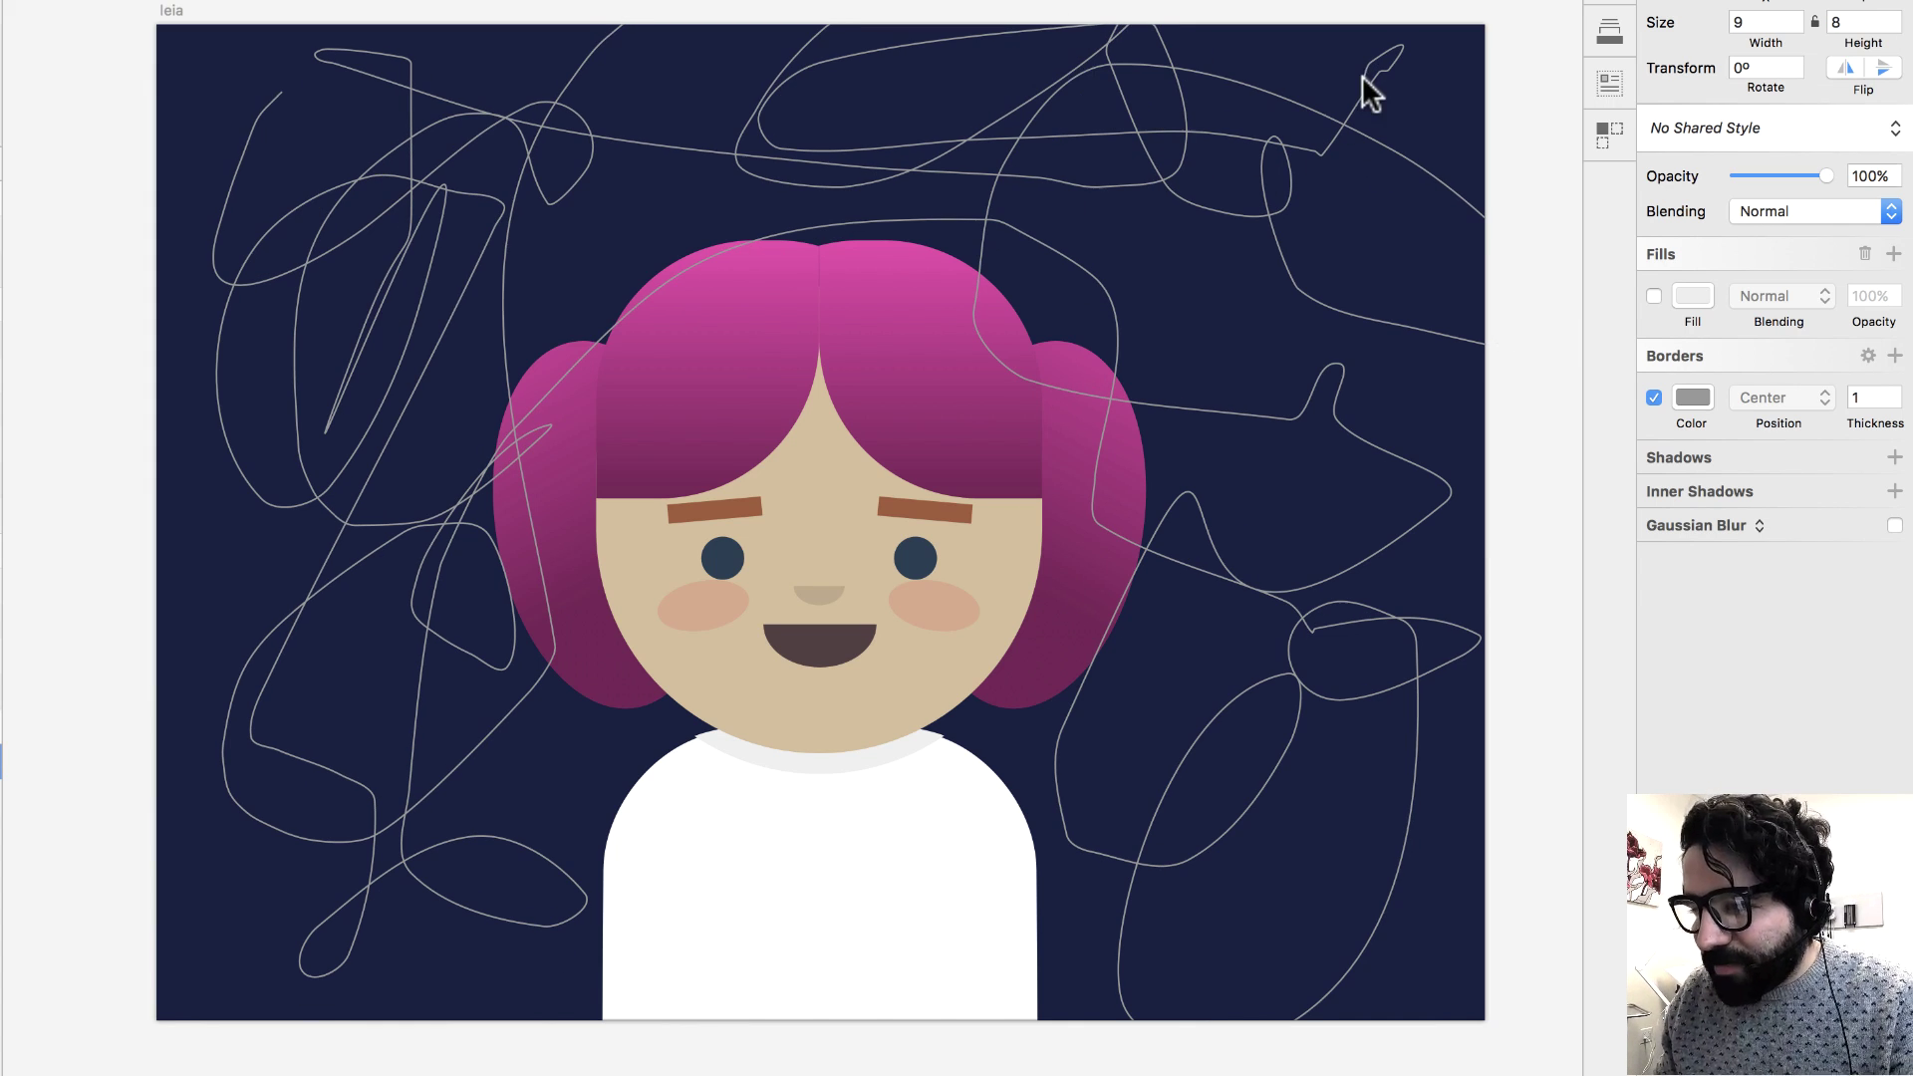
# Give the scribble a white FFFFFF border with thickness 4.
pyautogui.click(1692, 398)
pyautogui.moveTo(1660, 541); pyautogui.dragTo(1650, 486)
pyautogui.click(1872, 399)
pyautogui.write('89')
pyautogui.press('Return')
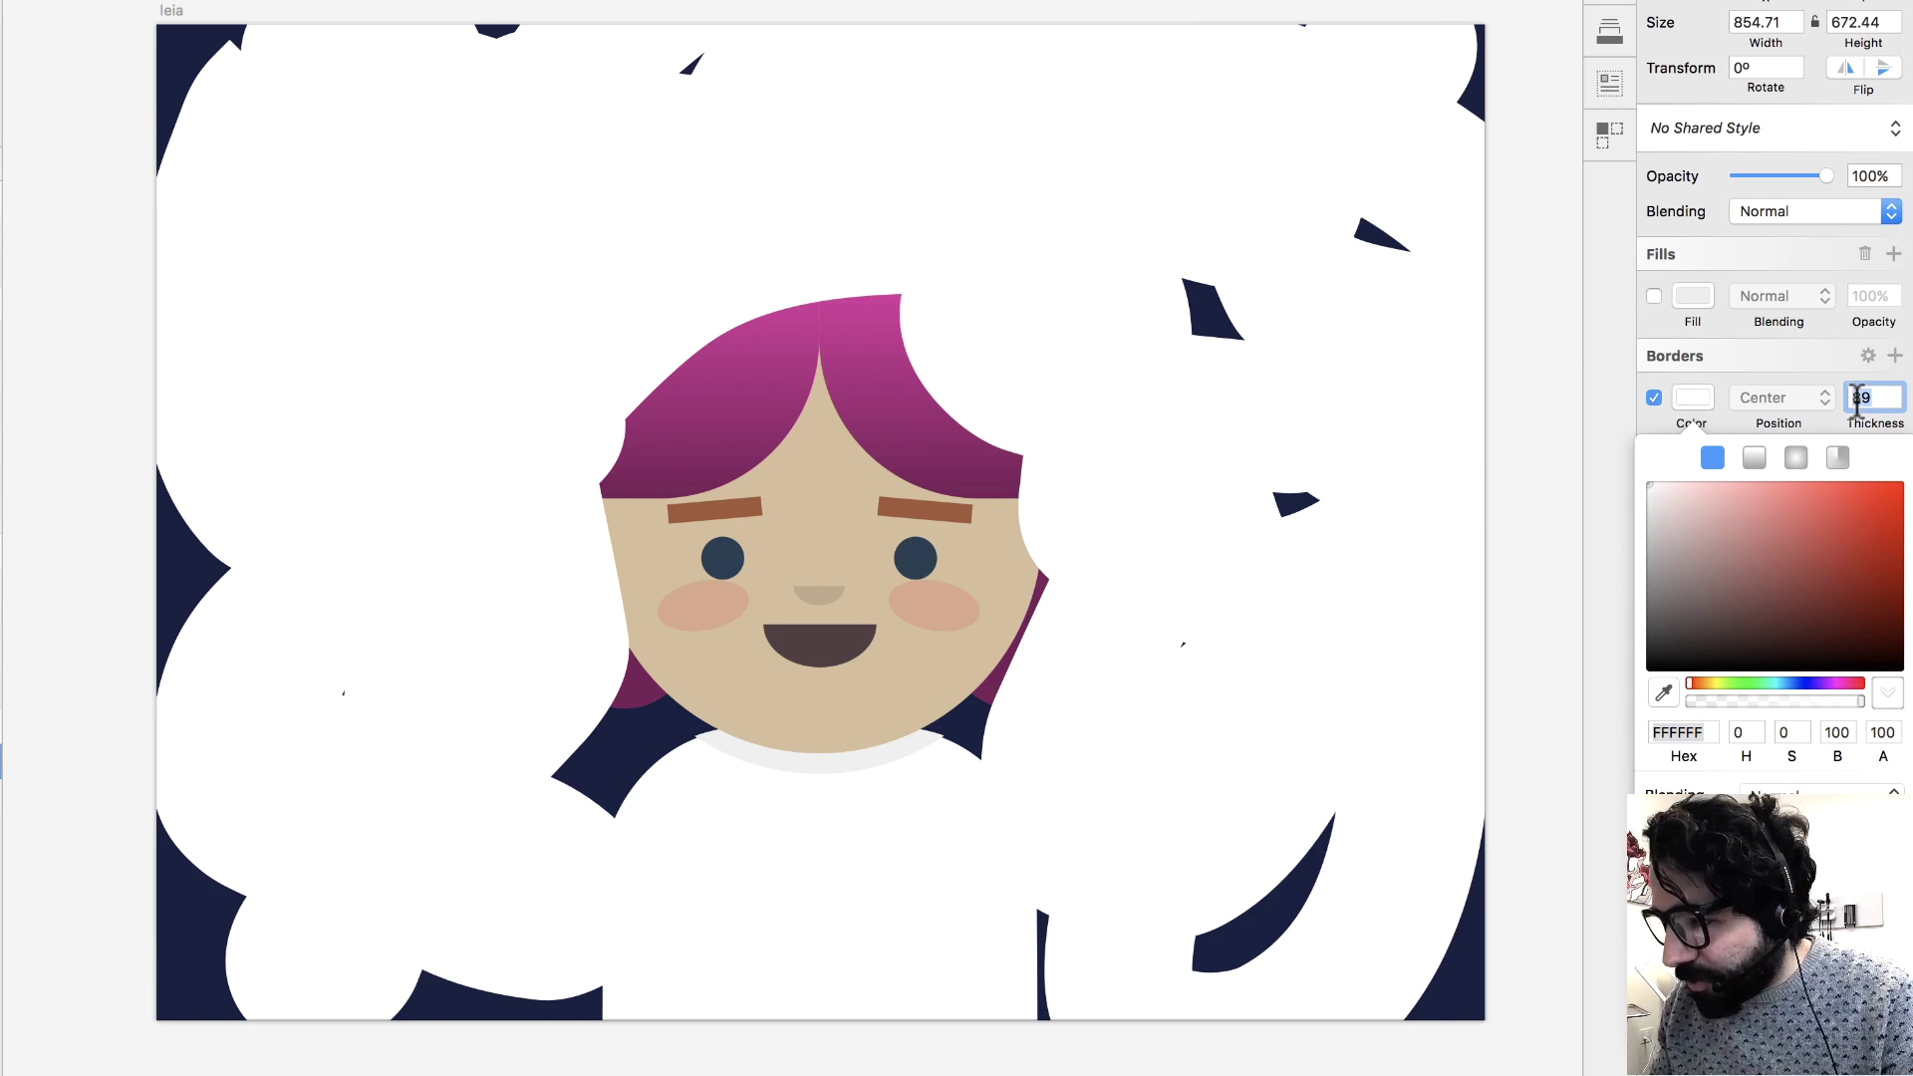
pyautogui.write('4')
pyautogui.press('Return')
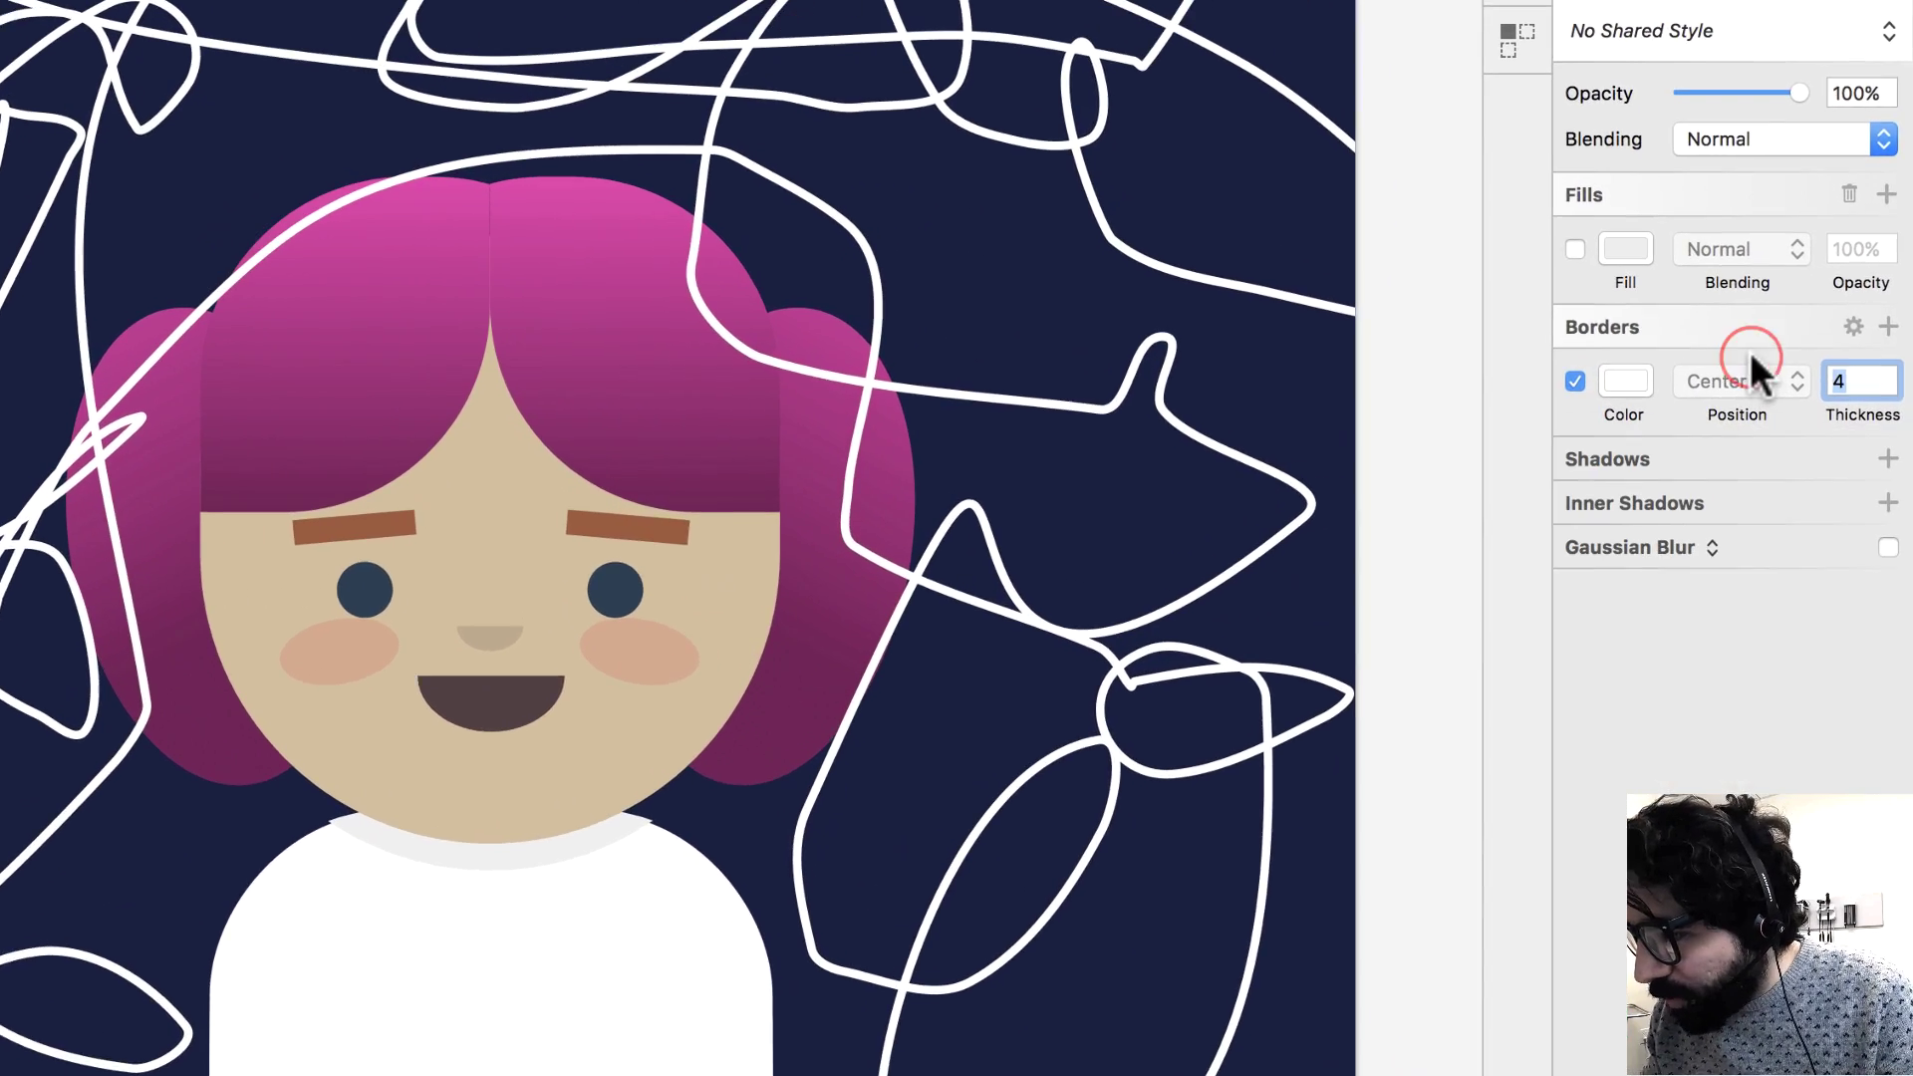
pyautogui.click(1639, 387)
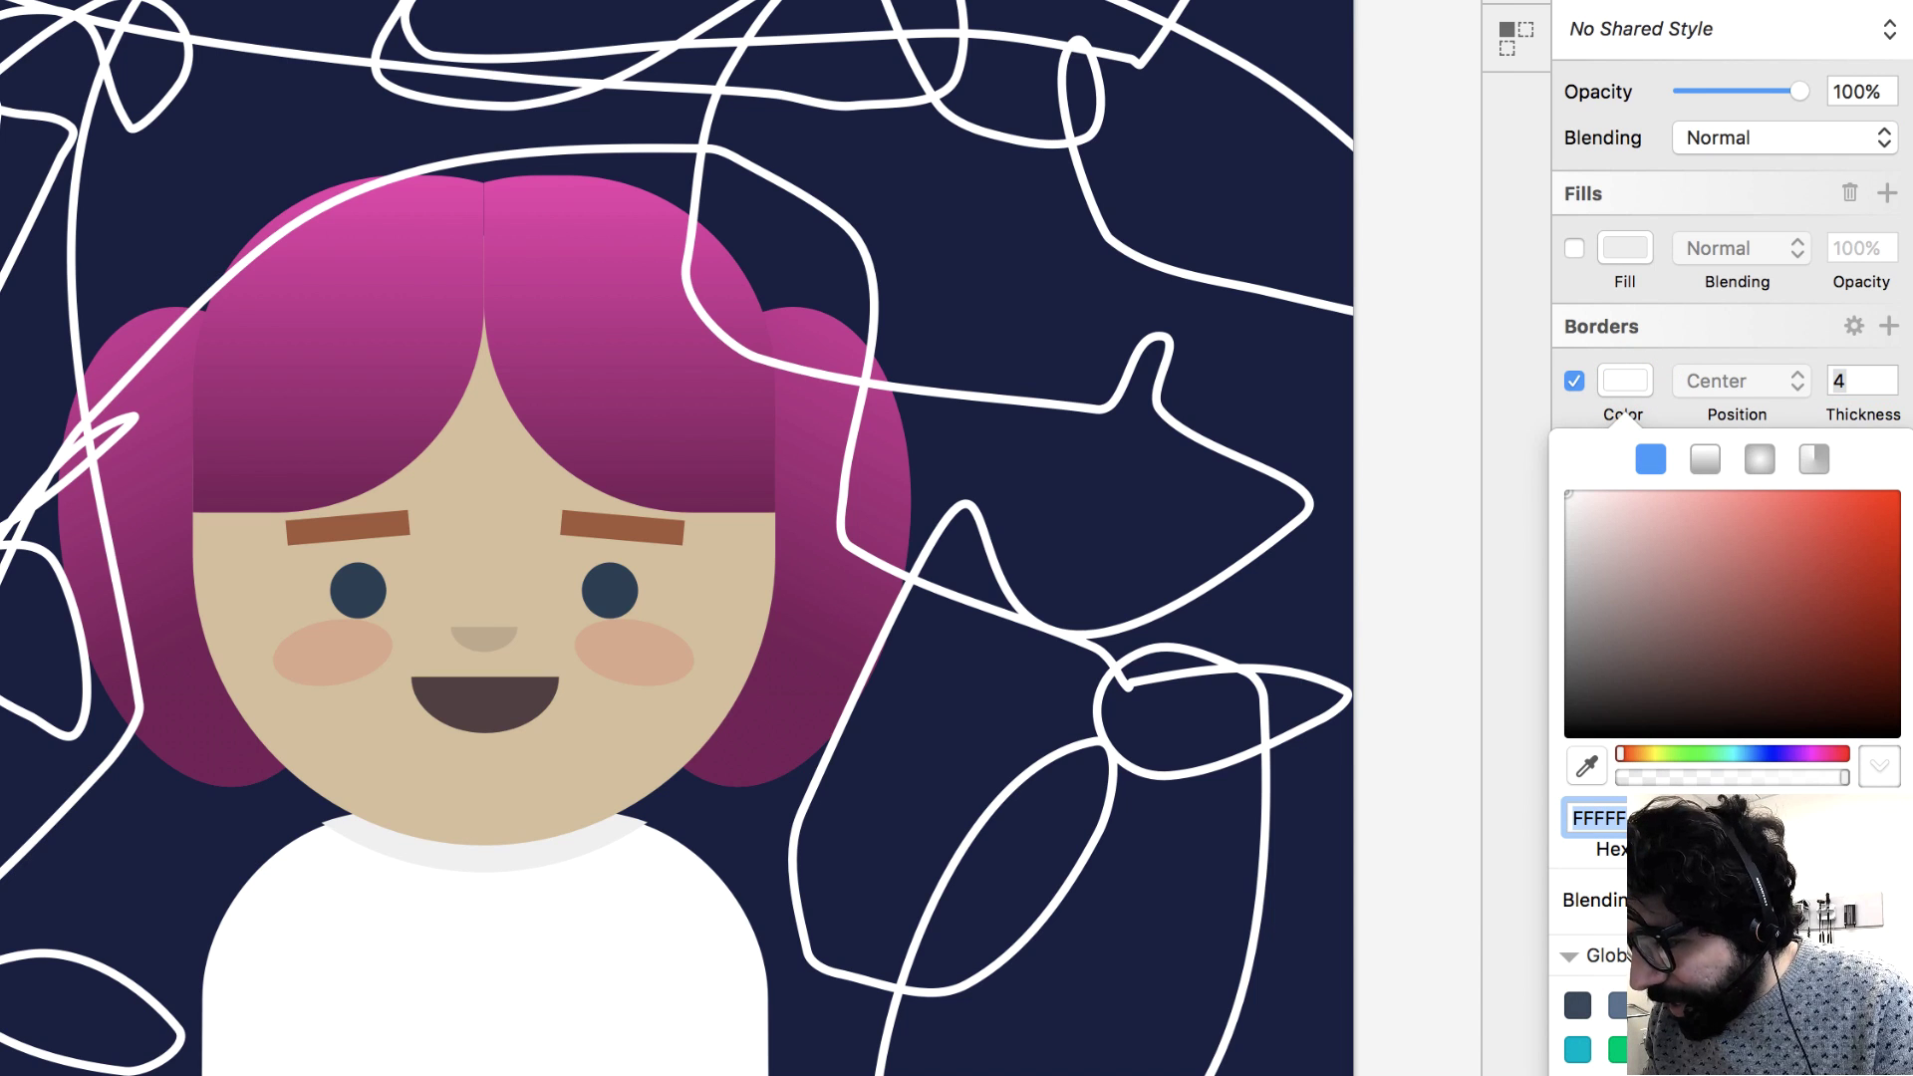
# Set the border to round ends, dash 1 and gap 200, then deselect to view the stars.
pyautogui.click(1854, 326)
pyautogui.click(1665, 406)
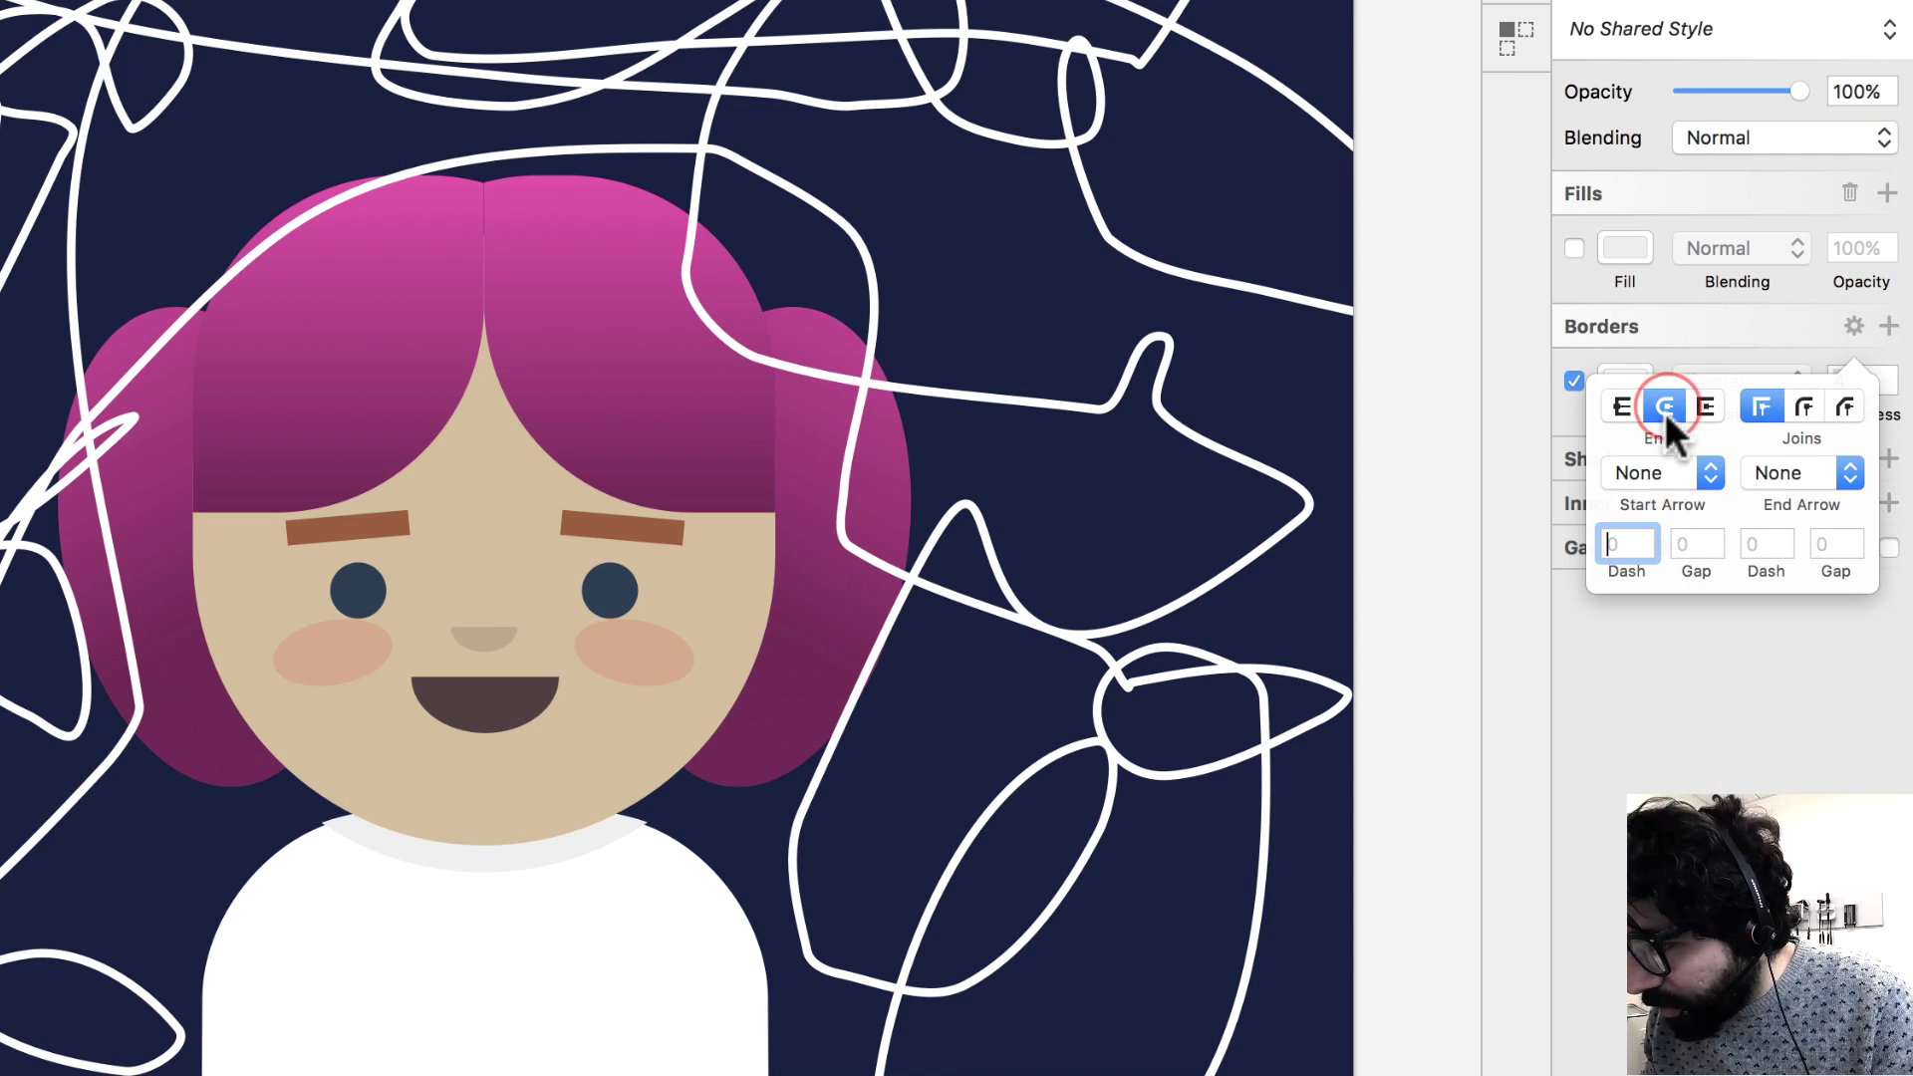
pyautogui.write('1')
pyautogui.click(1677, 550)
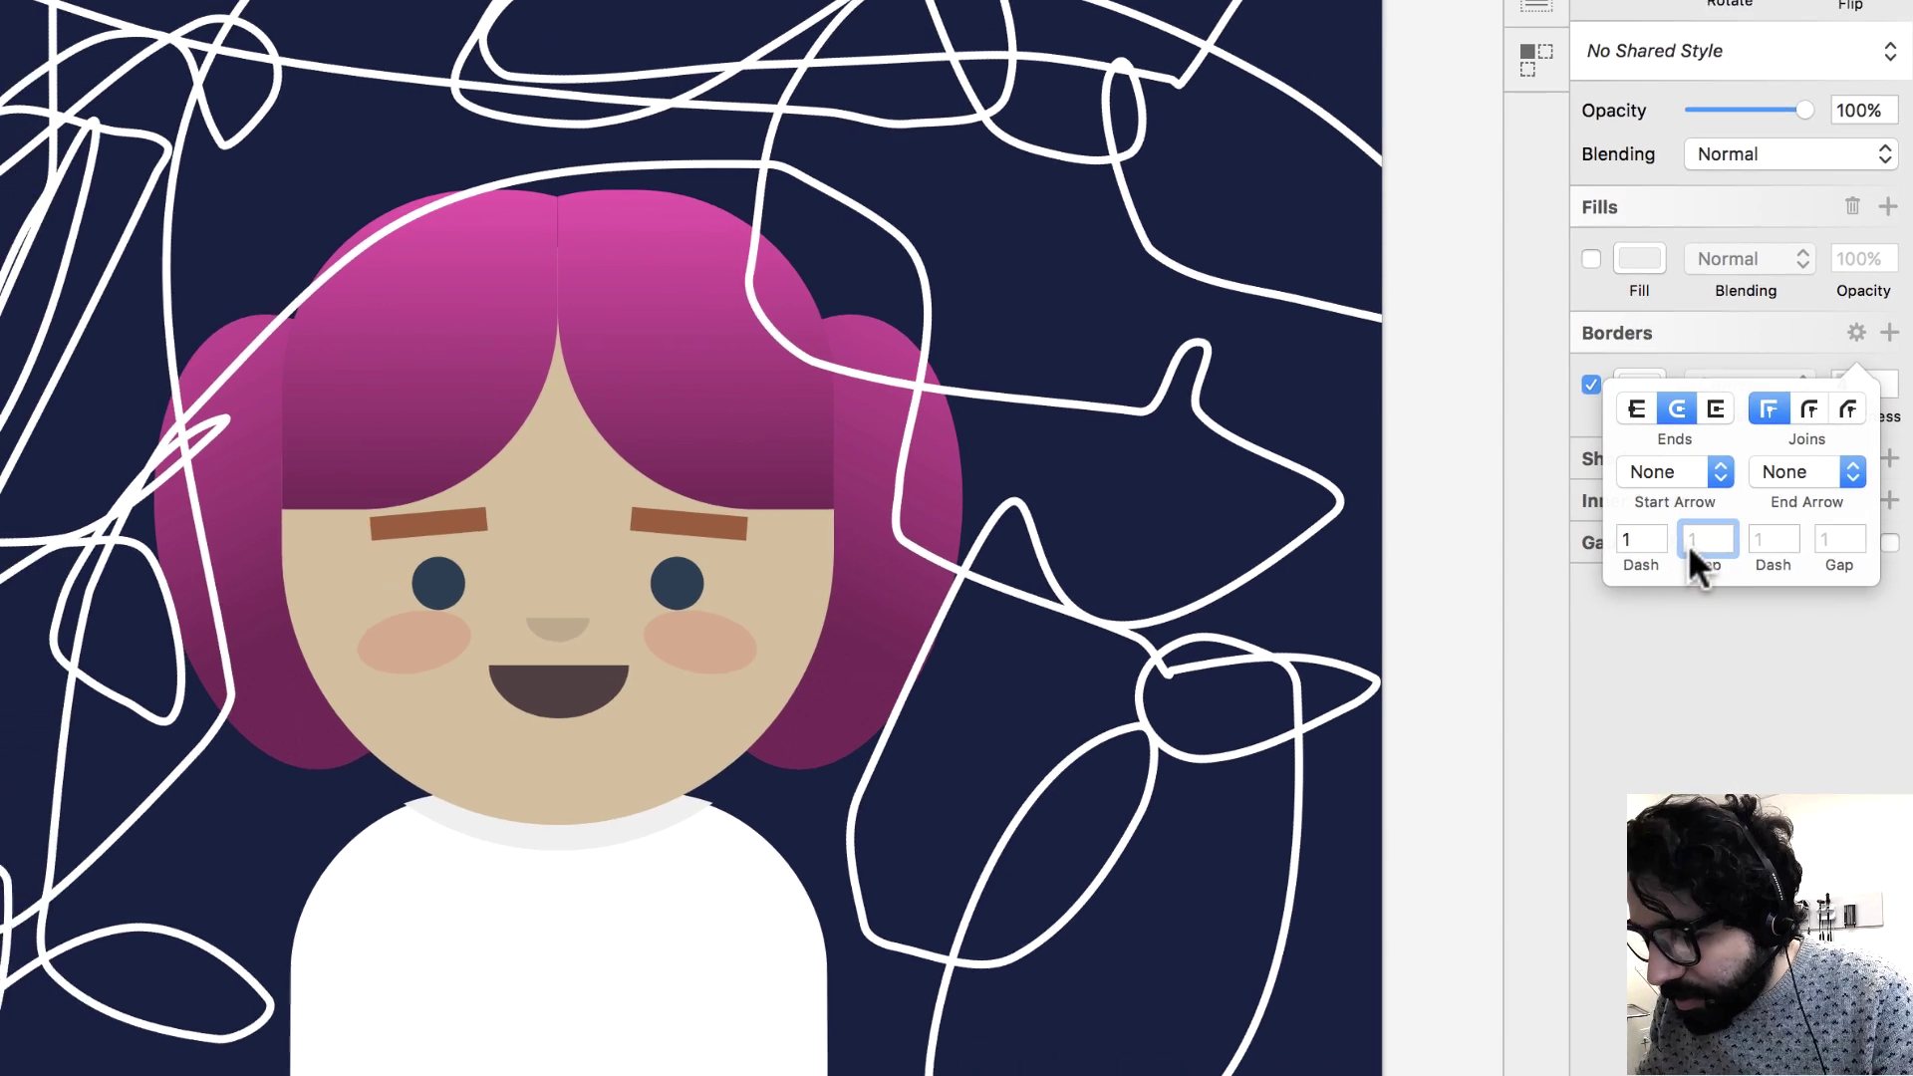
pyautogui.write('200')
pyautogui.press('Return')
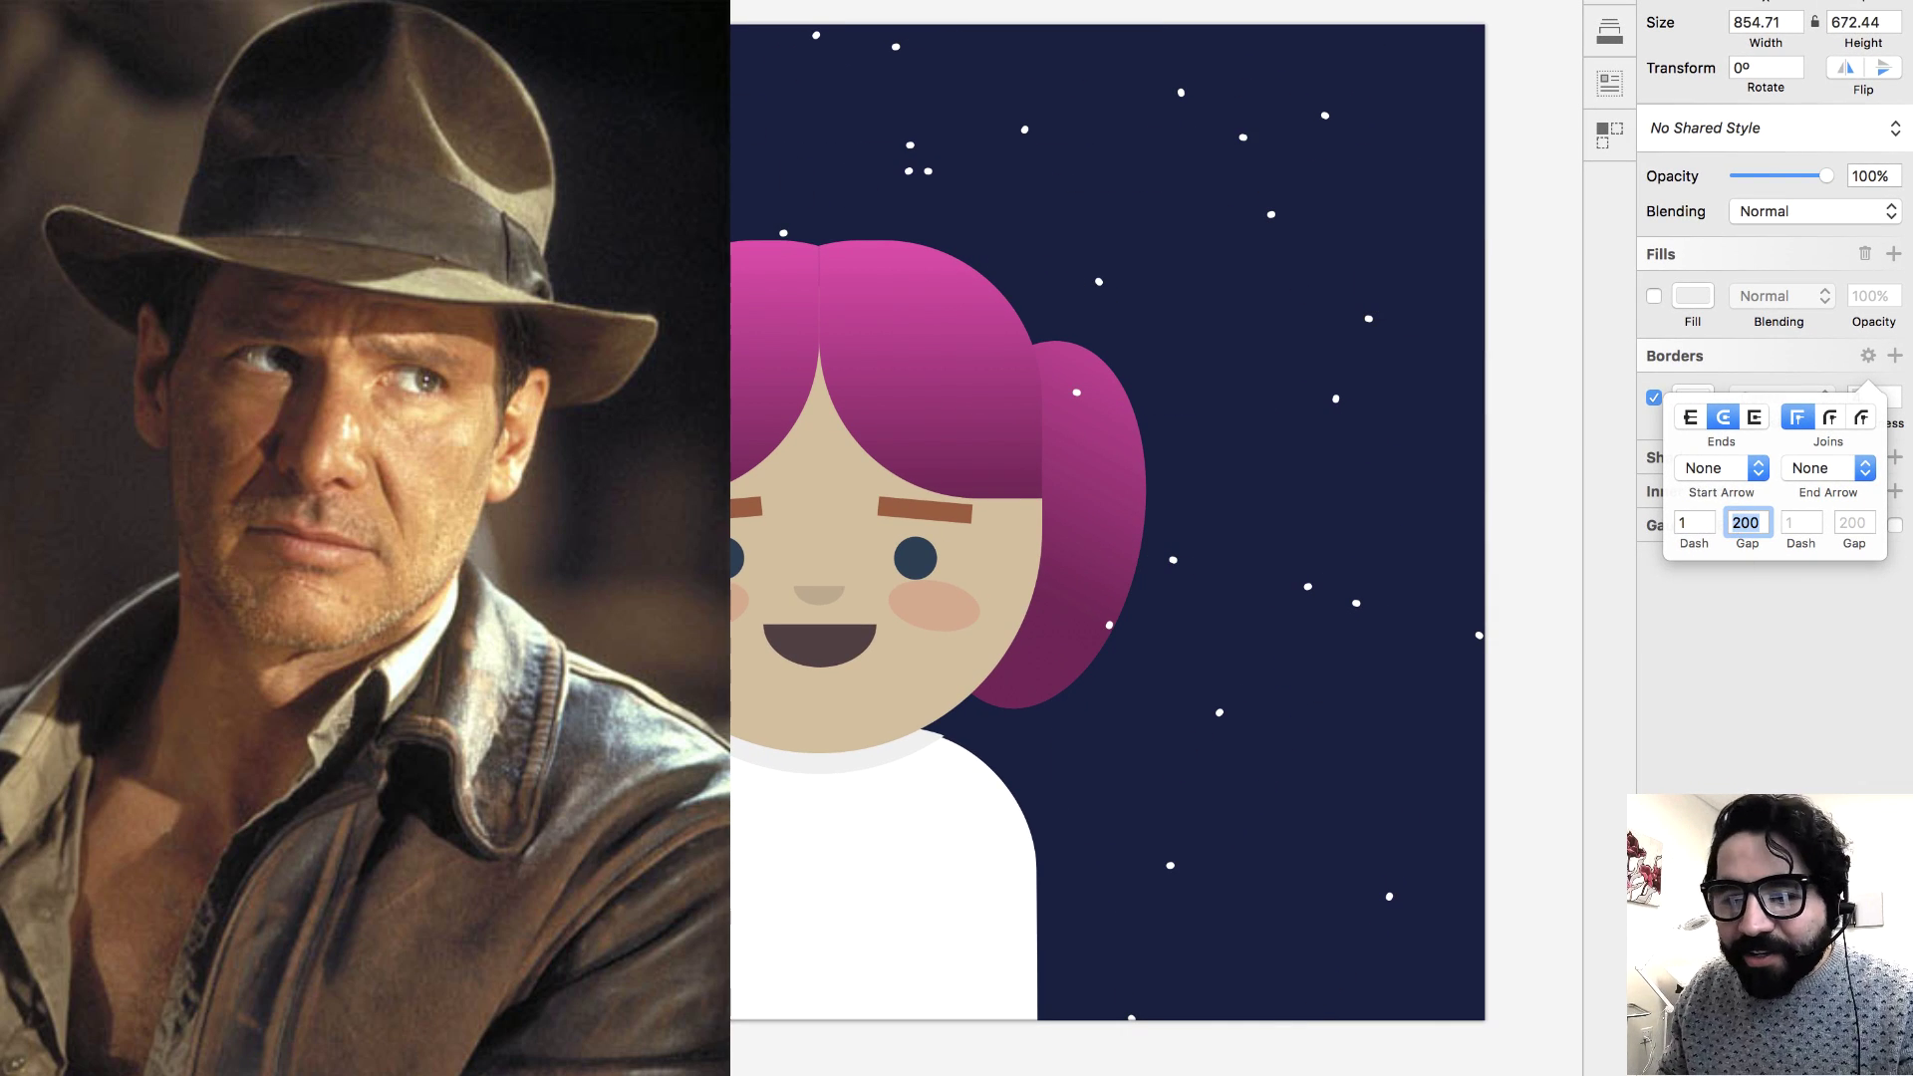
pyautogui.click(594, 149)
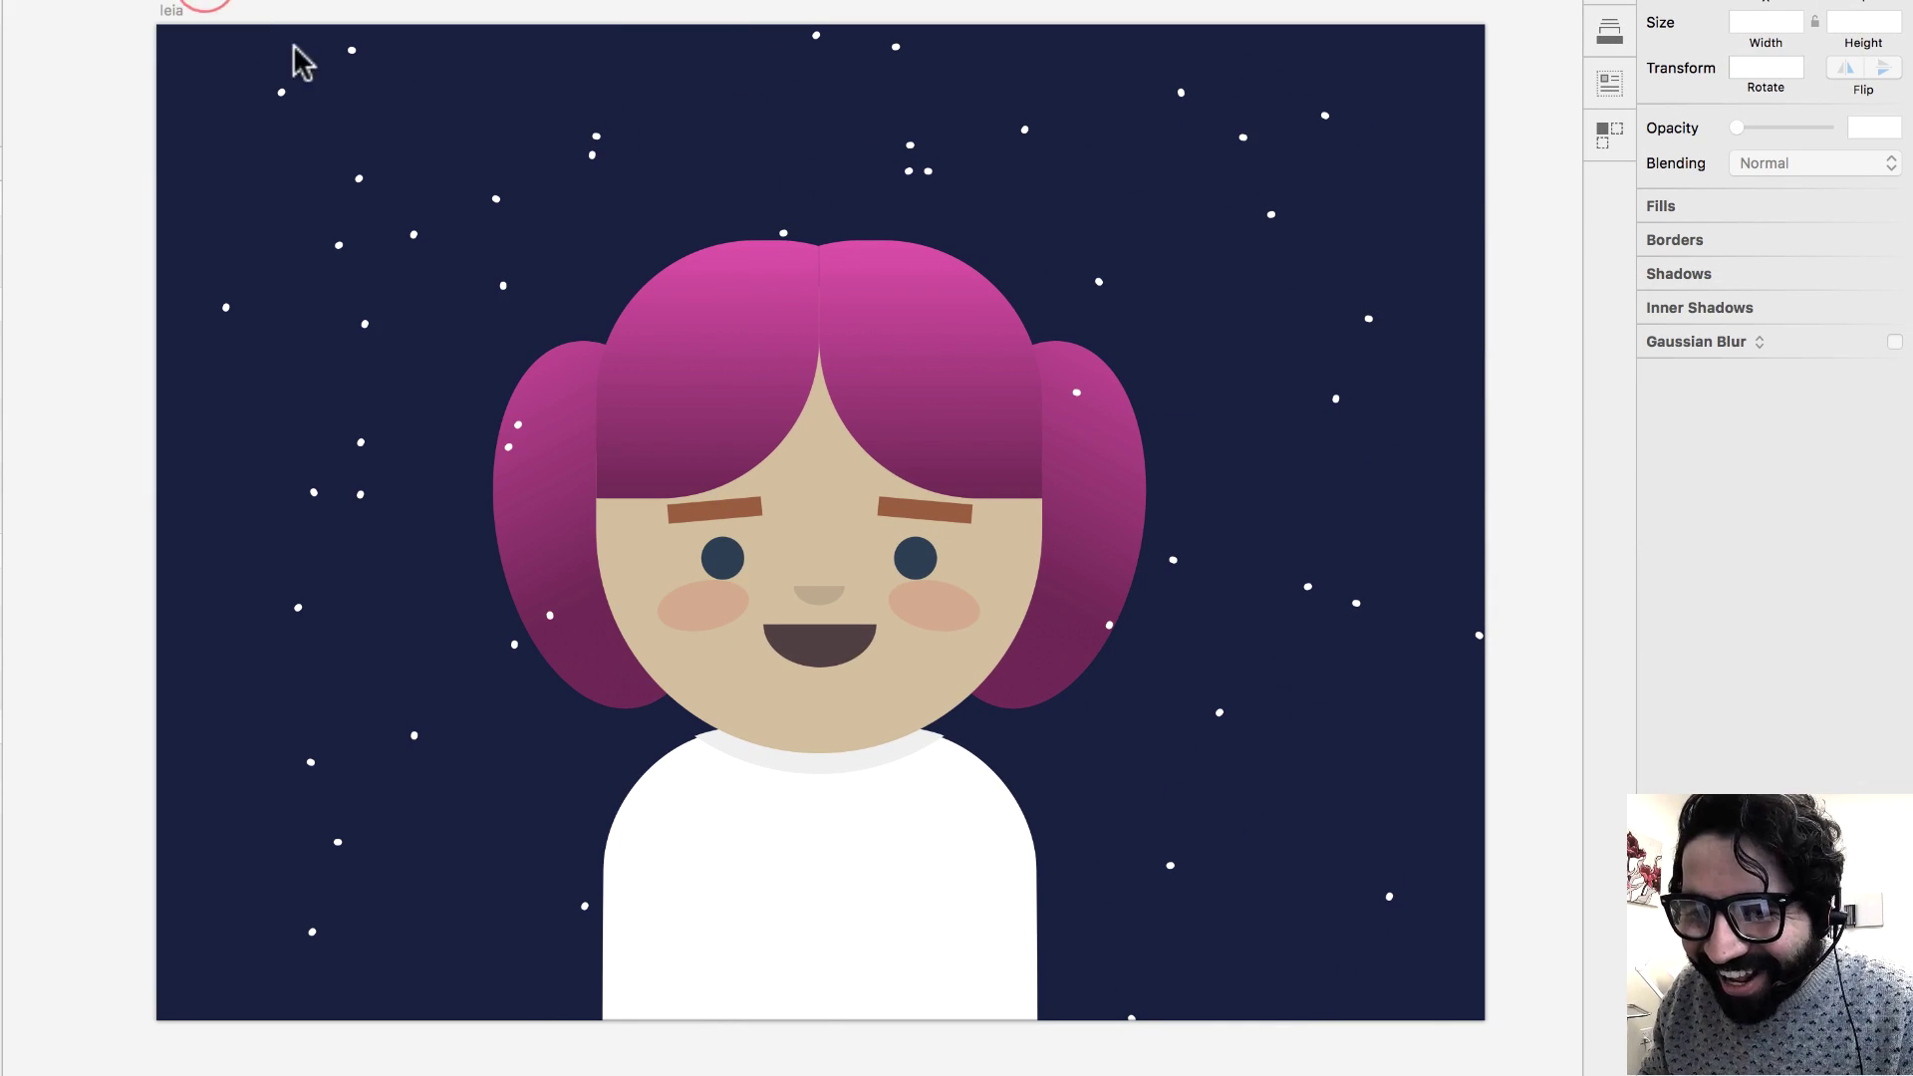
# Rotate the copied star layer 180°, set its border to 2 and opacity to 50%, then deselect.
pyautogui.click(356, 184)
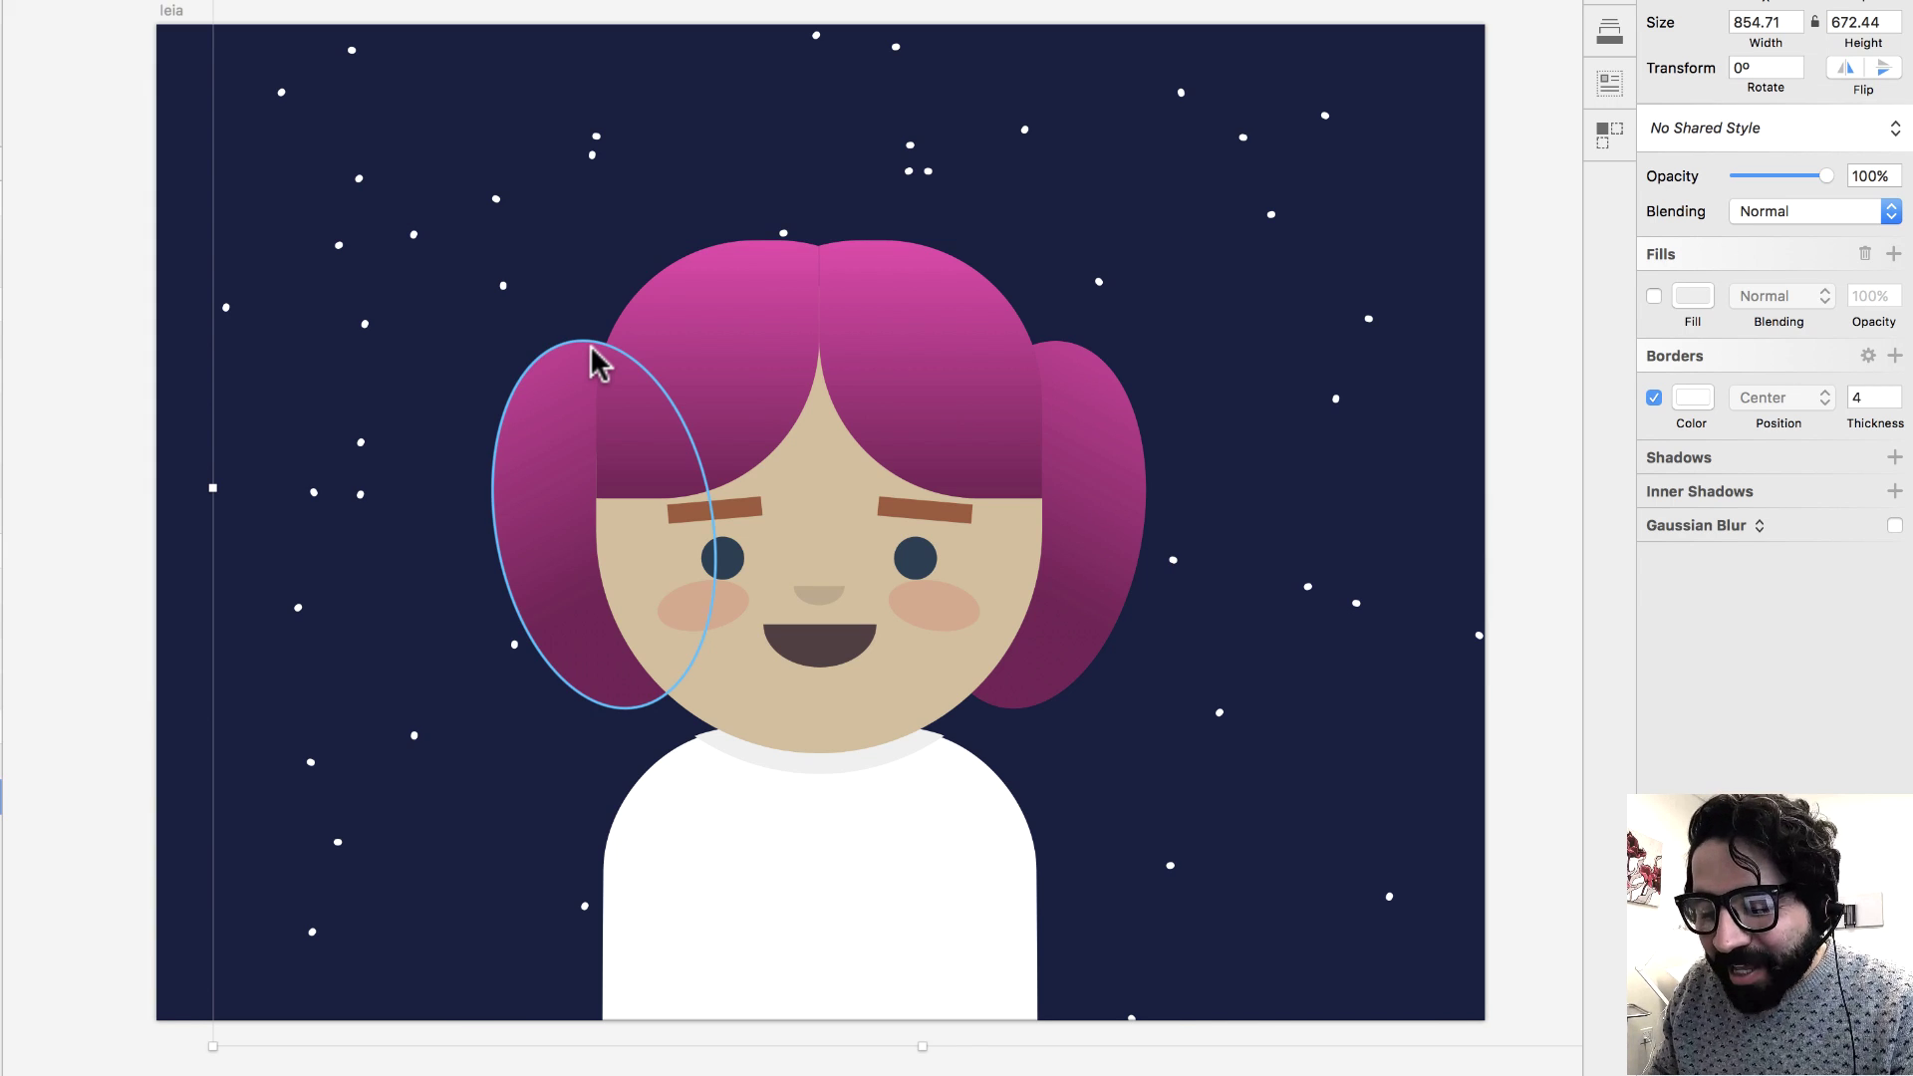
pyautogui.click(1737, 67)
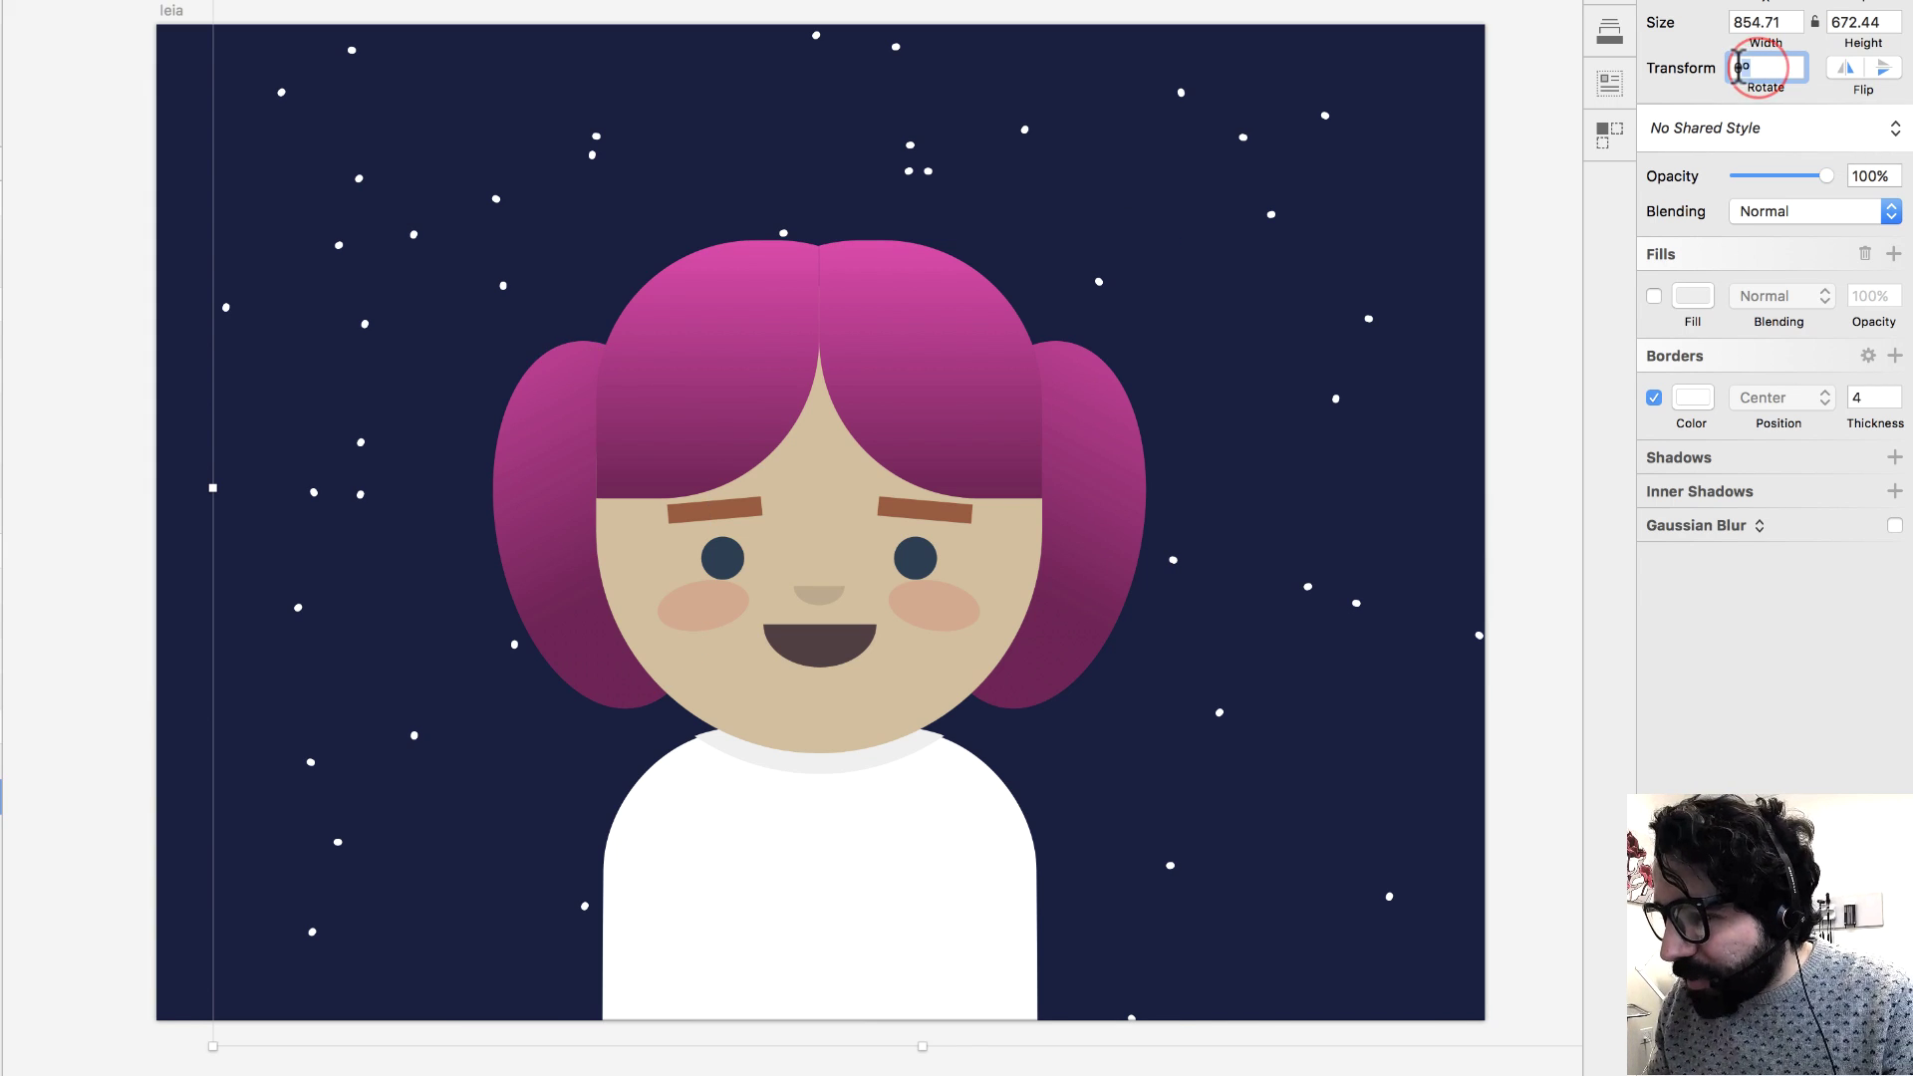
pyautogui.write('0')
pyautogui.write('80')
pyautogui.press('Return')
pyautogui.click(1858, 397)
pyautogui.write('3')
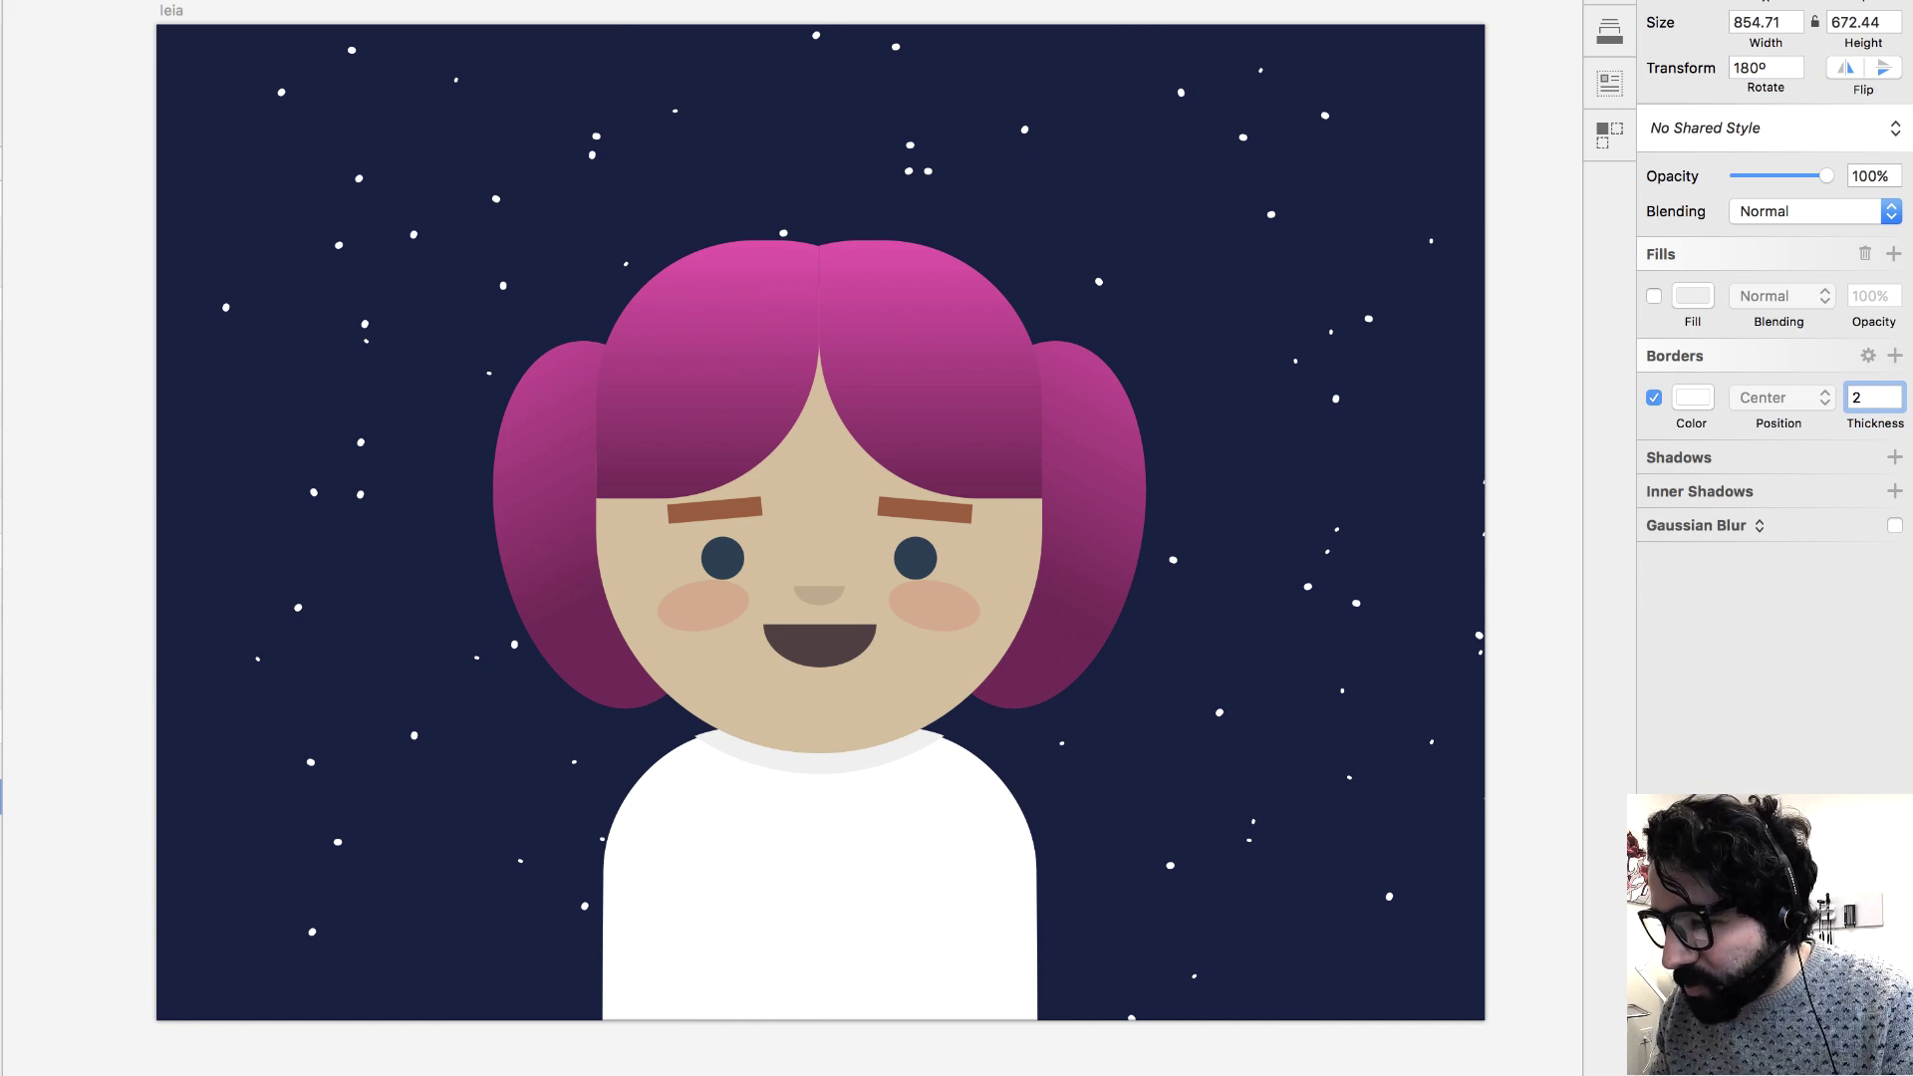
pyautogui.press('Return')
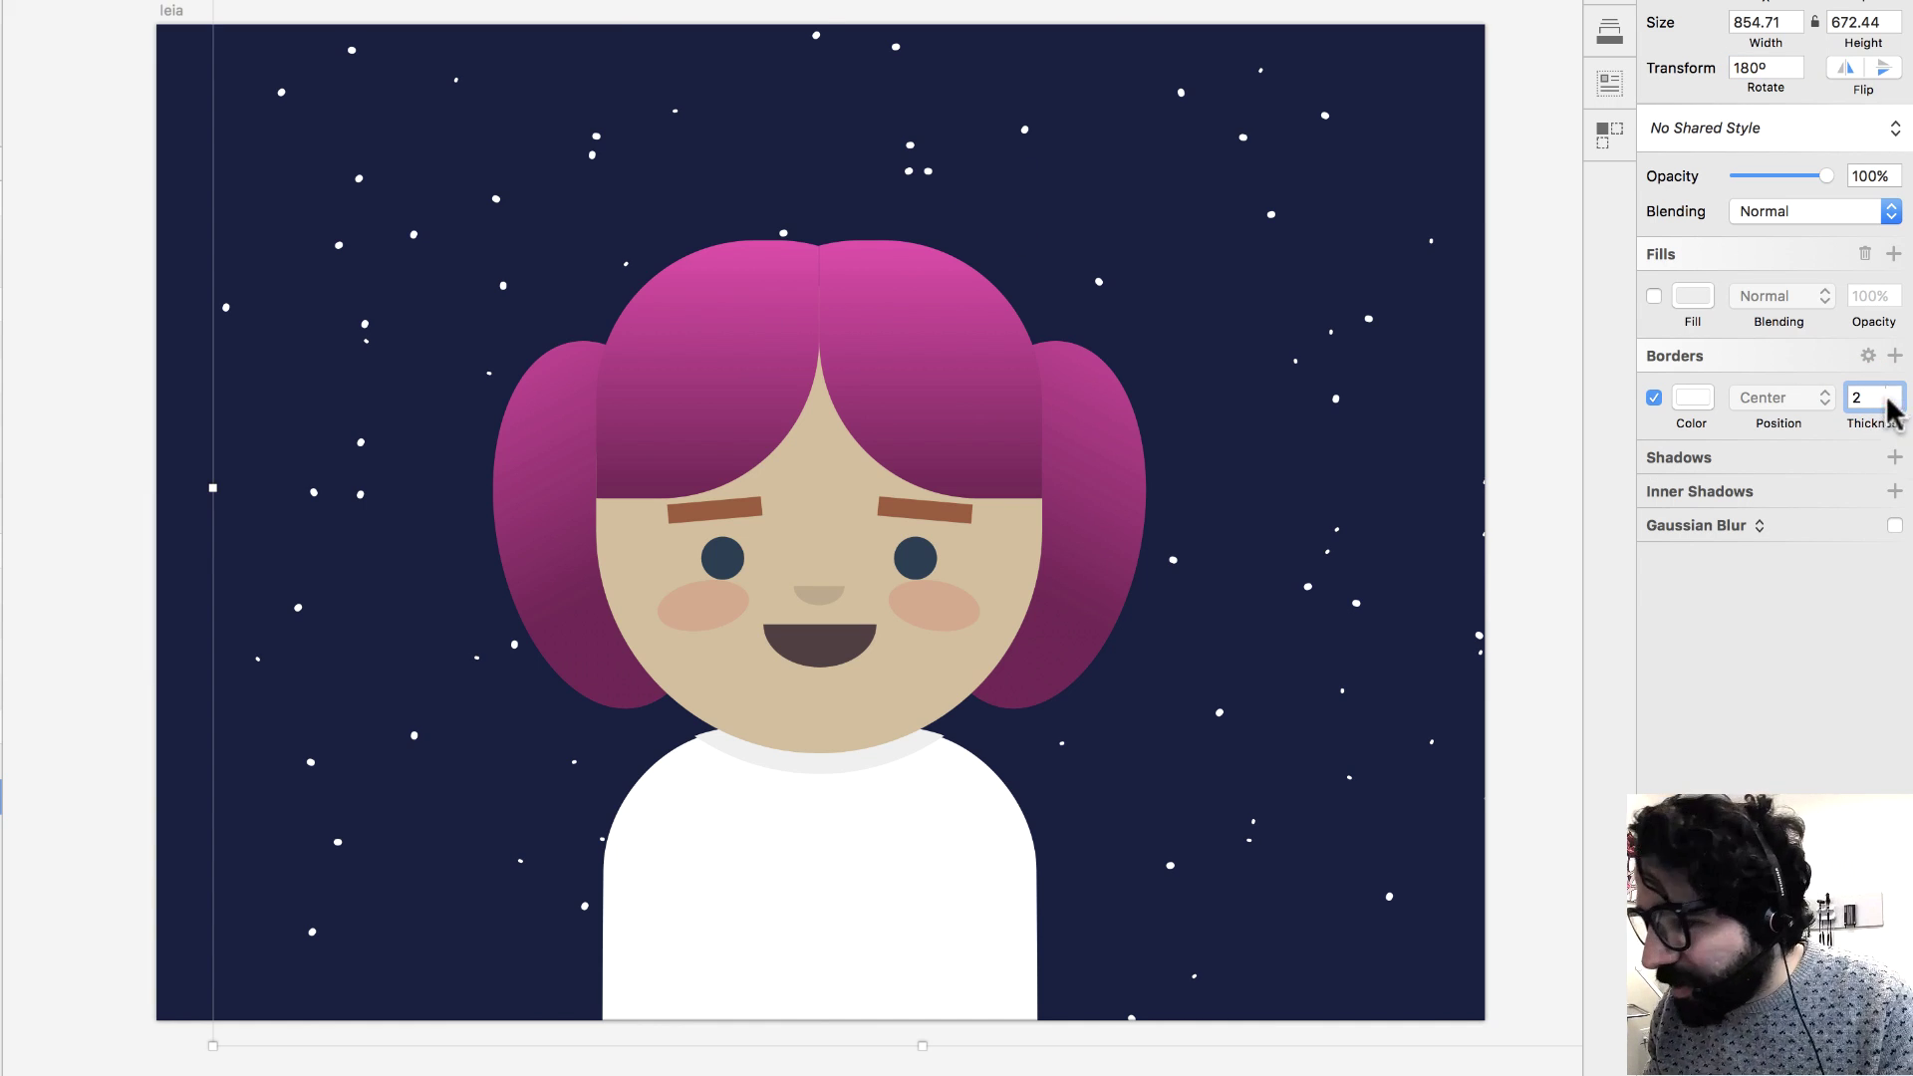
pyautogui.click(1866, 177)
pyautogui.hotkey('shift', 'Down')
pyautogui.hotkey('shift', 'Down')
pyautogui.hotkey('shift', 'Down')
pyautogui.hotkey('shift', 'Down')
pyautogui.hotkey('shift', 'Down')
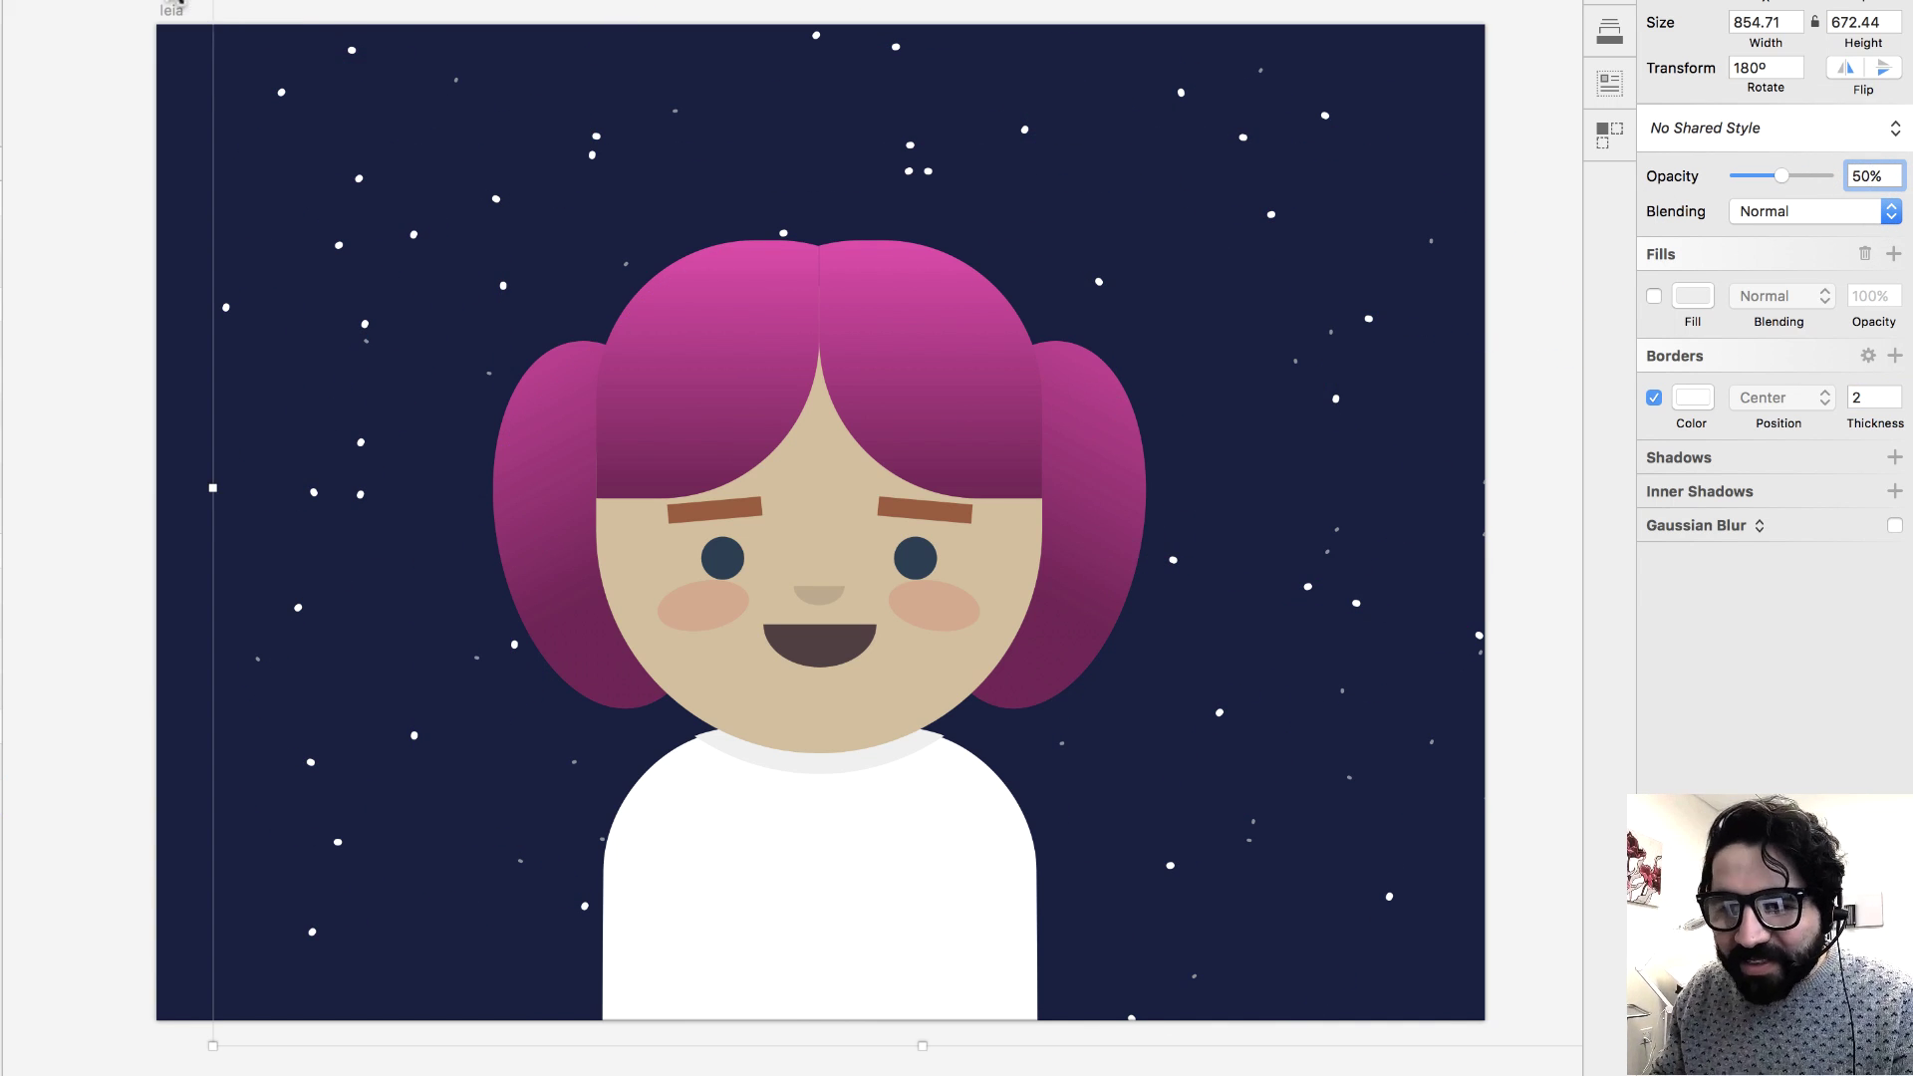
pyautogui.click(181, 3)
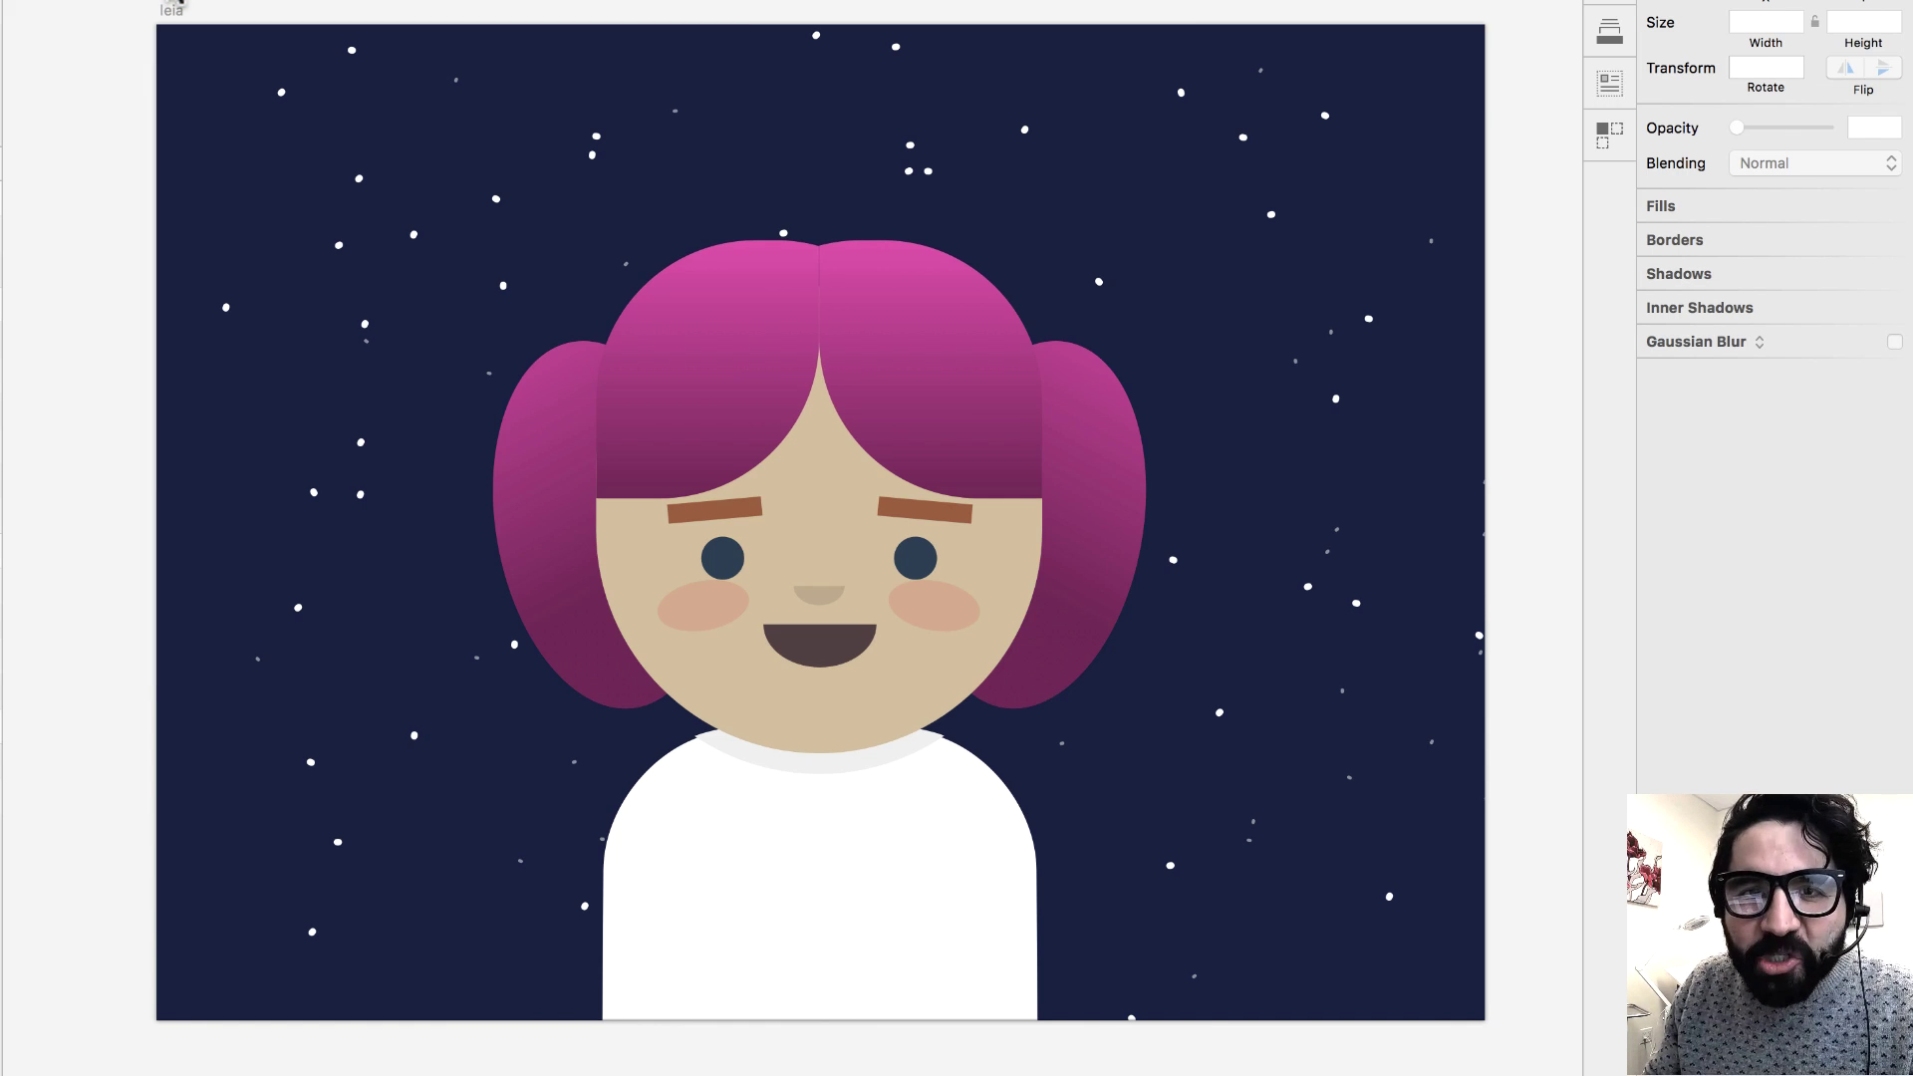
# Go to the bonus-tiny-faces page and zoom to fit the TinyFaces Plugin artboard.
pyautogui.press('super+minus')
pyautogui.hscroll(-5, 177, 3)
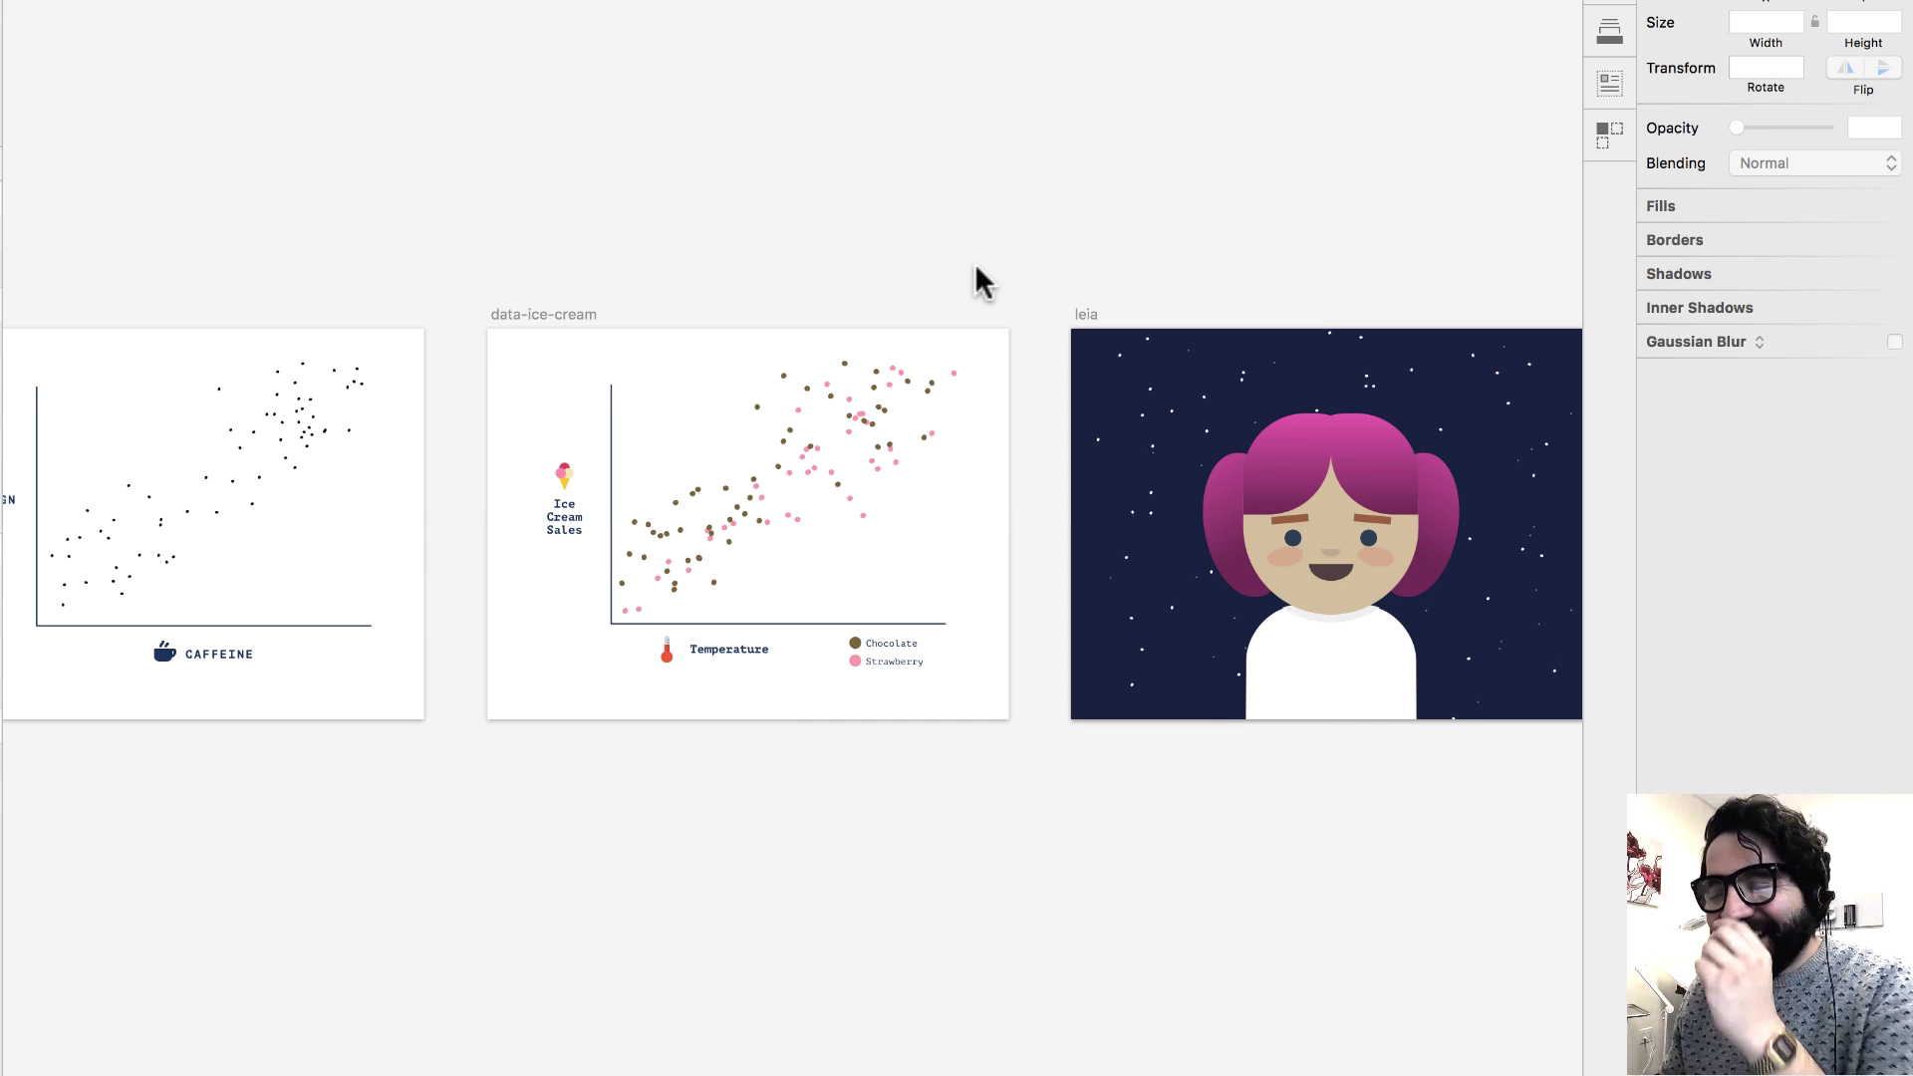
pyautogui.click(739, 136)
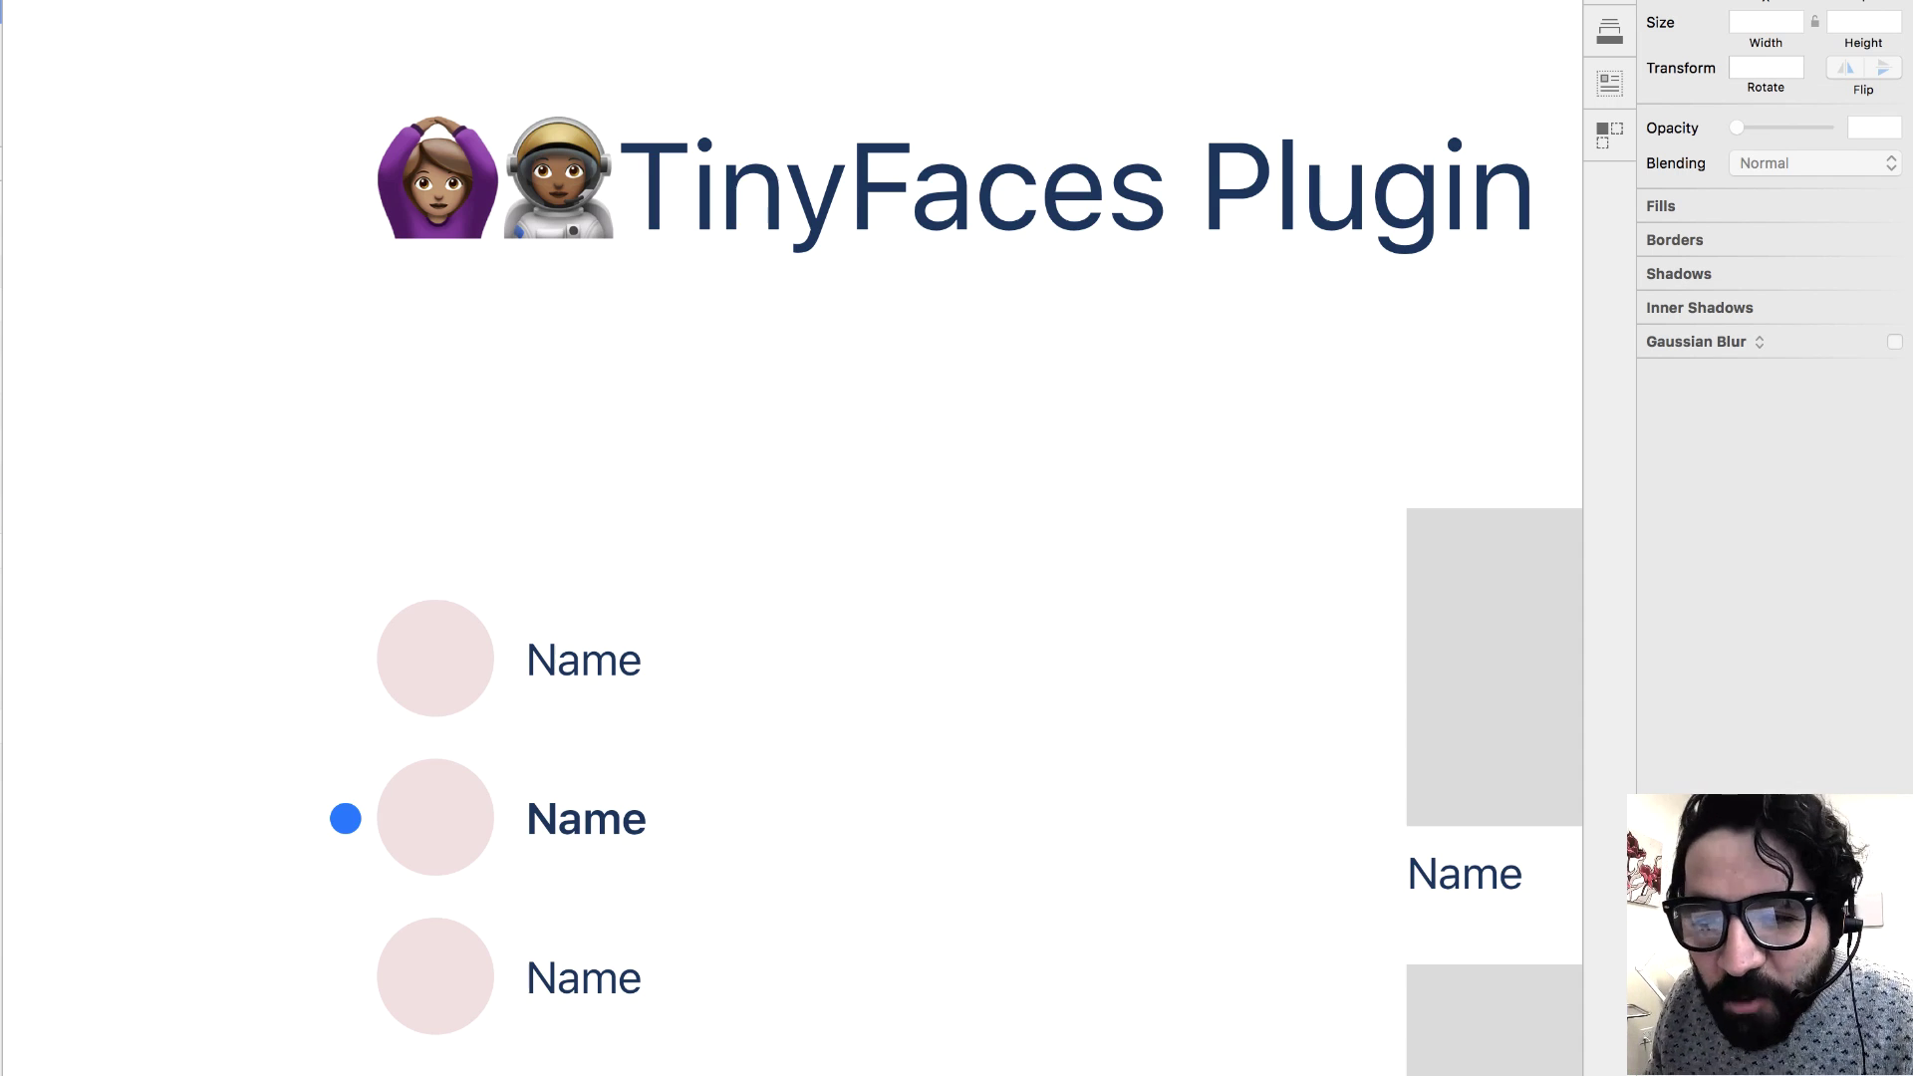
pyautogui.hscroll(3, 269, 94)
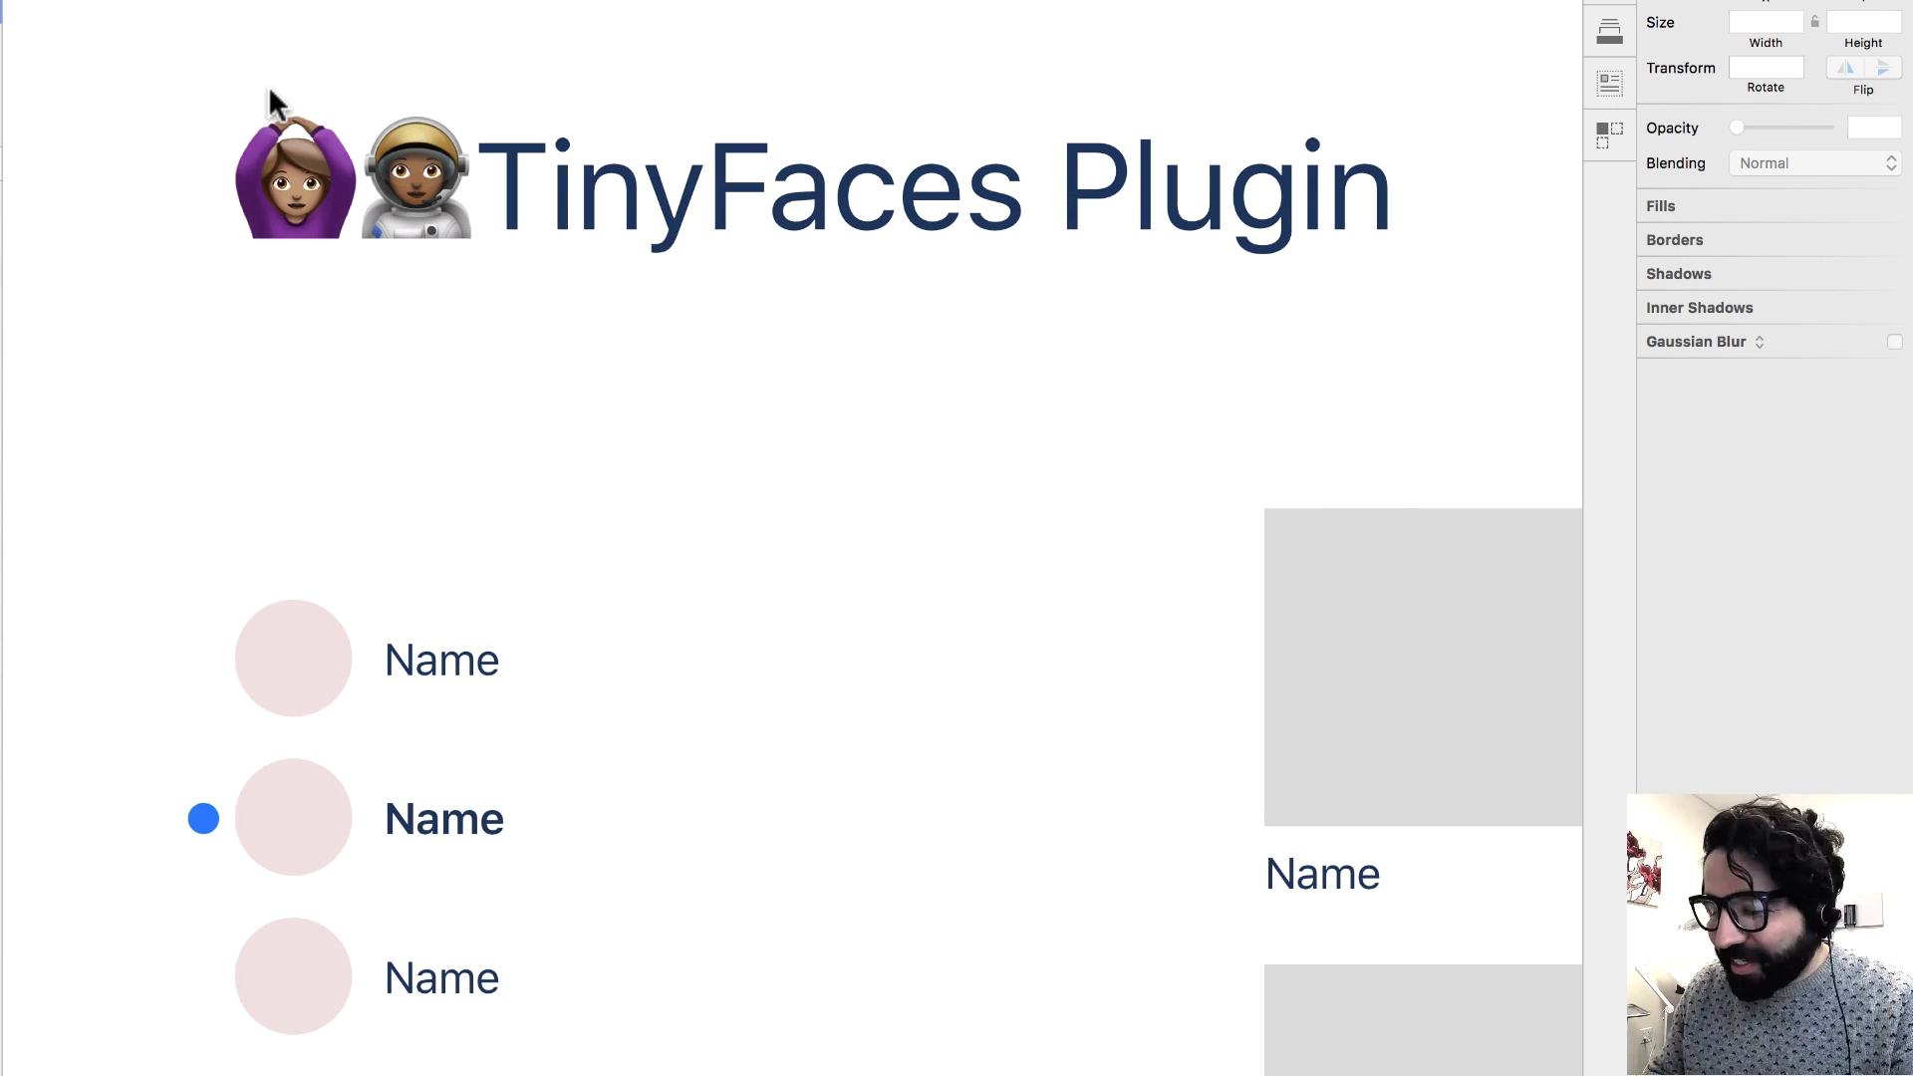
pyautogui.press('super+minus')
pyautogui.hscroll(5, 269, 94)
pyautogui.scroll(-2, 269, 93)
pyautogui.moveTo(120, 106); pyautogui.dragTo(1345, 907)
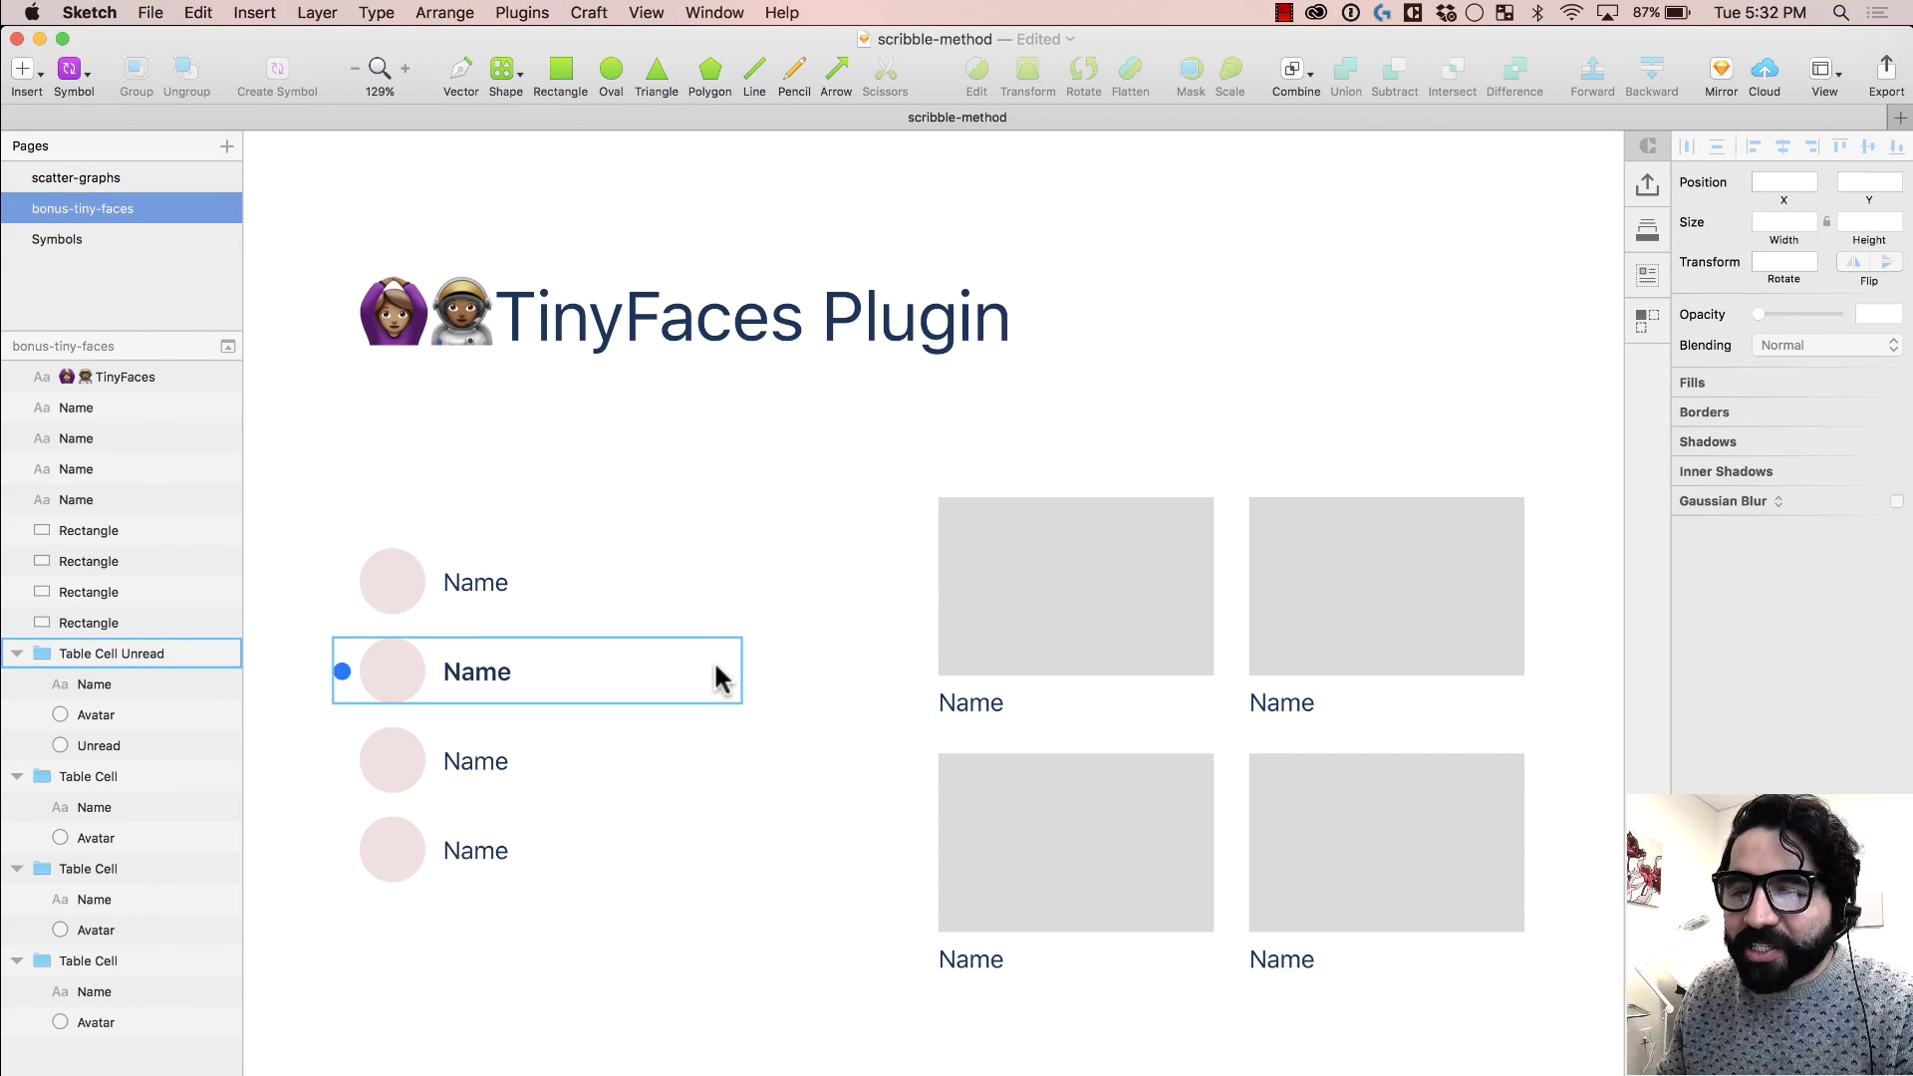
# Fill the four list avatars and names using TinyFaces' Fill with avatars & names.
pyautogui.moveTo(403, 472); pyautogui.dragTo(618, 961)
pyautogui.click(521, 12)
pyautogui.moveTo(574, 175)
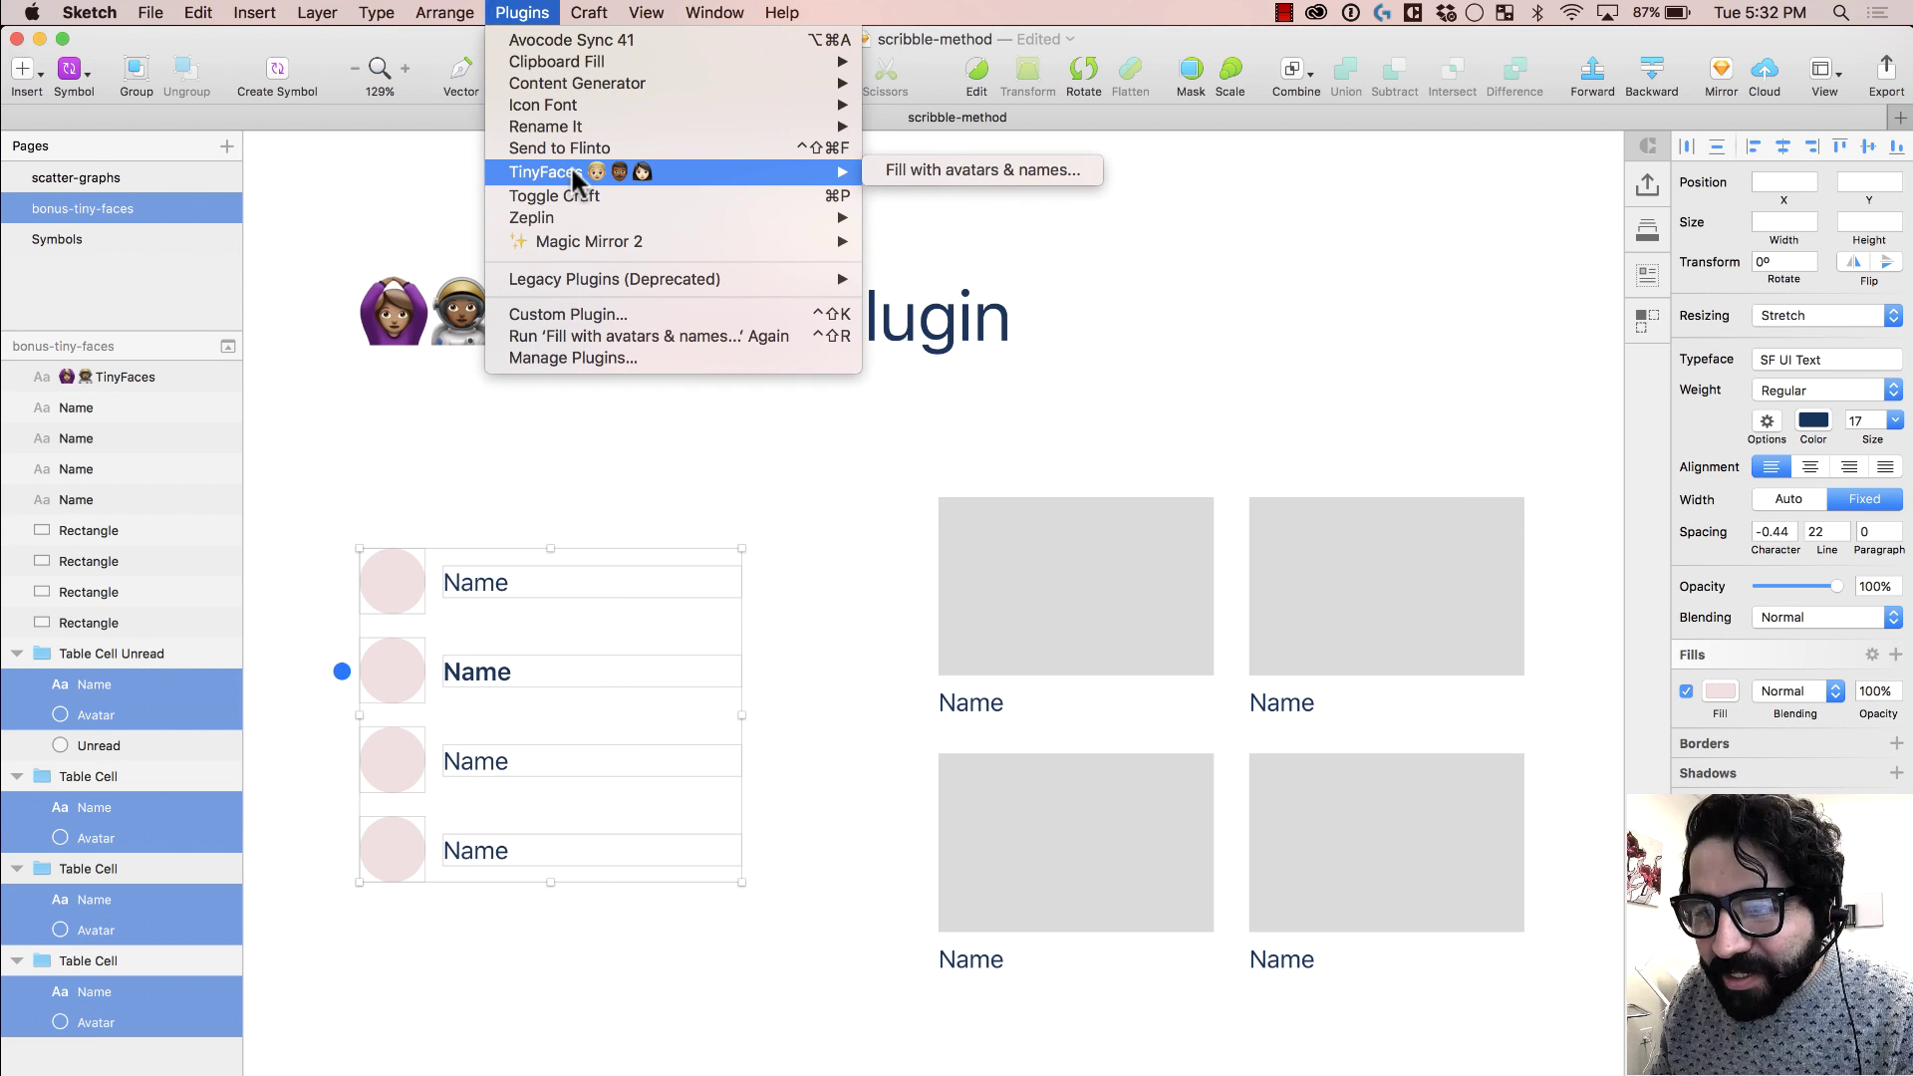
pyautogui.click(987, 167)
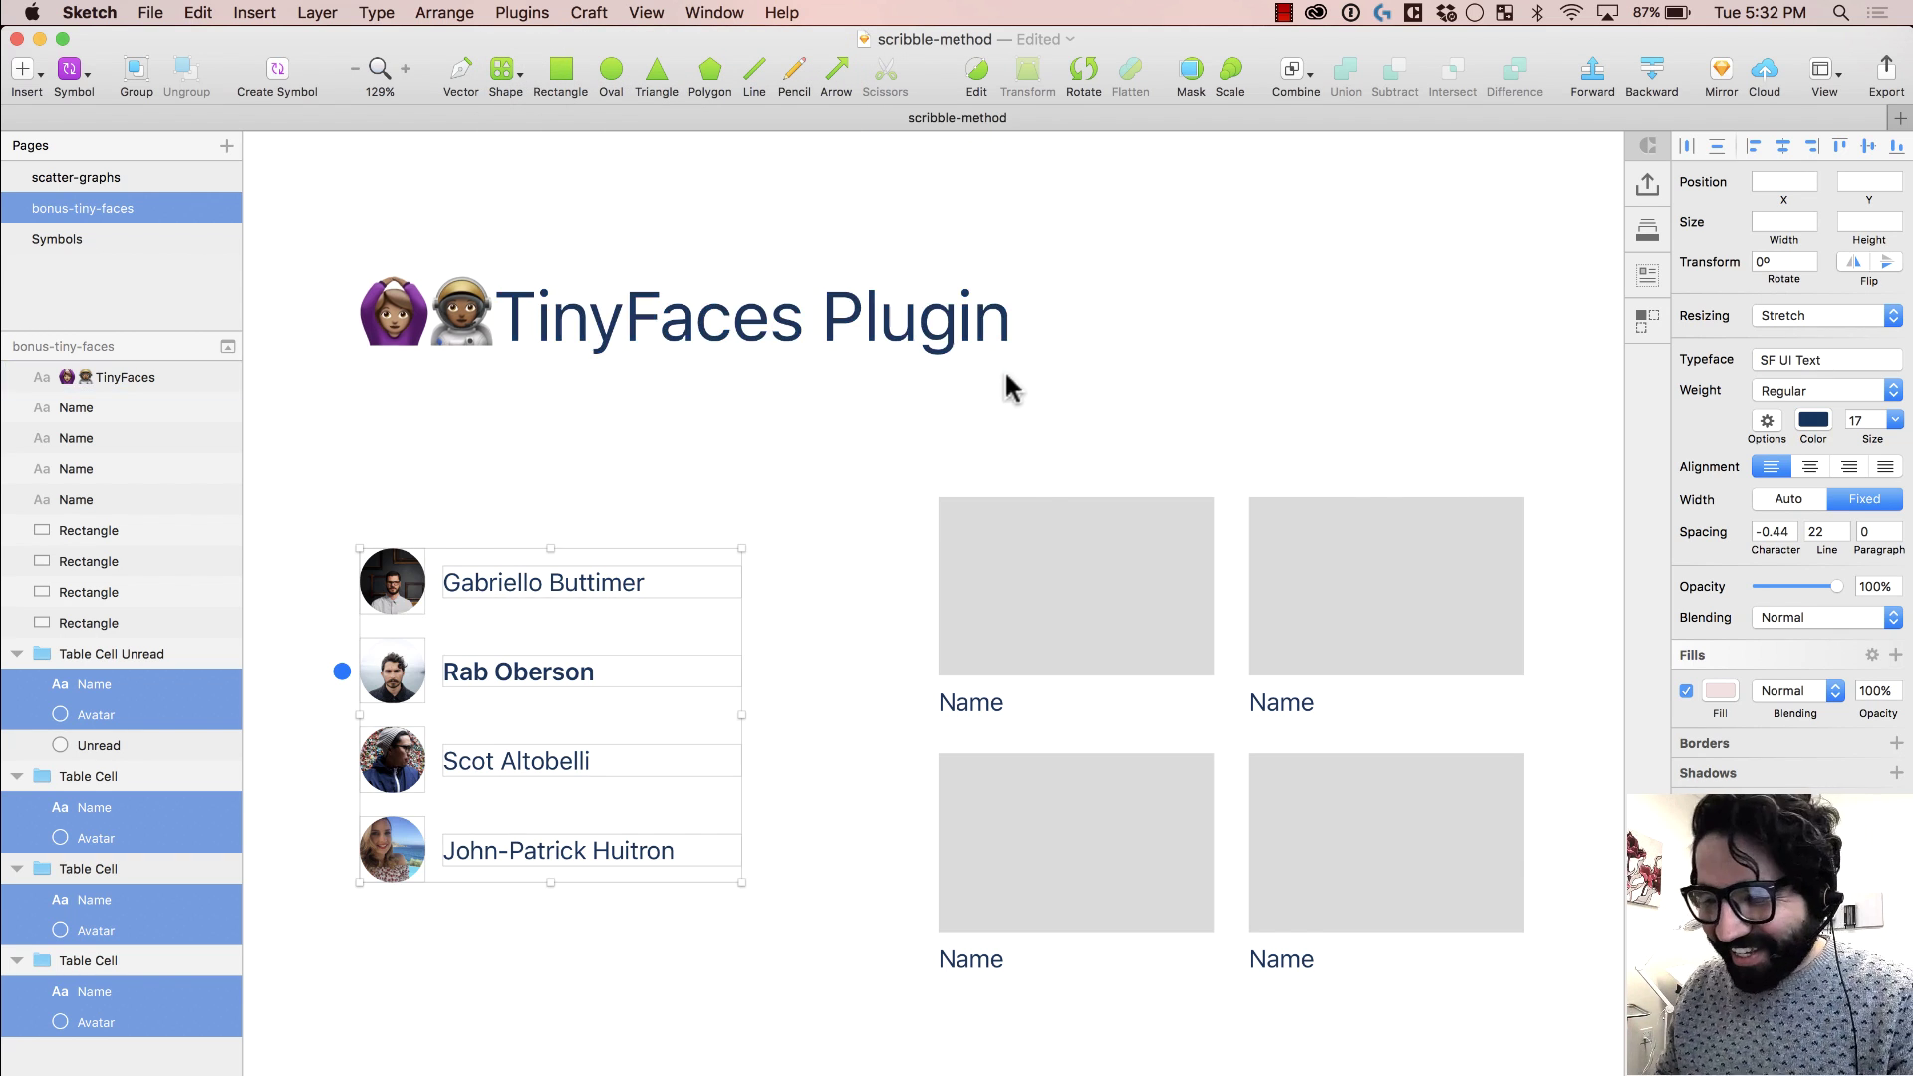
pyautogui.click(1020, 488)
# Fill the four card images and name labels with TinyFaces photos and names, then deselect.
pyautogui.moveTo(944, 448); pyautogui.dragTo(1420, 1052)
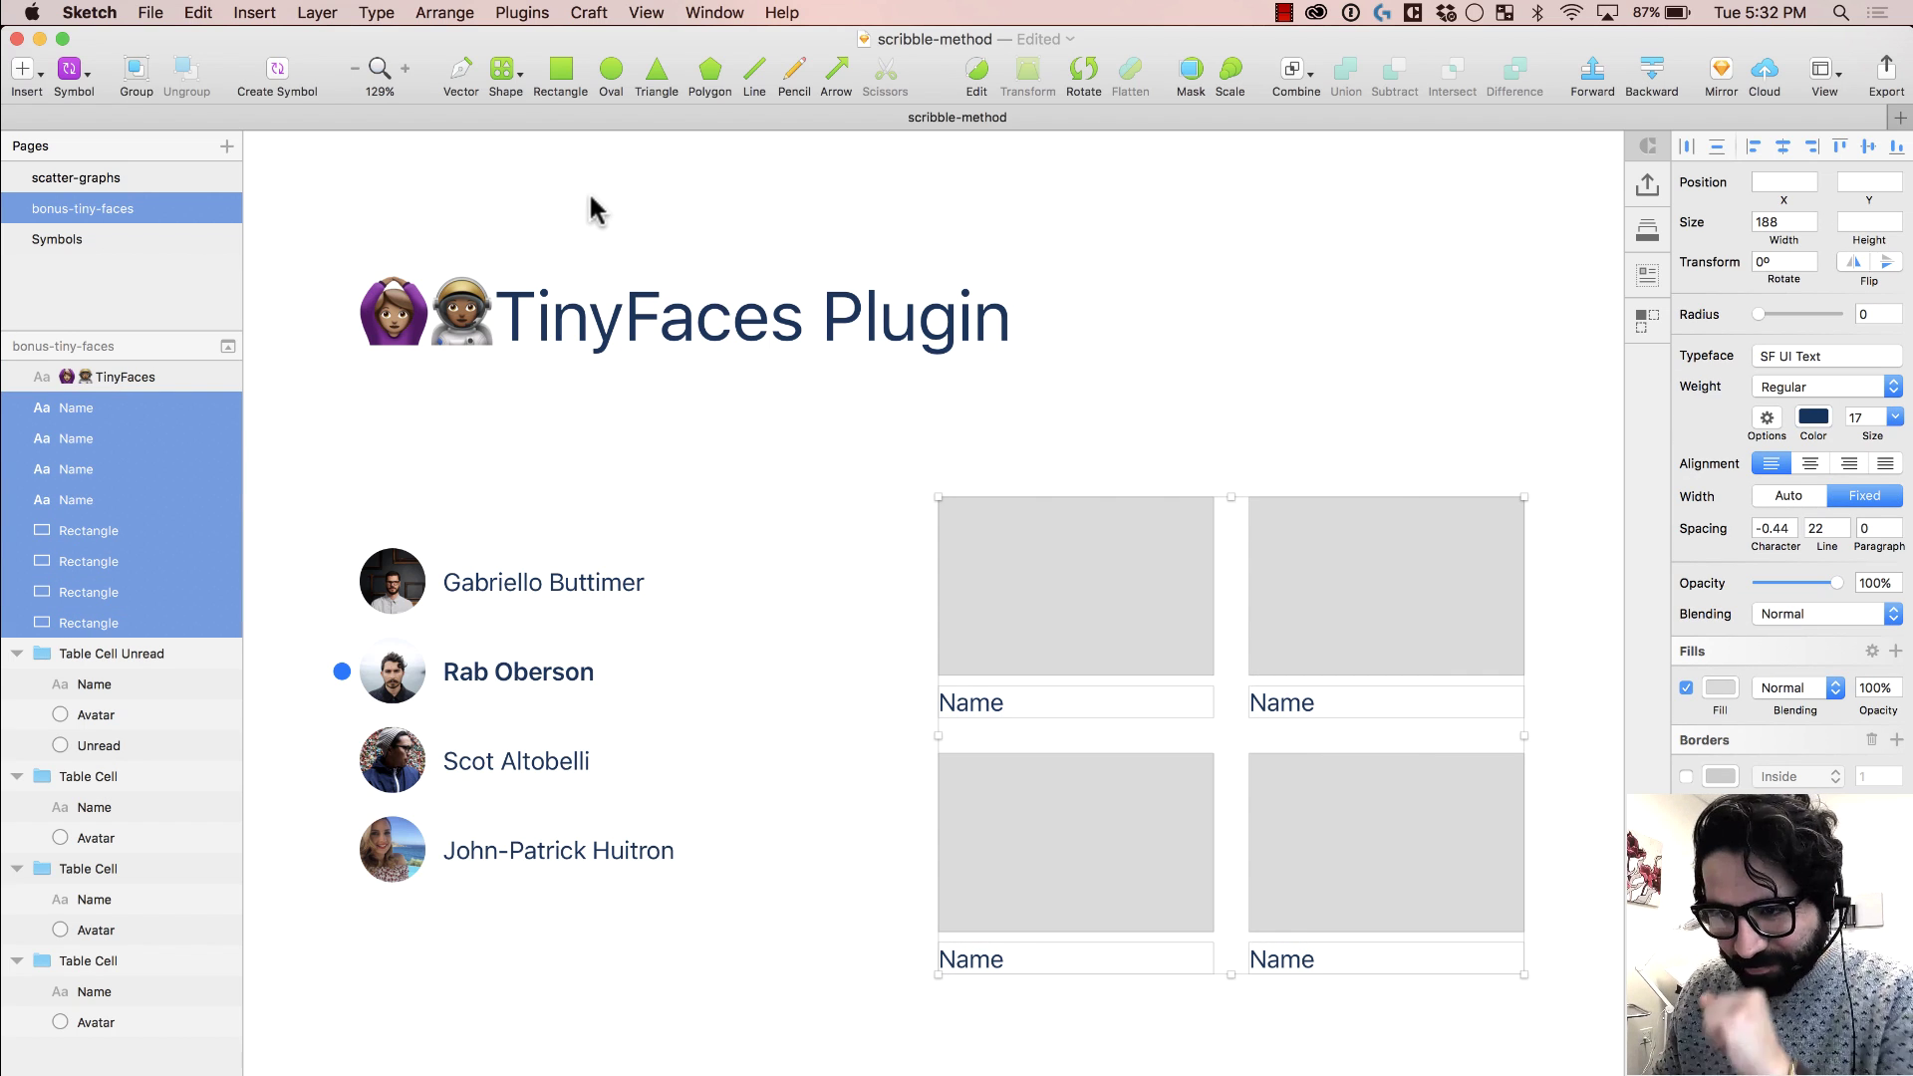
pyautogui.click(522, 11)
pyautogui.moveTo(614, 169)
pyautogui.click(897, 170)
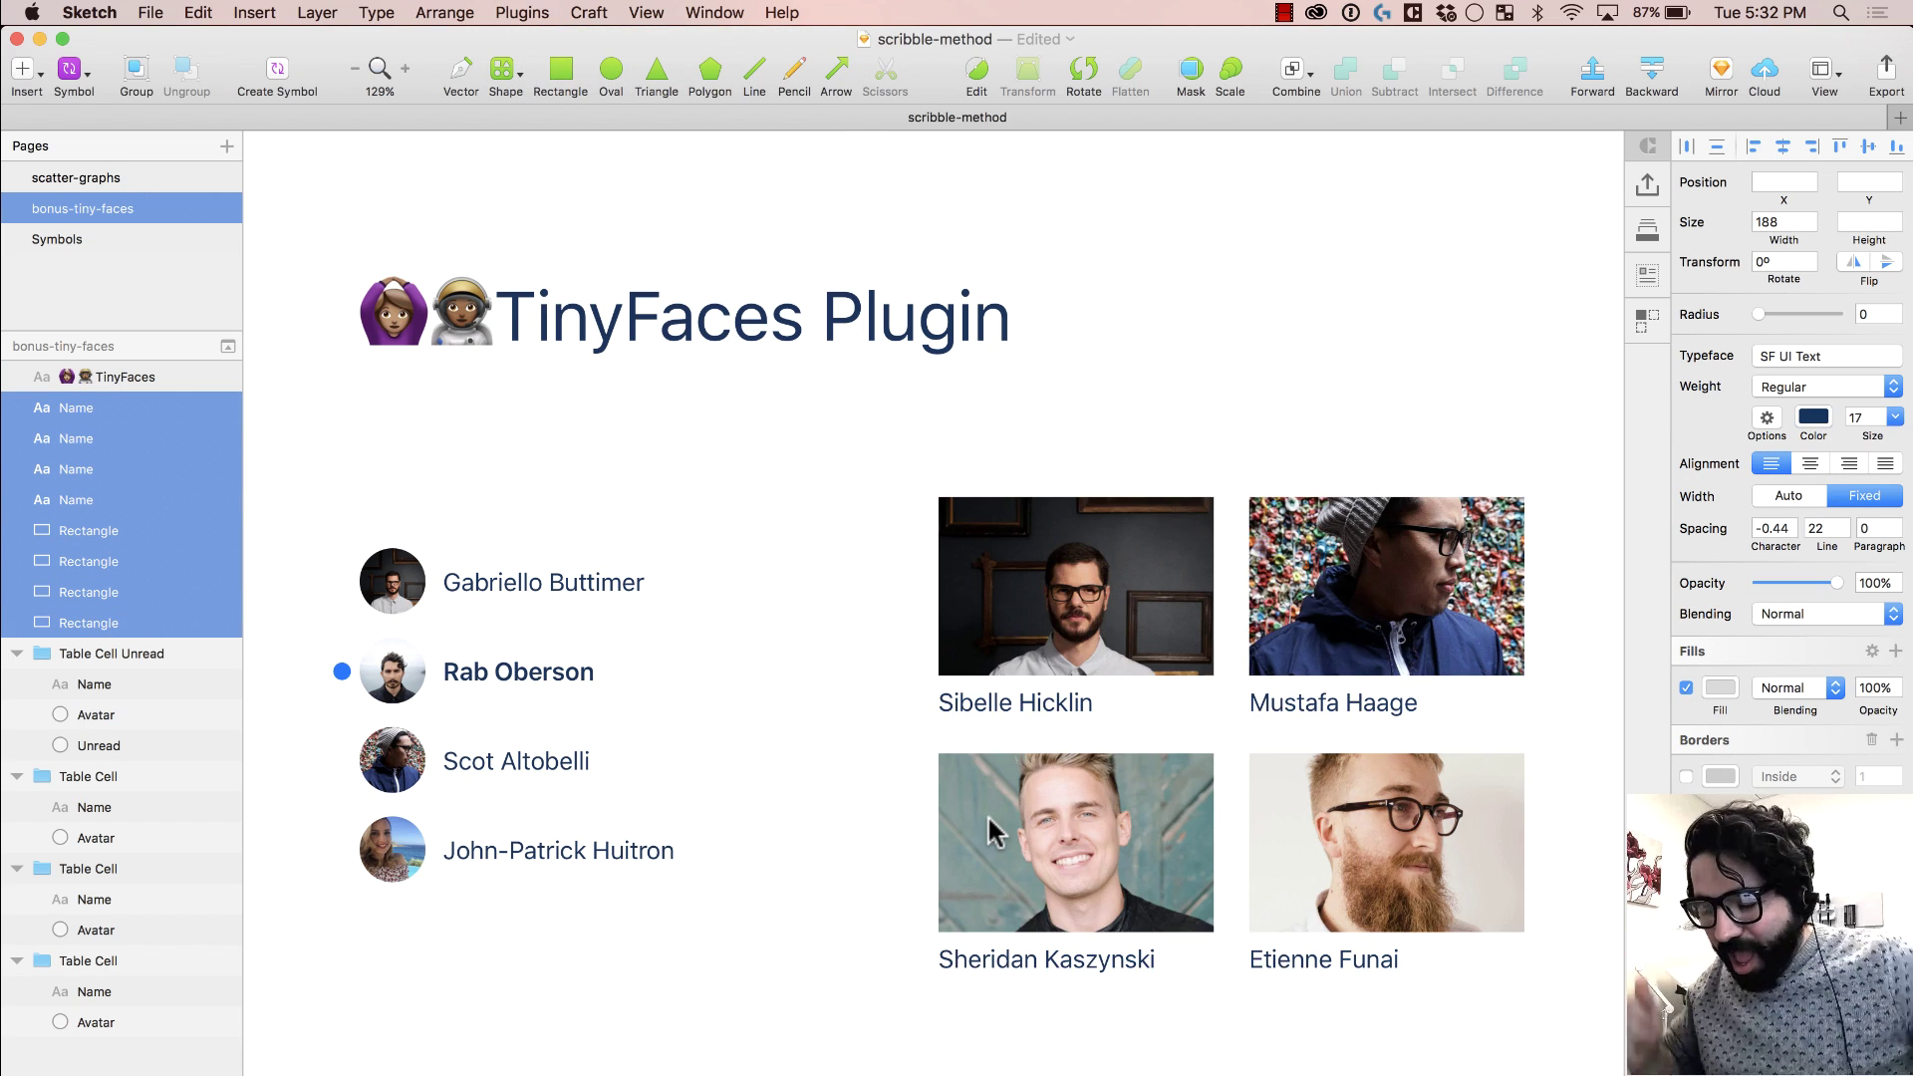
pyautogui.click(1243, 312)
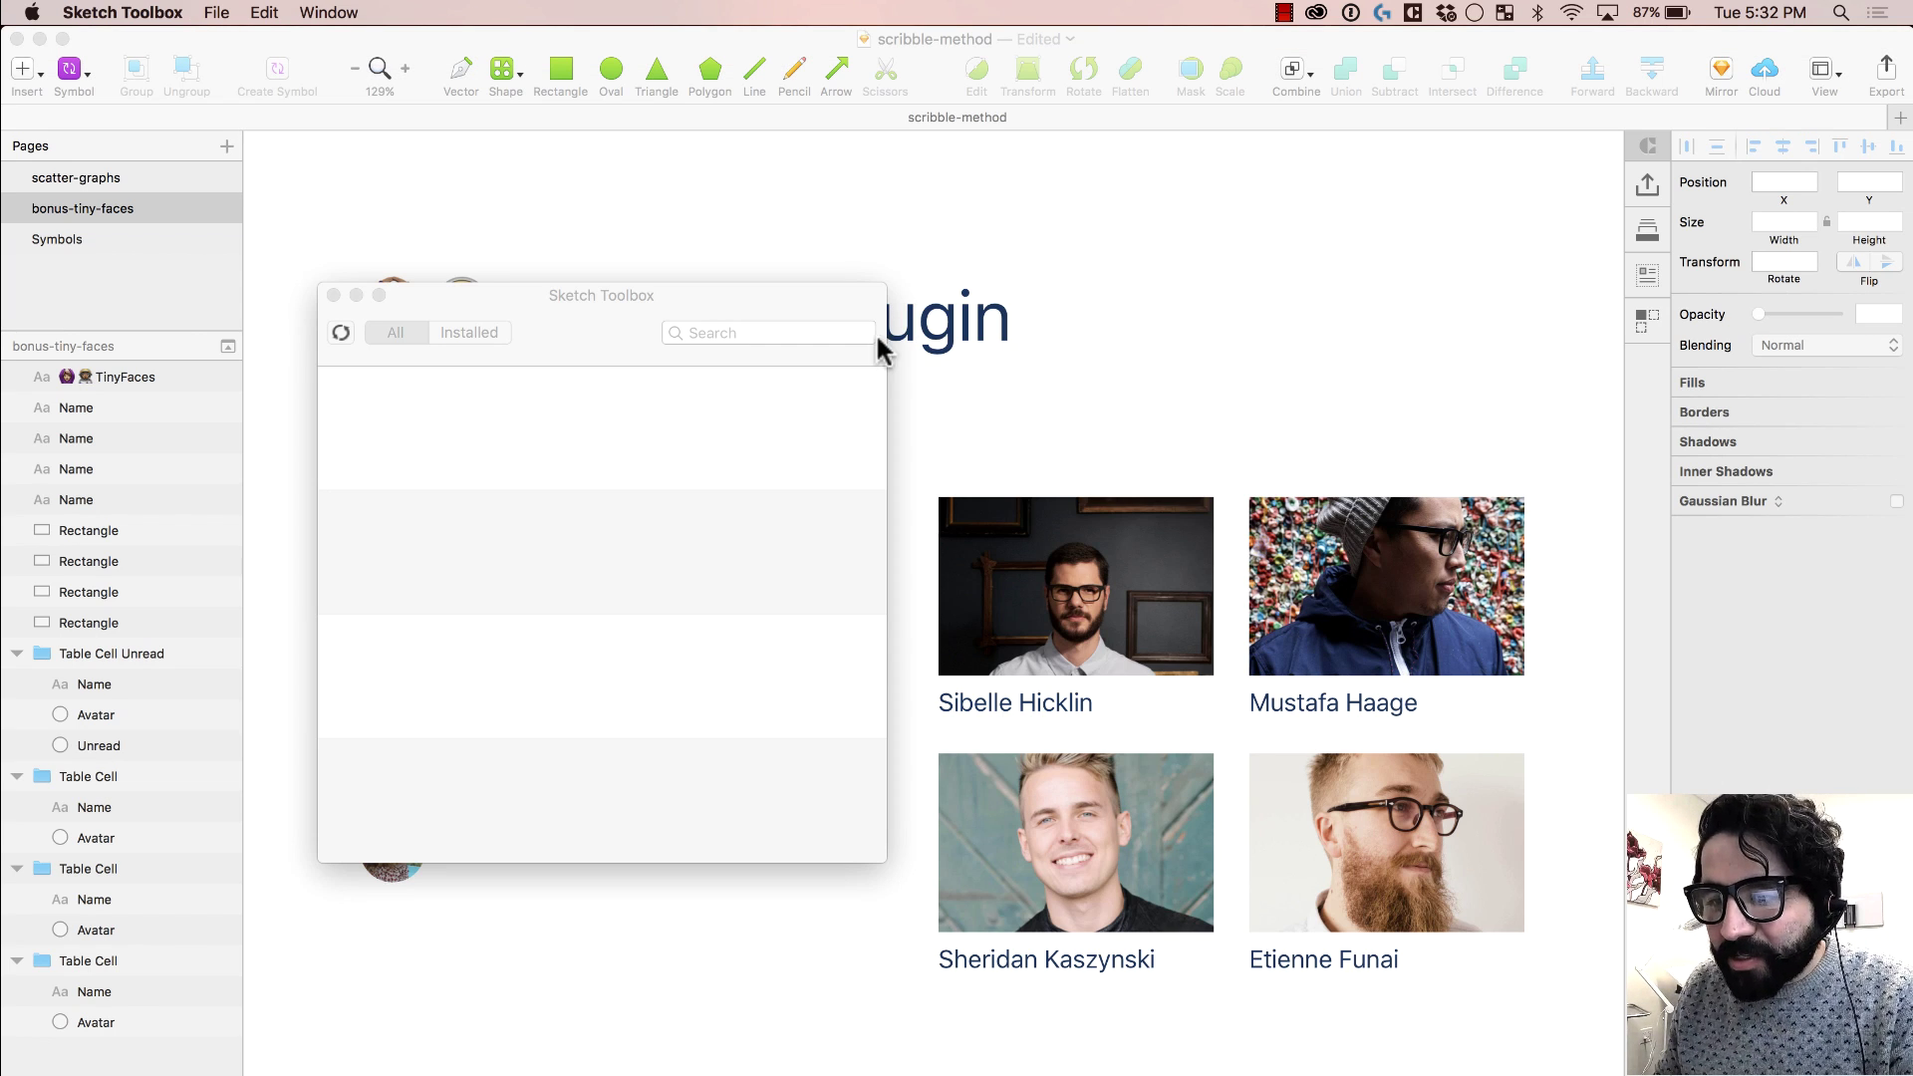
# Launch Sketch Toolbox and search 'tiny face' to find the Tinyfaces Sketch Plugin.
pyautogui.click(812, 333)
pyautogui.click(763, 334)
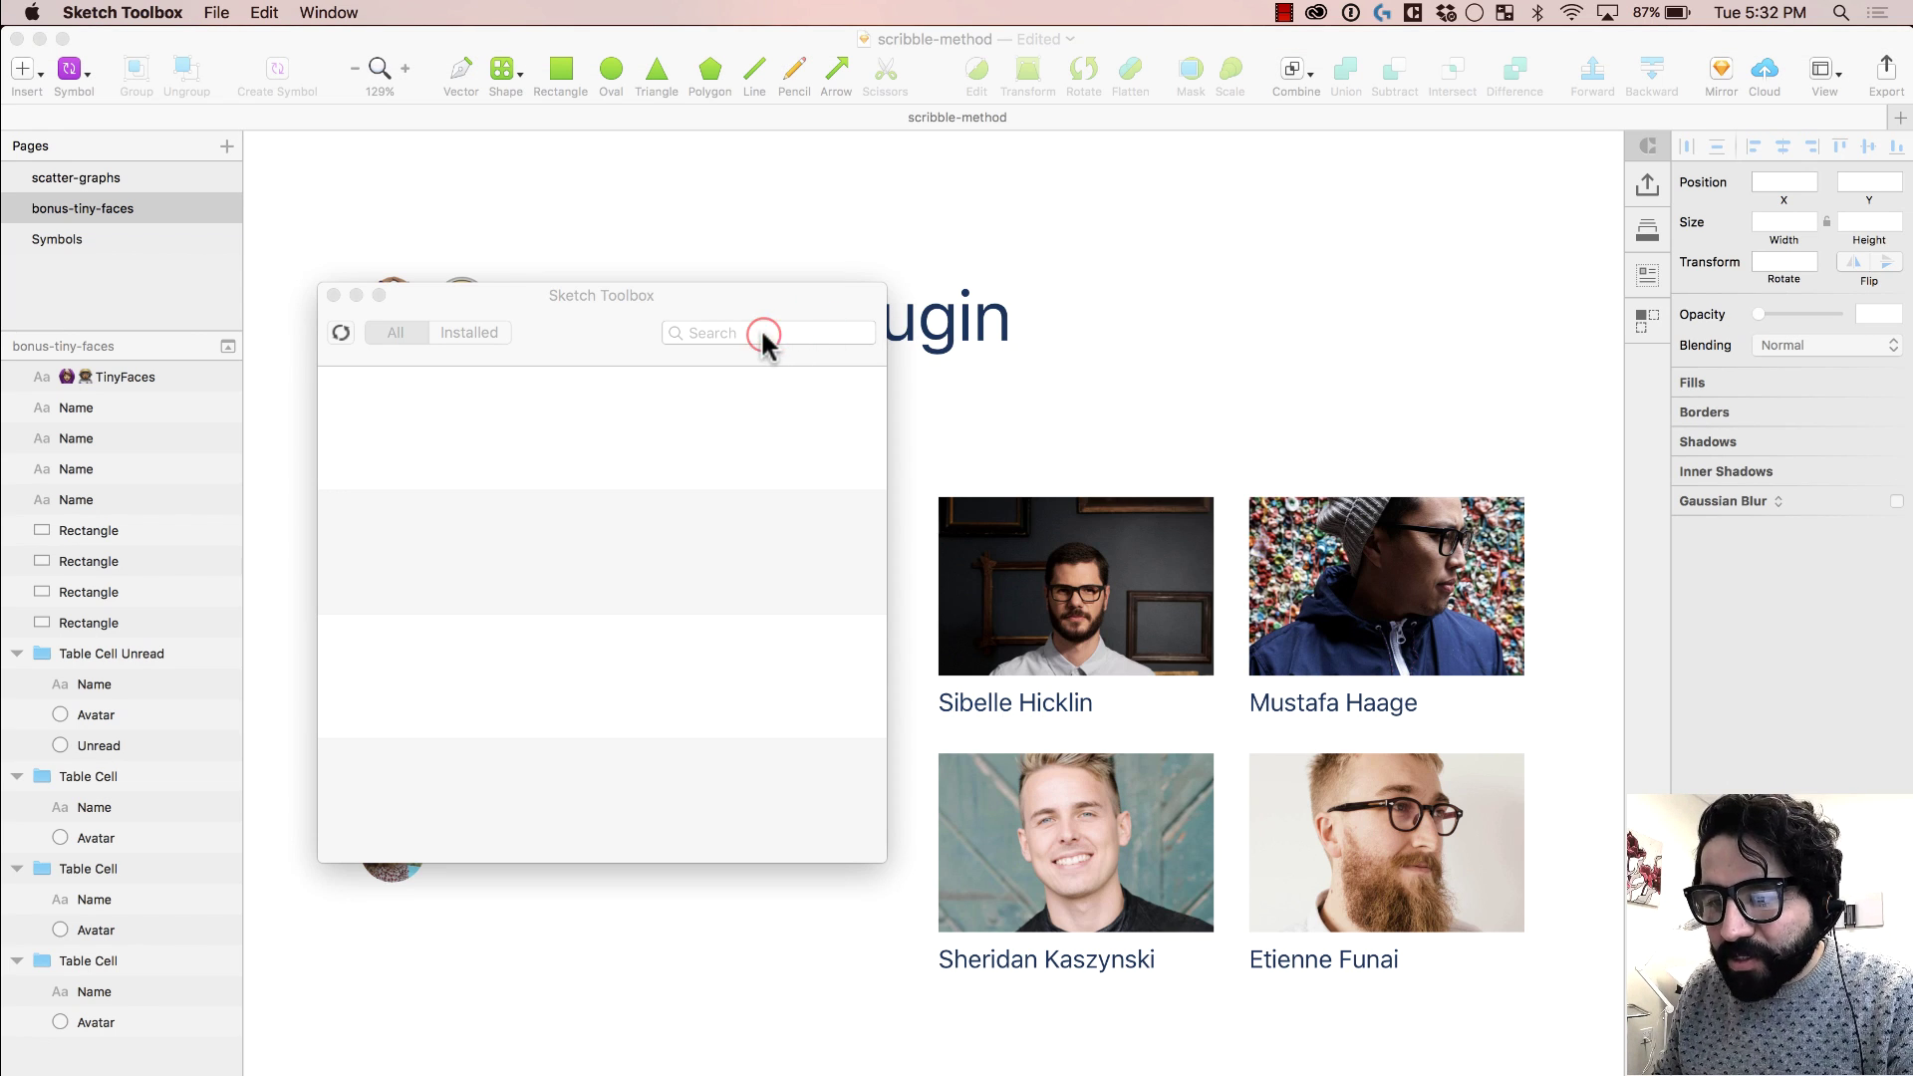
pyautogui.write('tiny face')
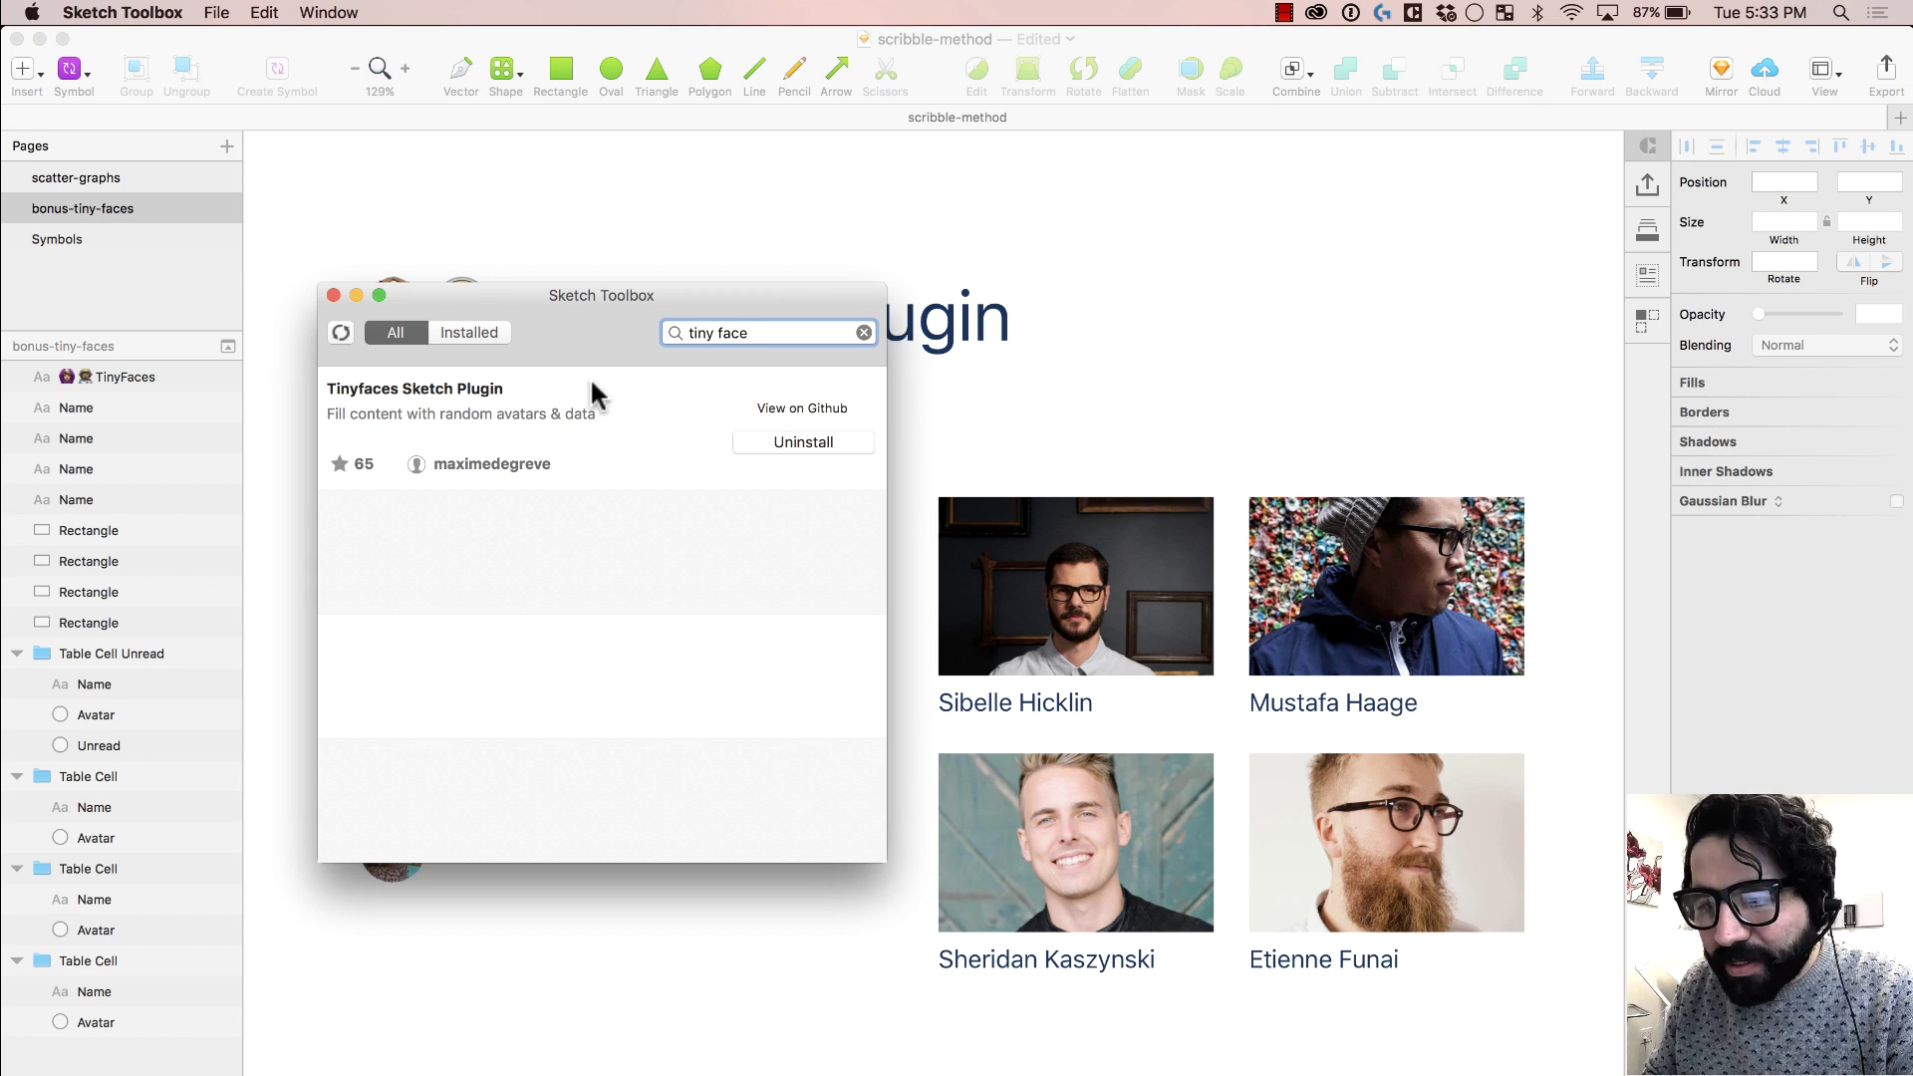